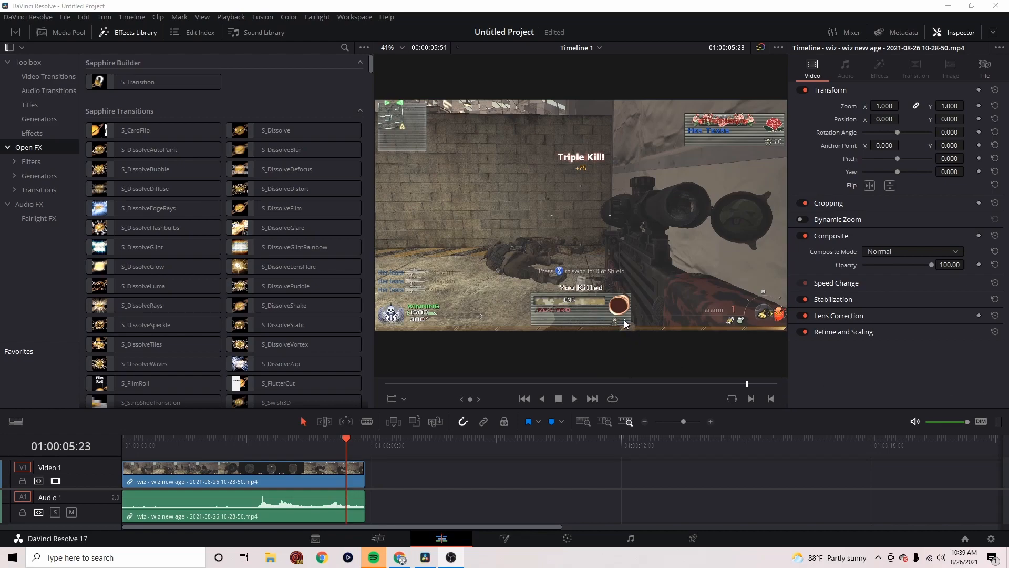
# Return to the start of the timeline and check the timeline resolution and frame rate in the project settings
pyautogui.click(122, 438)
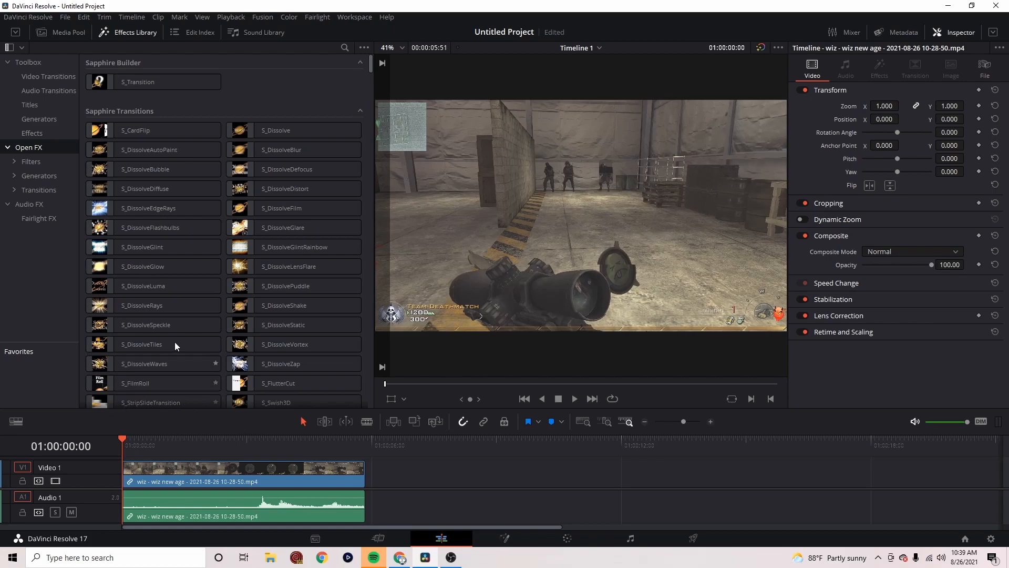
pyautogui.scroll(-4, 174, 342)
pyautogui.scroll(4, 137, 377)
pyautogui.click(64, 18)
pyautogui.moveTo(52, 19)
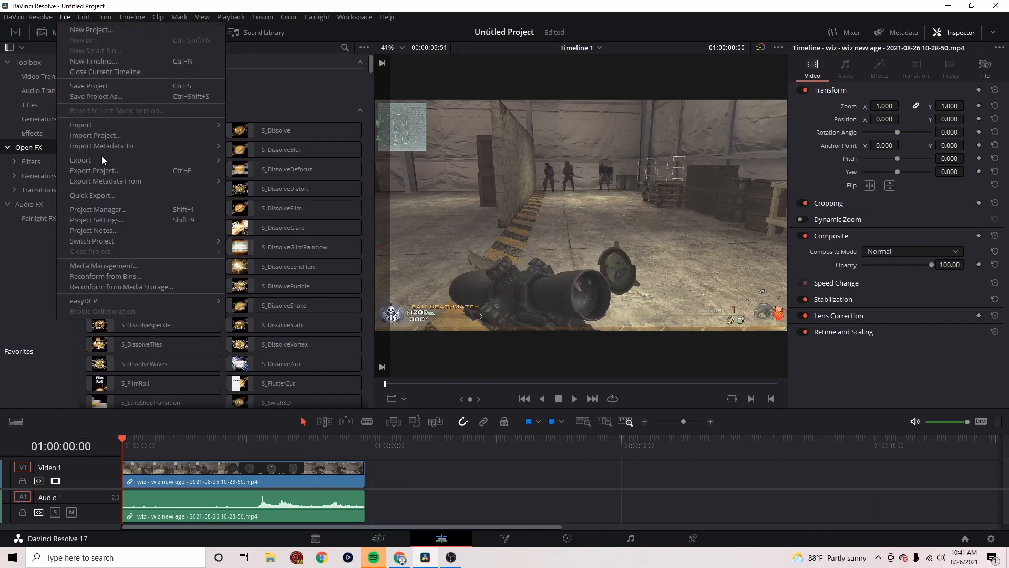
pyautogui.click(131, 219)
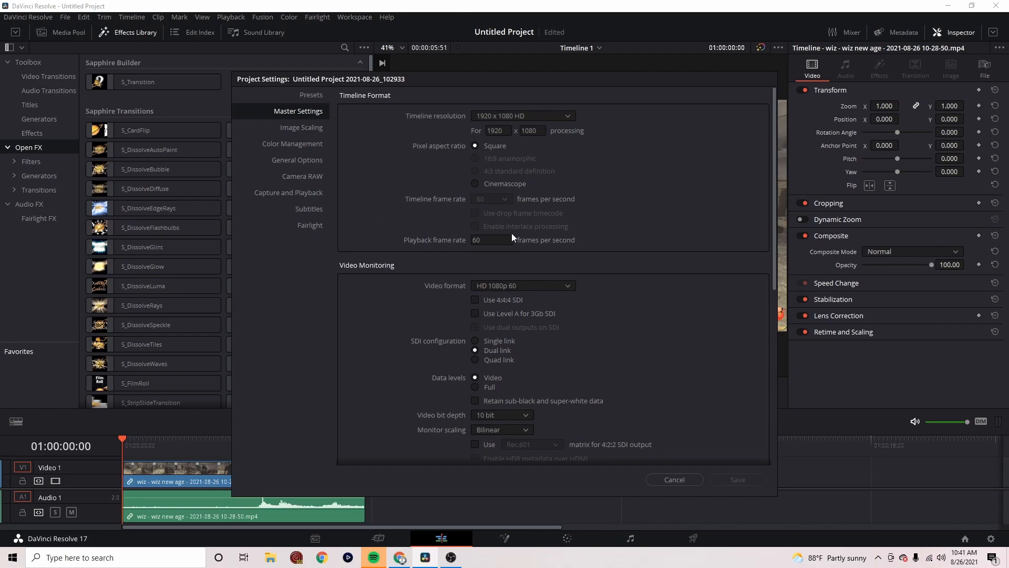
pyautogui.click(673, 479)
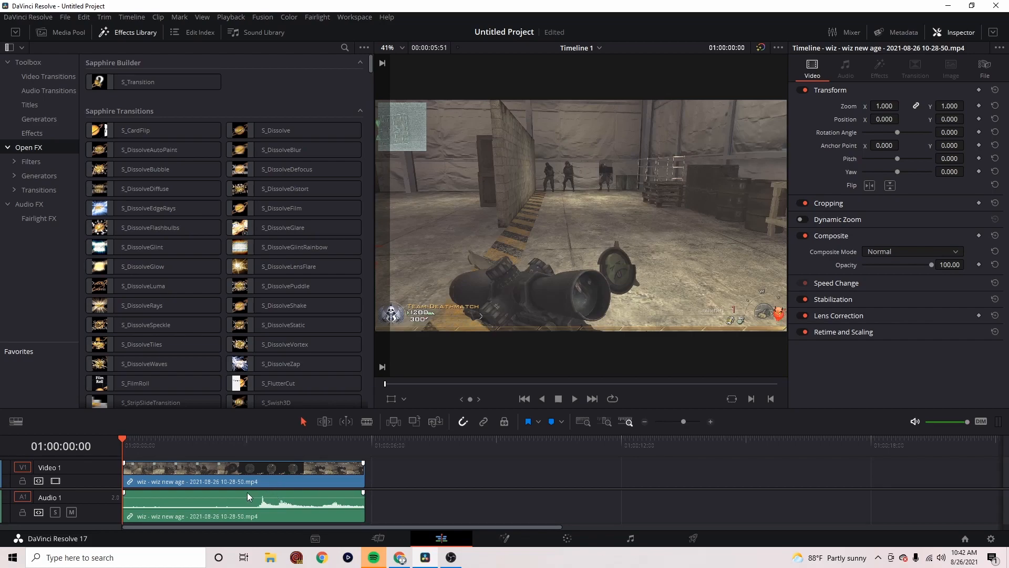
# Scrub and replay the gameplay clip to examine the shots and their audio peaks
pyautogui.moveTo(266, 440); pyautogui.dragTo(258, 441)
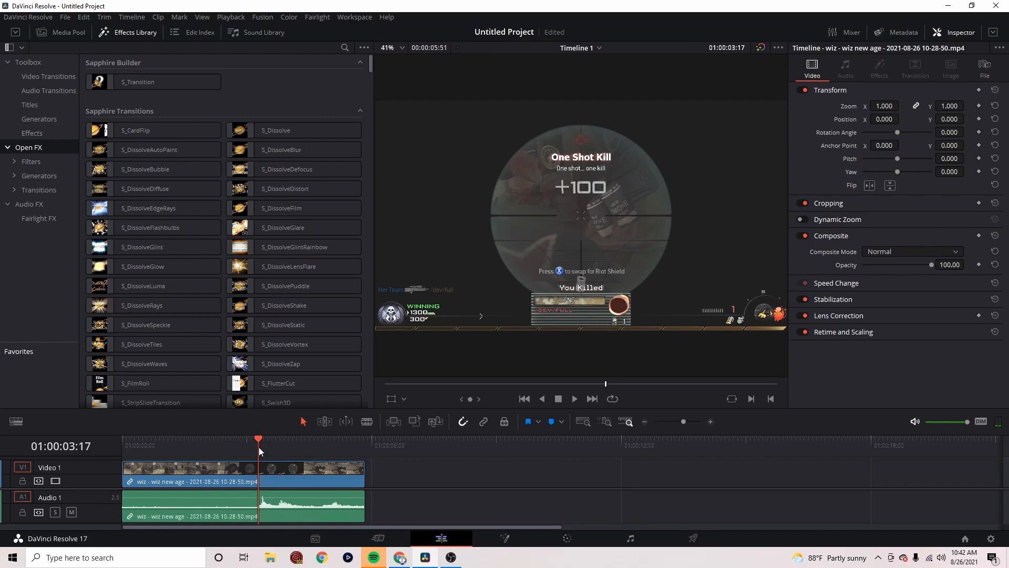
pyautogui.moveTo(256, 441); pyautogui.dragTo(171, 440)
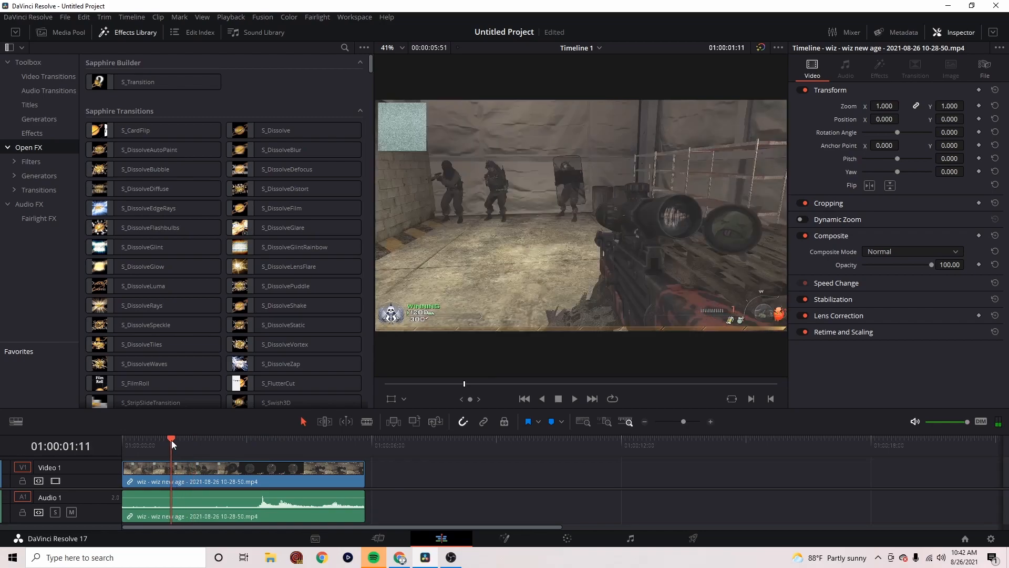
pyautogui.press('space')
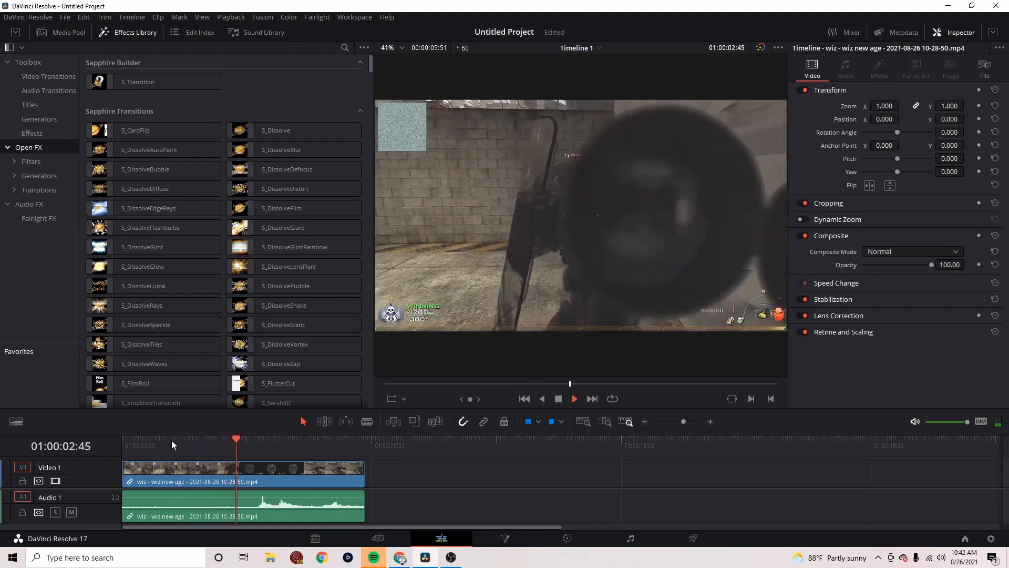
pyautogui.press('space')
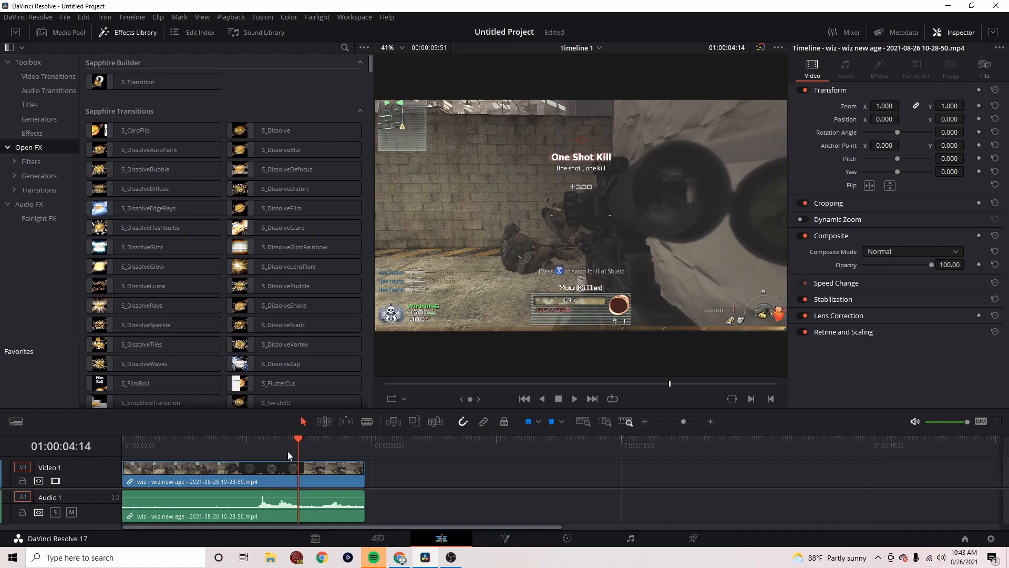
pyautogui.click(260, 448)
pyautogui.press('space')
pyautogui.moveTo(296, 442); pyautogui.dragTo(253, 454)
pyautogui.press('space')
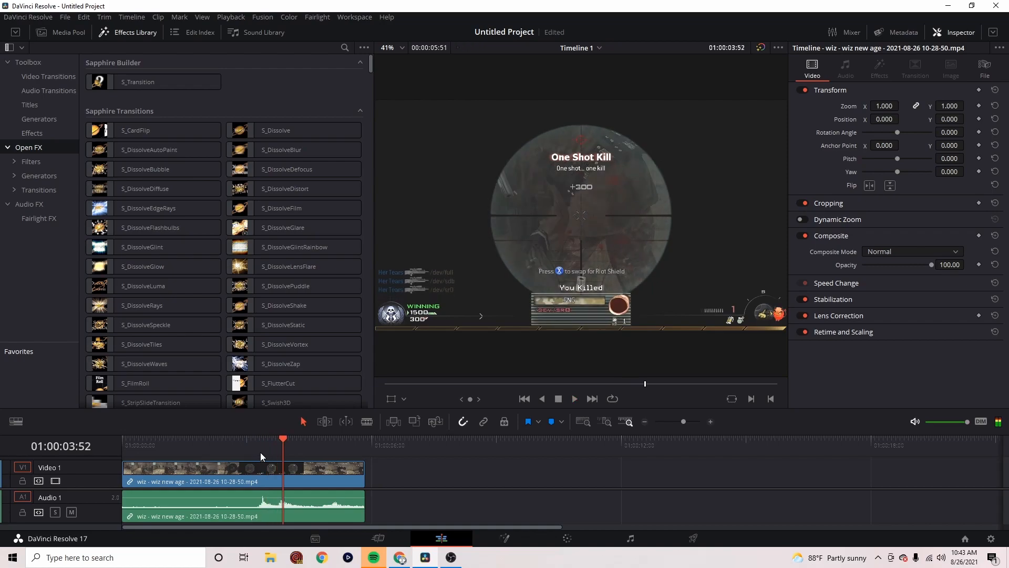
pyautogui.click(257, 455)
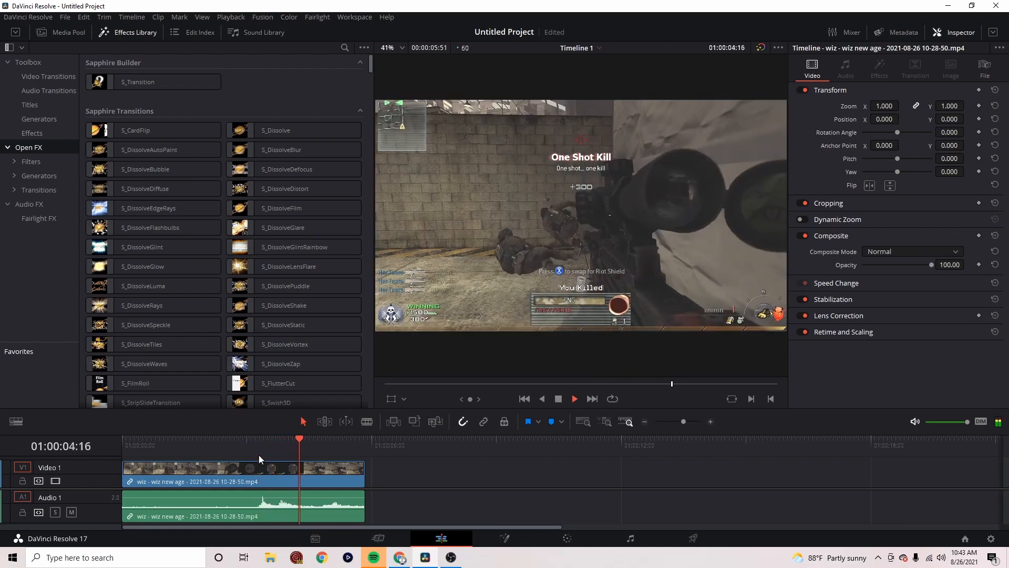
pyautogui.click(233, 456)
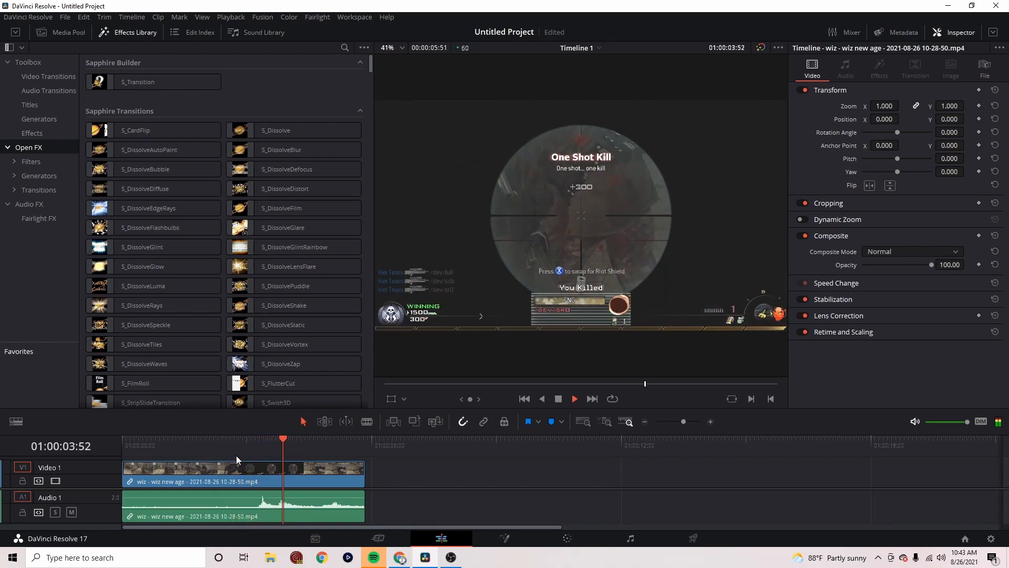
pyautogui.click(244, 455)
pyautogui.click(260, 445)
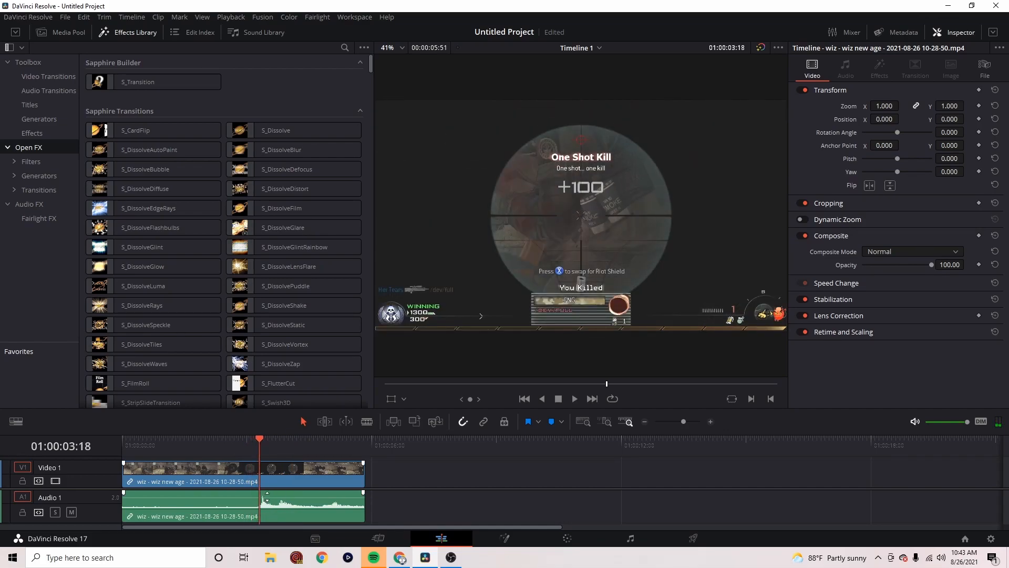
# Split the audio clip at 01:00:03:42 and delete the portion before it
pyautogui.moveTo(259, 449)
pyautogui.mouseDown()
pyautogui.moveTo(270, 448)
pyautogui.moveTo(240, 448)
pyautogui.moveTo(278, 455)
pyautogui.mouseUp()
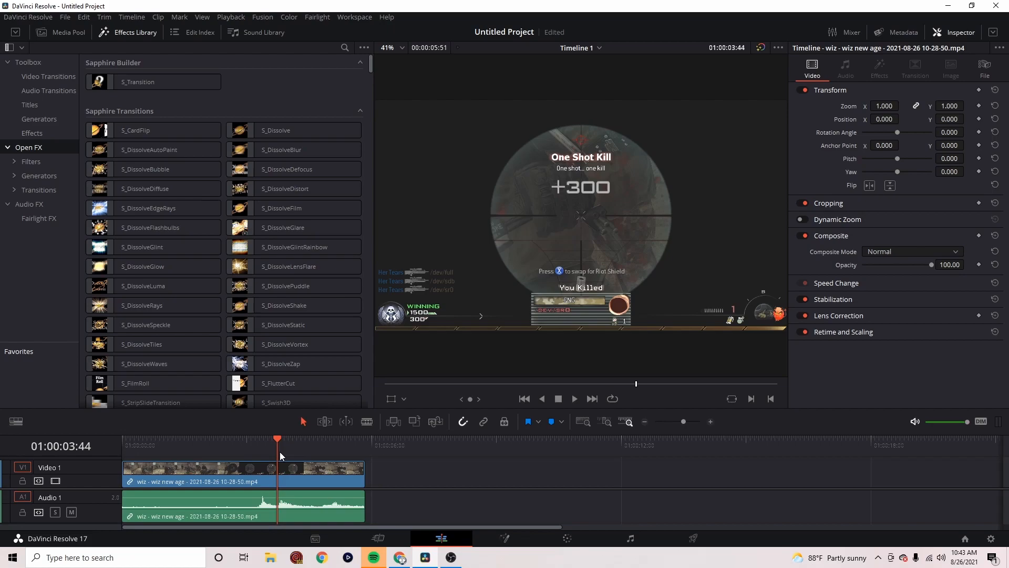
pyautogui.press('Left')
pyautogui.press('Left')
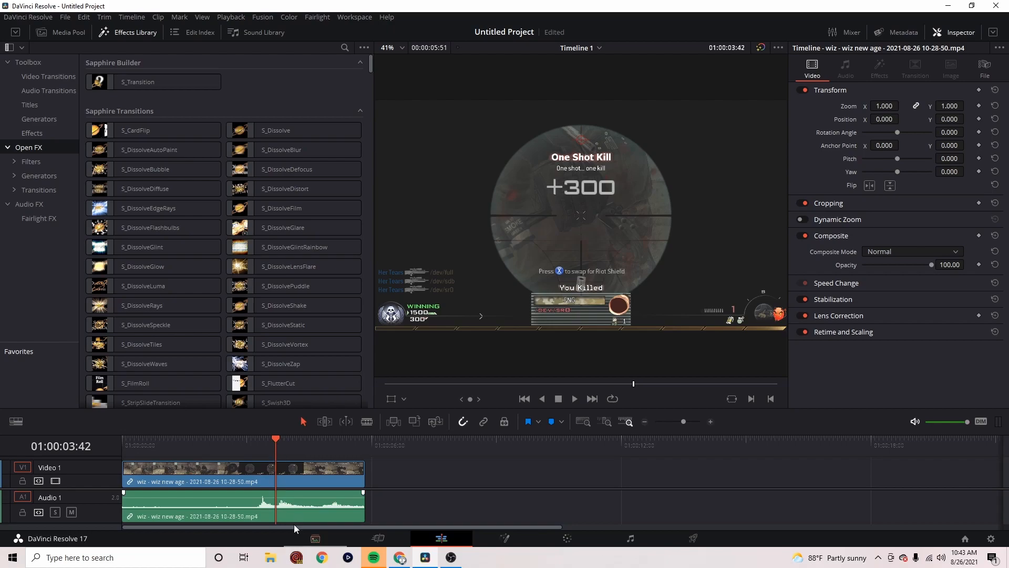
pyautogui.click(285, 510)
pyautogui.hotkey('ctrl', 'b')
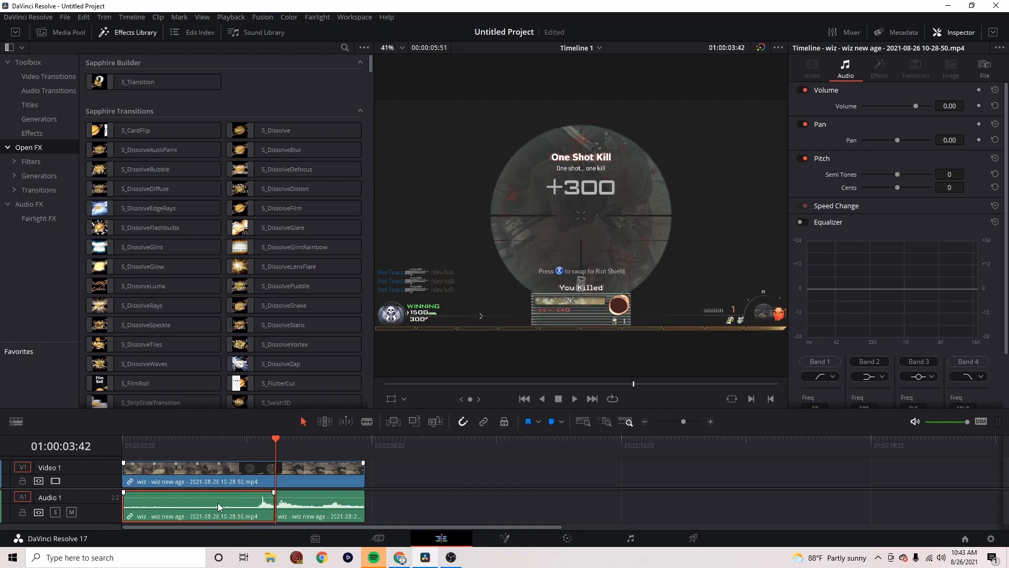
pyautogui.press('BackSpace')
# Split the remaining audio at 01:00:04:25, then return the playhead to 01:00:03:42
pyautogui.press('space')
pyautogui.press('space')
pyautogui.click(311, 512)
pyautogui.hotkey('ctrl', 'b')
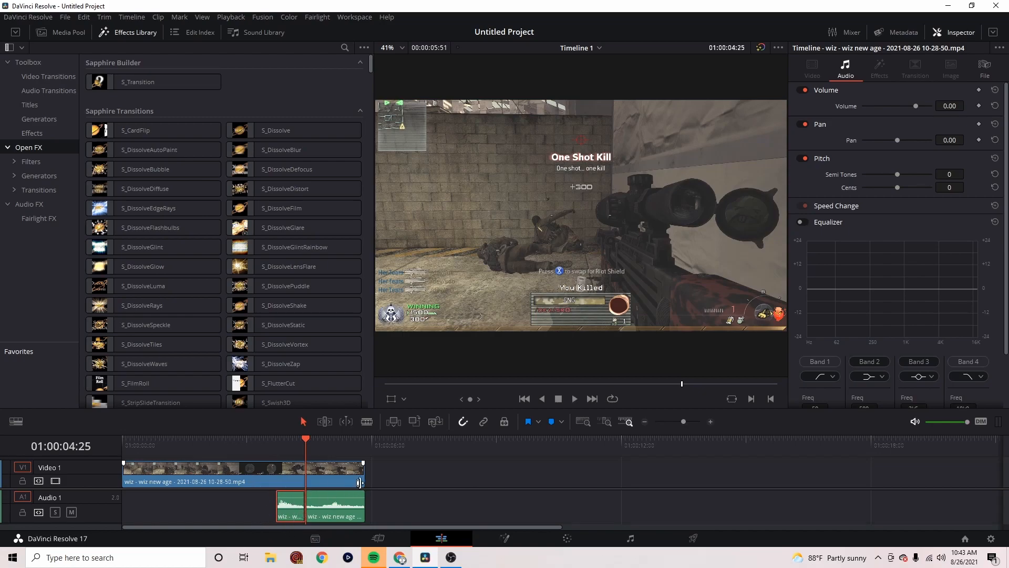
pyautogui.click(278, 444)
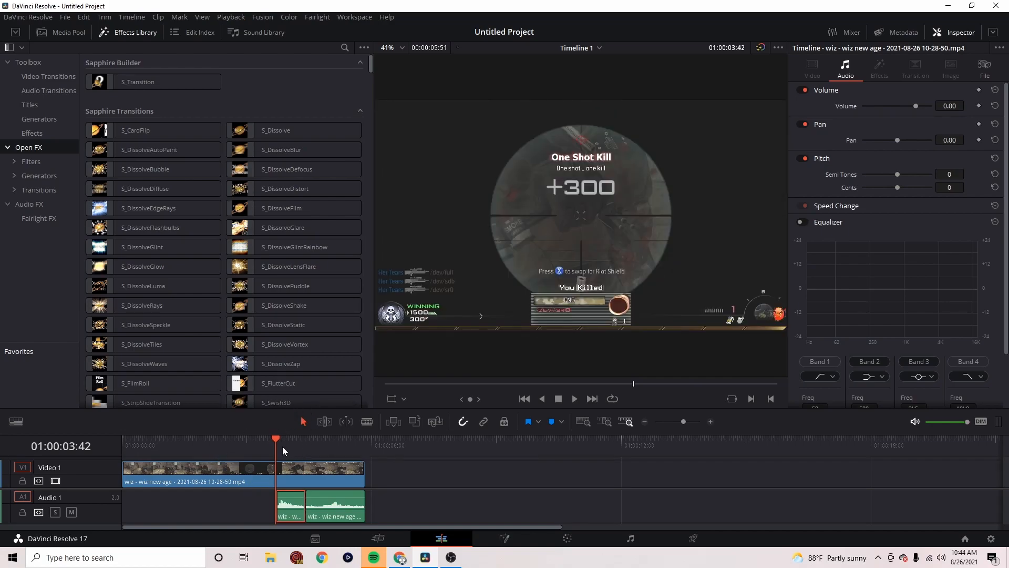
# Zoom in on the timeline and show the retime controls on the video clip
pyautogui.click(268, 467)
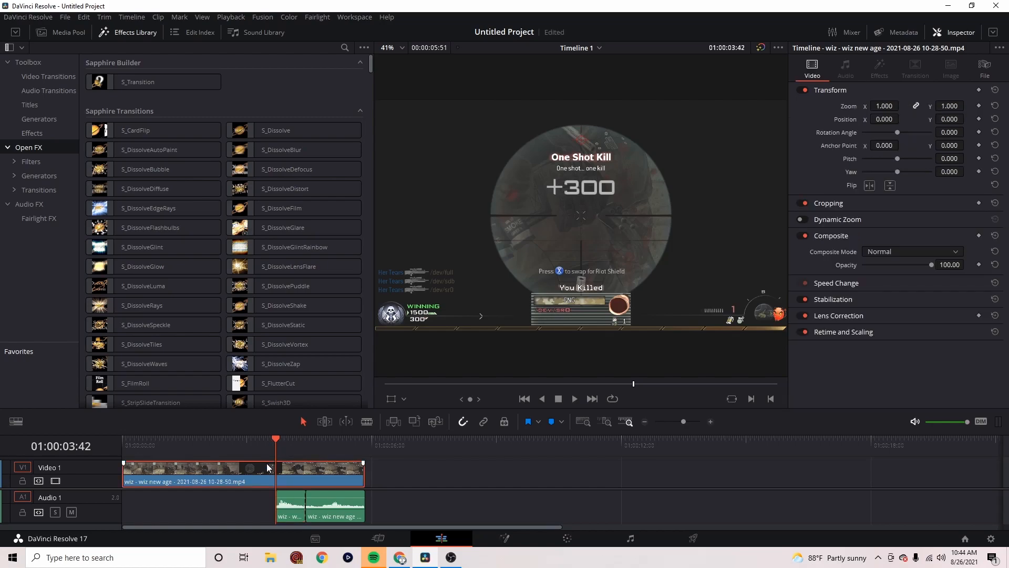
pyautogui.moveTo(277, 439); pyautogui.dragTo(224, 440)
pyautogui.rightClick(262, 468)
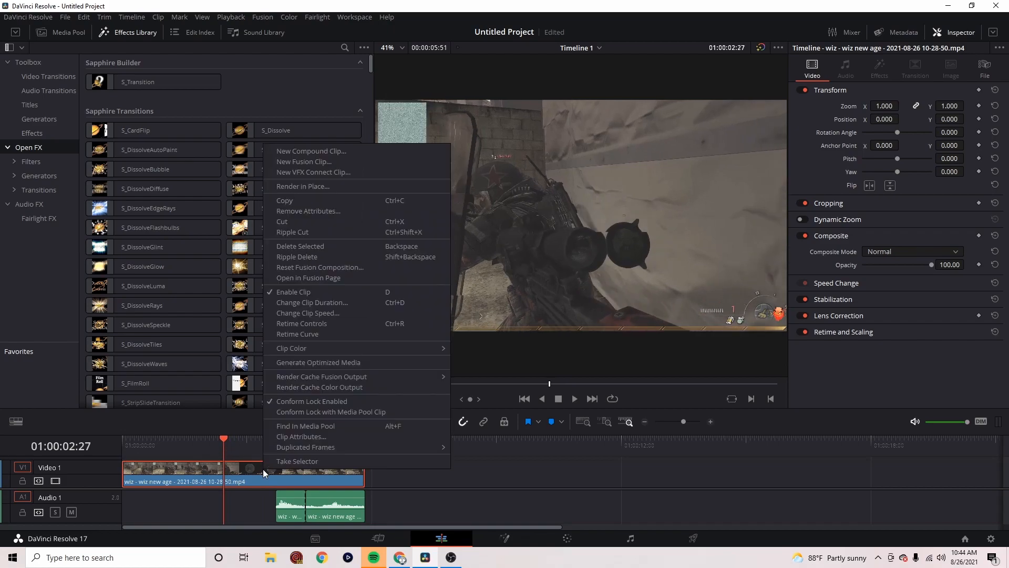
pyautogui.click(580, 465)
pyautogui.moveTo(685, 422); pyautogui.dragTo(689, 422)
pyautogui.rightClick(533, 467)
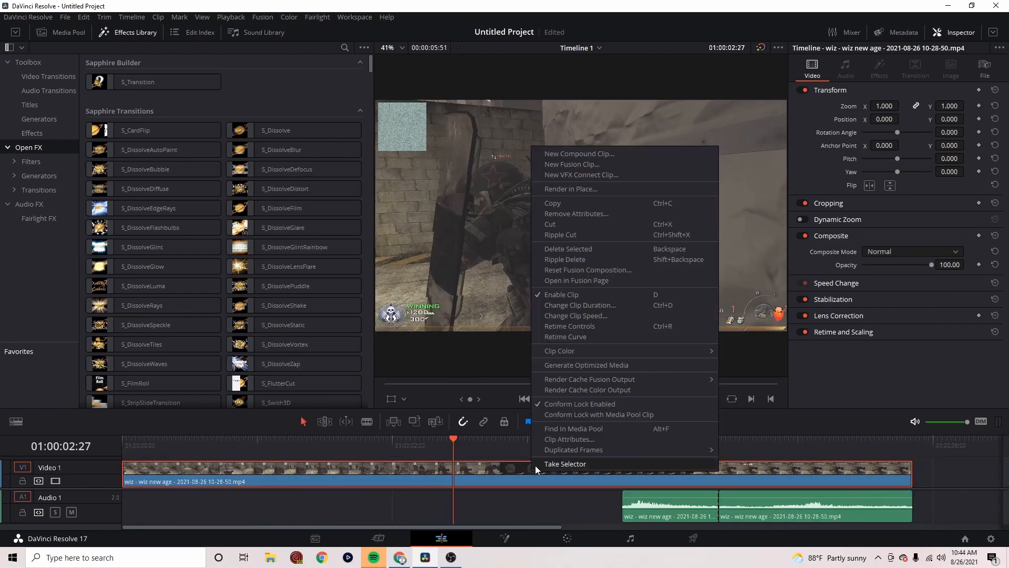
pyautogui.click(595, 326)
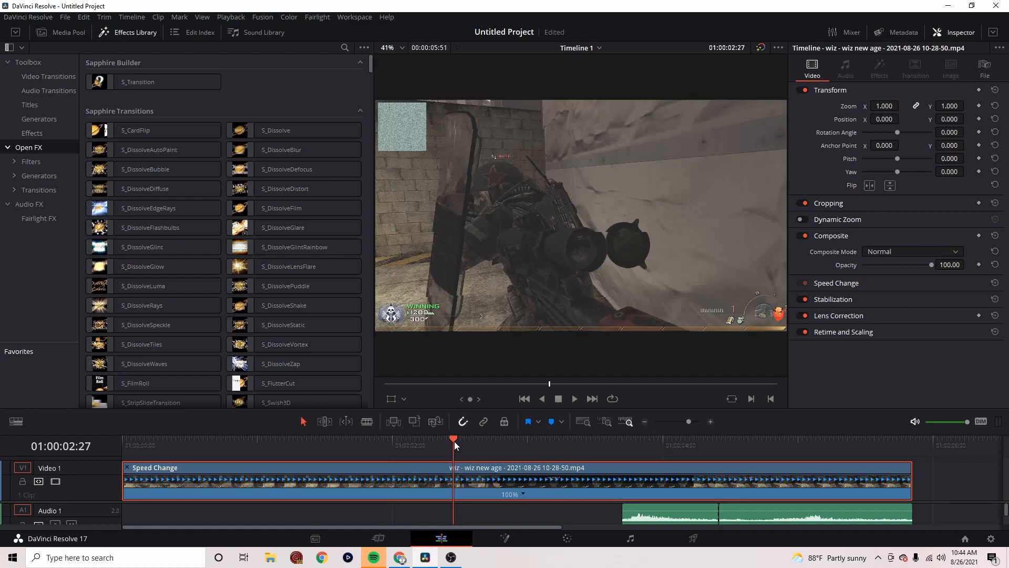
# Add a speed point to the video clip at 01:00:02:14
pyautogui.moveTo(454, 441); pyautogui.dragTo(424, 440)
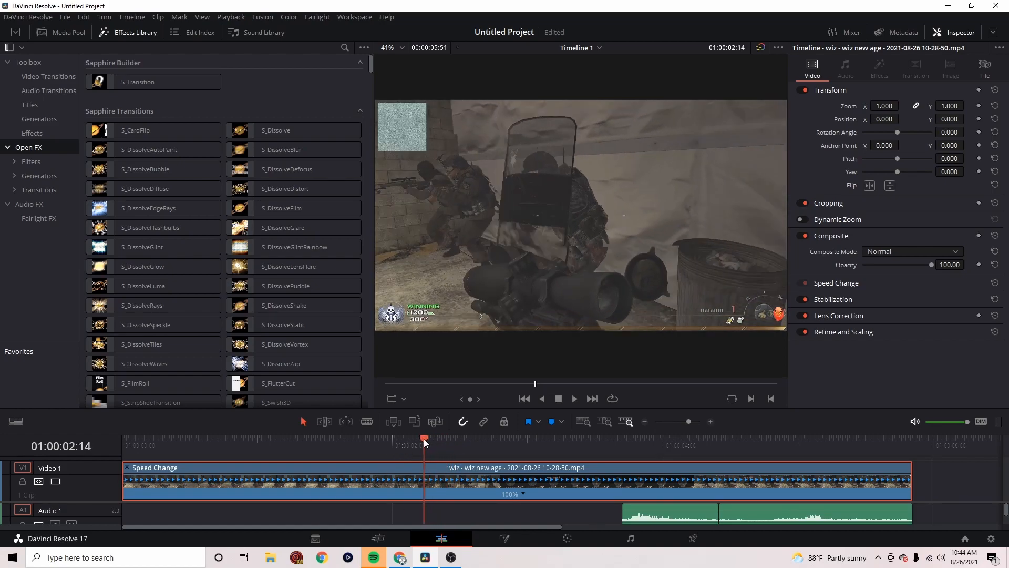
pyautogui.click(525, 494)
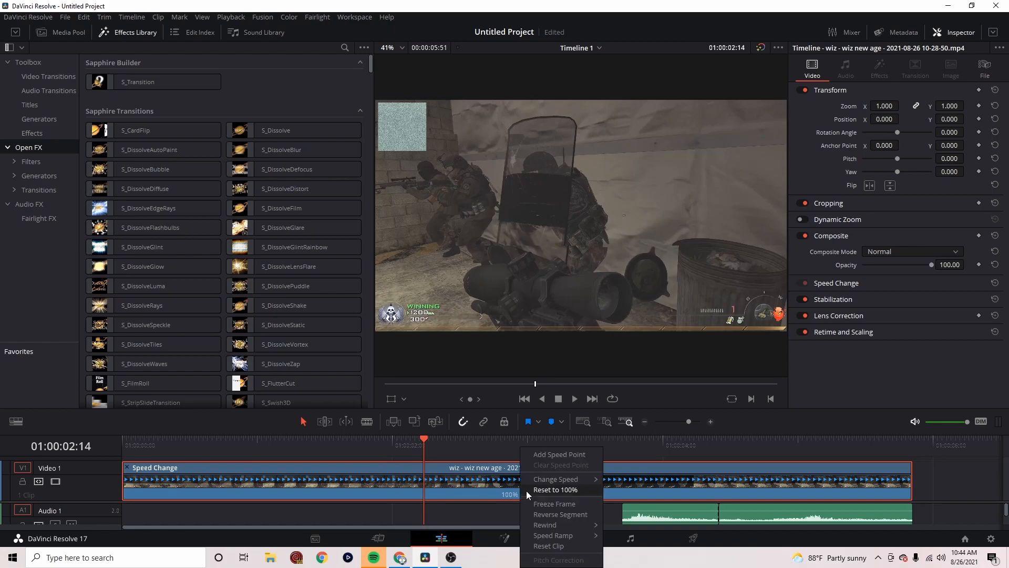
pyautogui.click(549, 455)
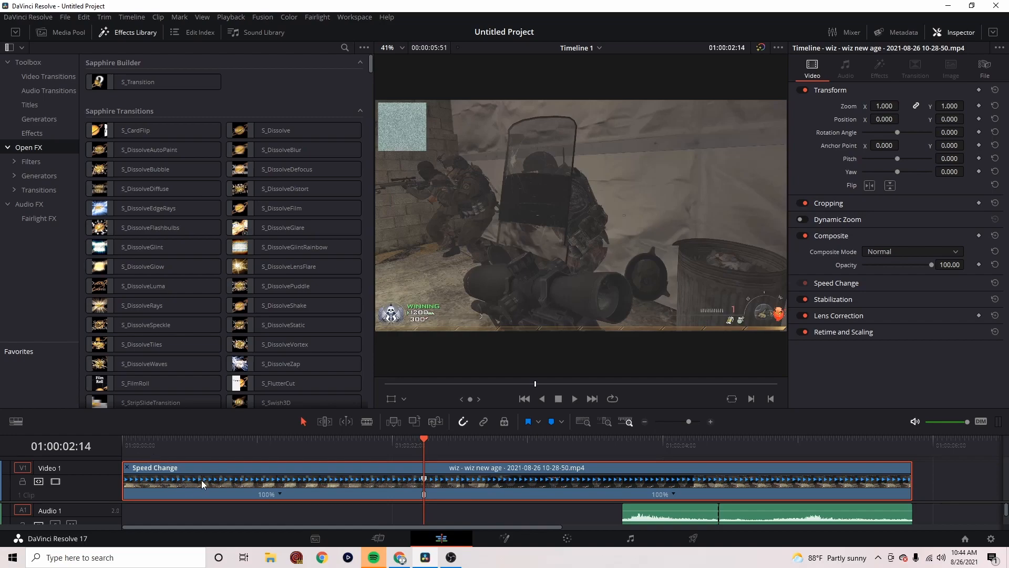
# Examine the frames from the scope-in to the first shot to find where that shot lands
pyautogui.moveTo(428, 444); pyautogui.dragTo(503, 448)
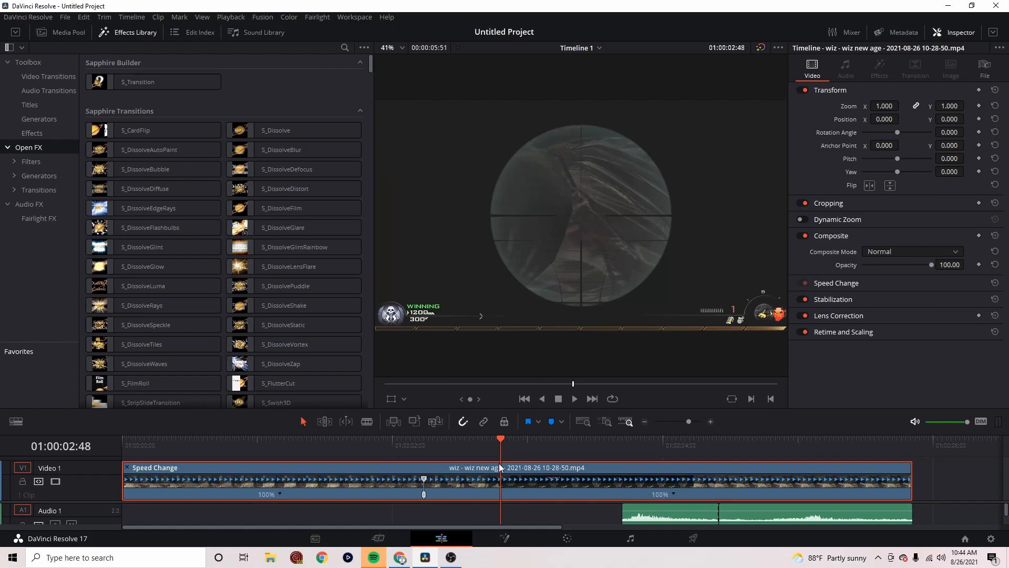
pyautogui.click(496, 441)
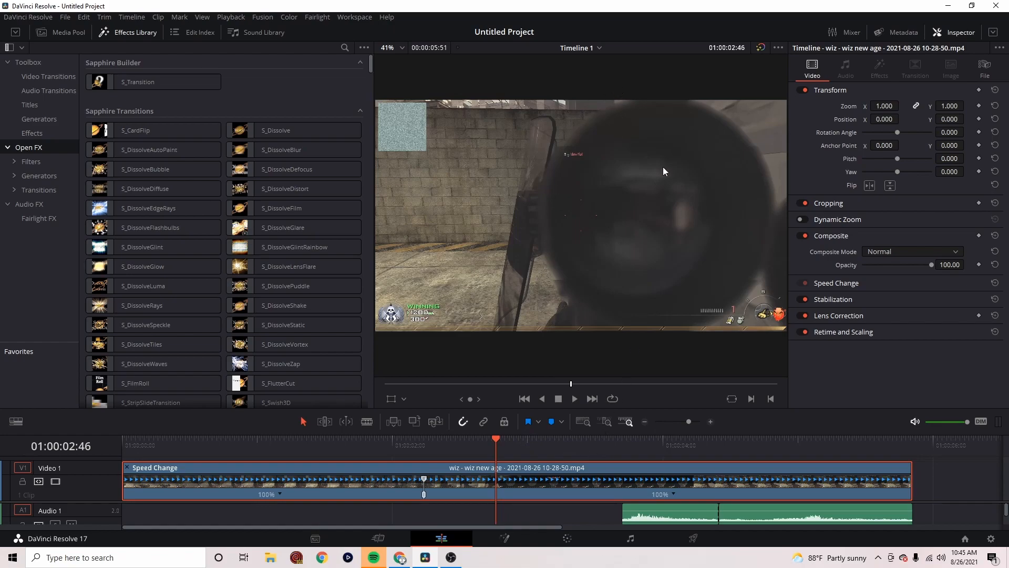
pyautogui.moveTo(493, 443); pyautogui.dragTo(527, 440)
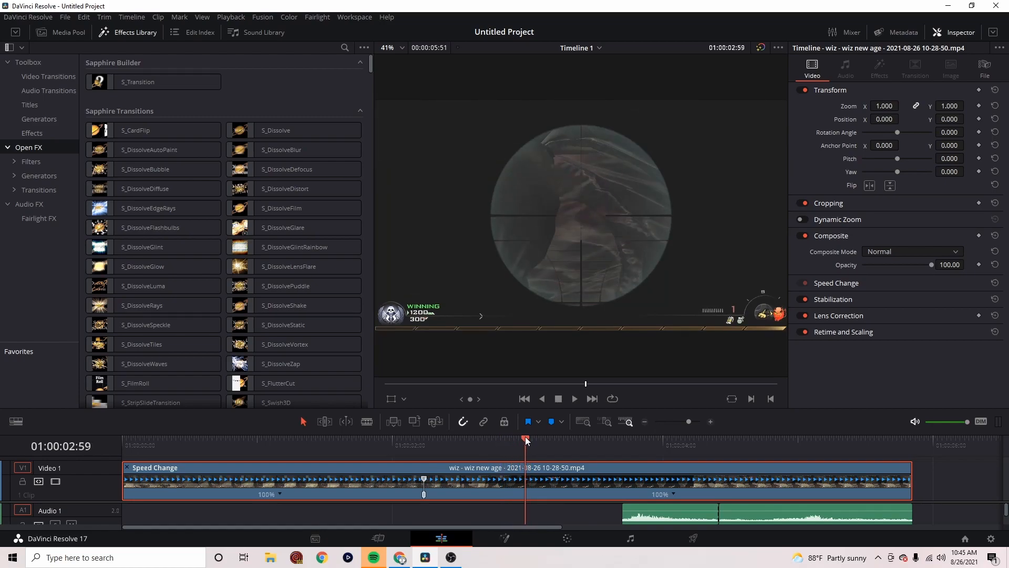
pyautogui.click(673, 494)
pyautogui.click(589, 493)
pyautogui.press('Right')
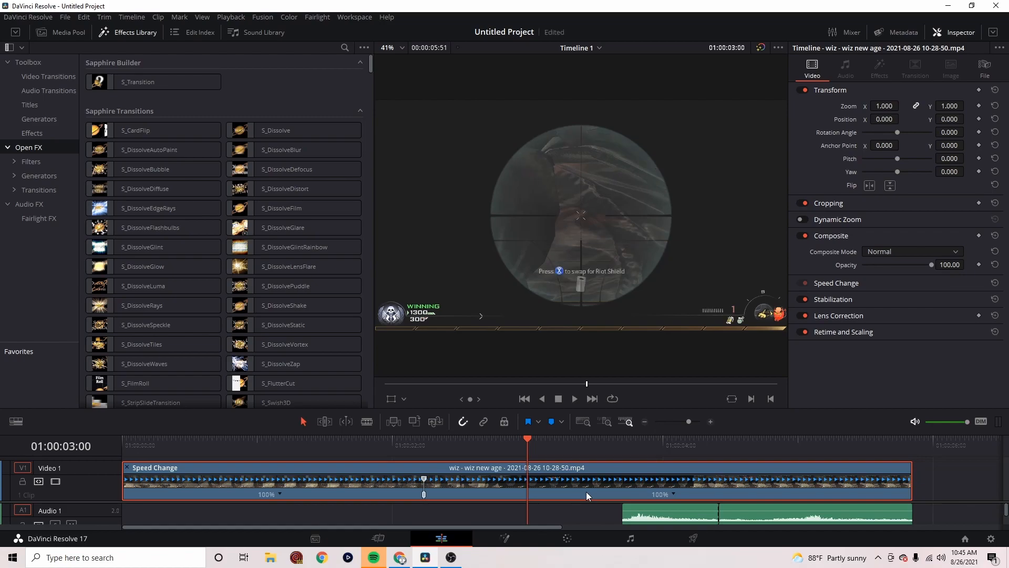
pyautogui.press('Right')
pyautogui.press('Left')
pyautogui.press('Left')
pyautogui.press('Right')
pyautogui.press('space')
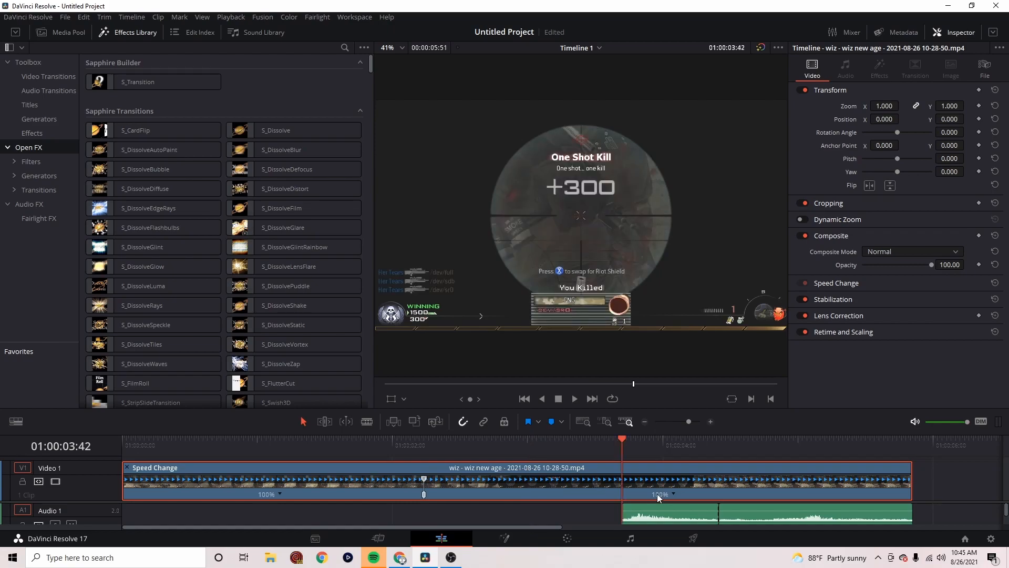
# Add a speed point to the video clip at the first shot, at 01:00:02:59
pyautogui.click(506, 444)
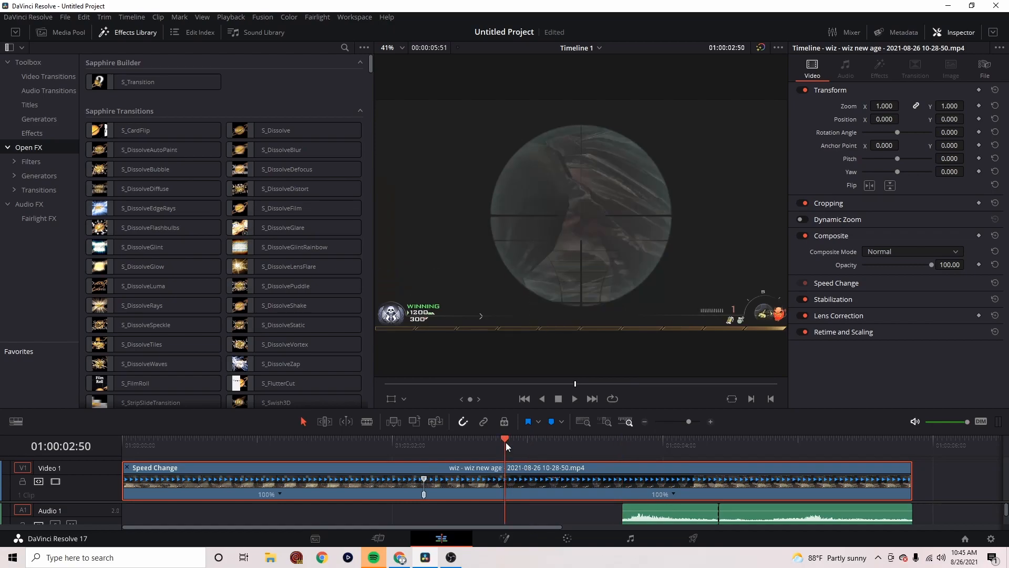
pyautogui.moveTo(505, 443); pyautogui.dragTo(526, 440)
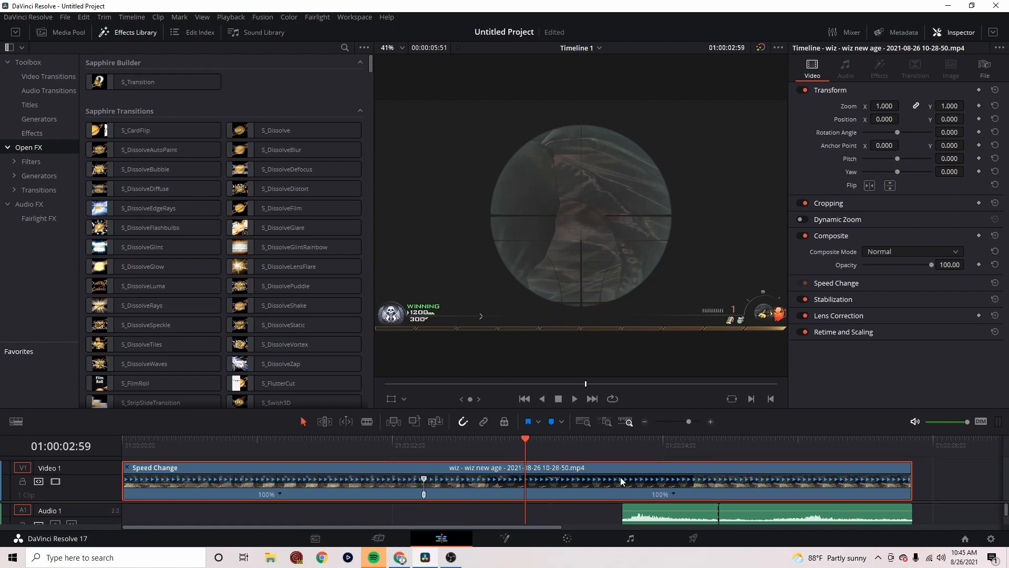
pyautogui.click(674, 495)
pyautogui.click(692, 453)
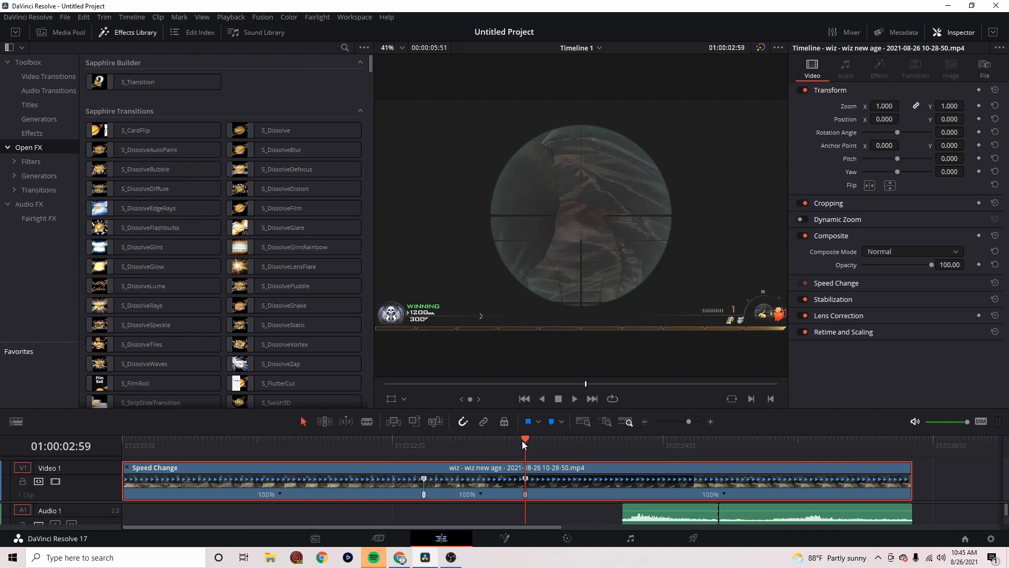
# Examine the frames after the first shot to find where the following kills register
pyautogui.press('space')
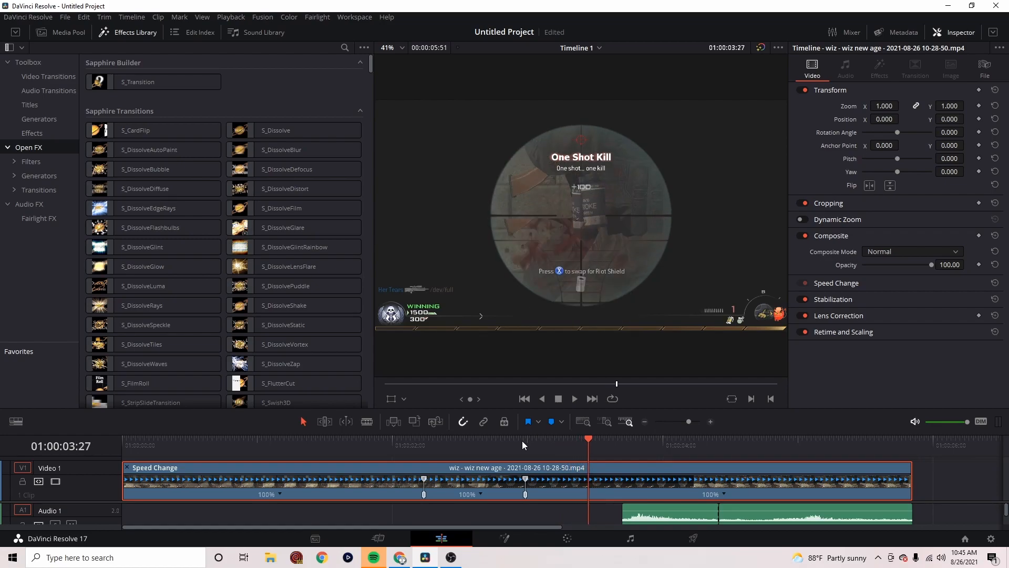
pyautogui.press('Left')
pyautogui.press('Left')
pyautogui.press('Left')
pyautogui.press('Left')
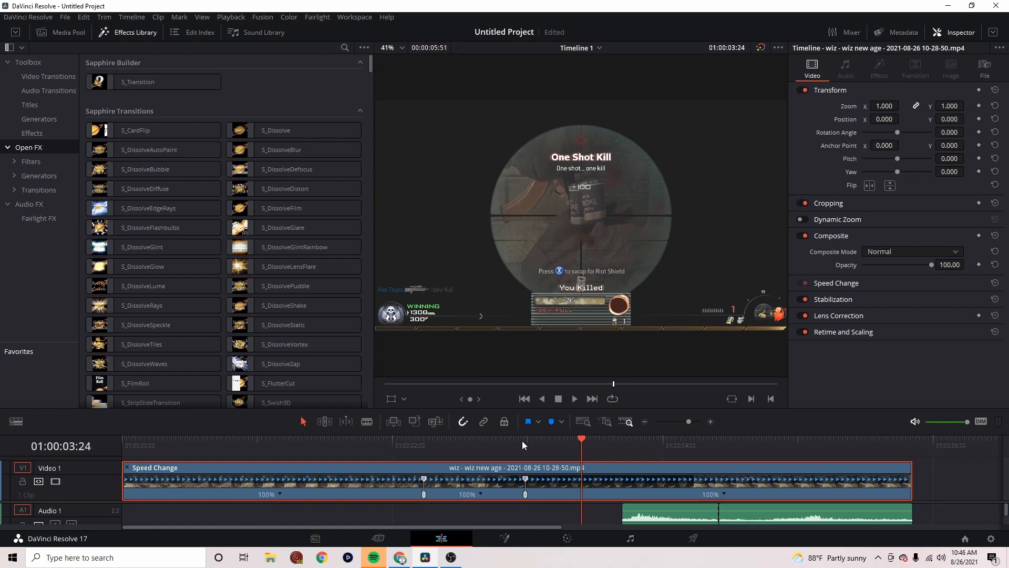
pyautogui.press('Right')
pyautogui.press('Right')
pyautogui.press('Right')
pyautogui.press('Right')
pyautogui.press('Right')
# Add a speed point to the video clip at 01:00:03:30, on the frame where the +300 score is displayed
pyautogui.press('Right')
pyautogui.press('Right')
pyautogui.press('Right')
pyautogui.press('Right')
pyautogui.press('Right')
pyautogui.press('Right')
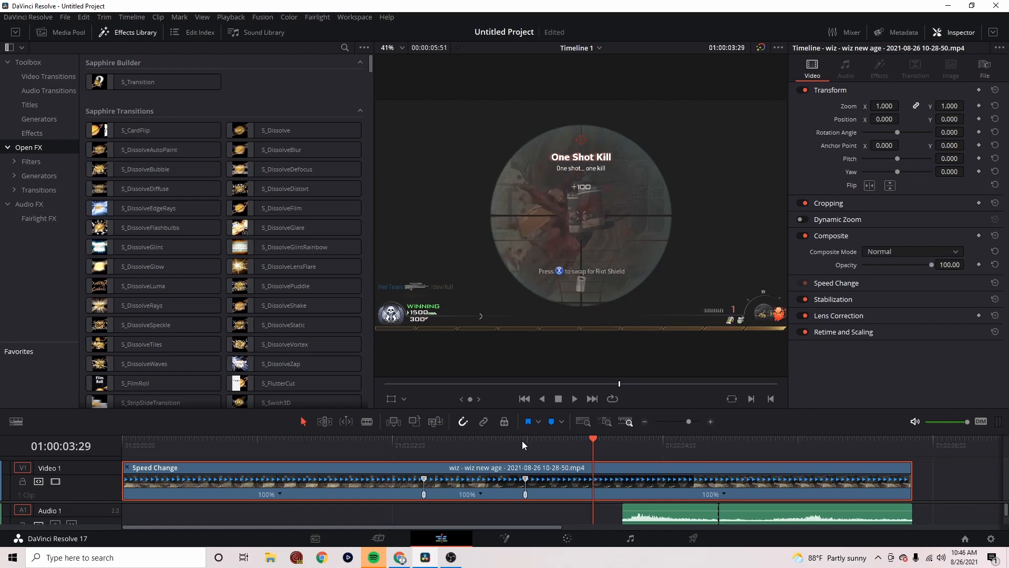
pyautogui.press('Right')
pyautogui.press('Left')
pyautogui.press('Left')
pyautogui.press('Left')
pyautogui.press('Left')
pyautogui.press('Left')
pyautogui.press('Left')
pyautogui.press('Right')
pyautogui.press('Right')
pyautogui.press('Left')
pyautogui.press('Right')
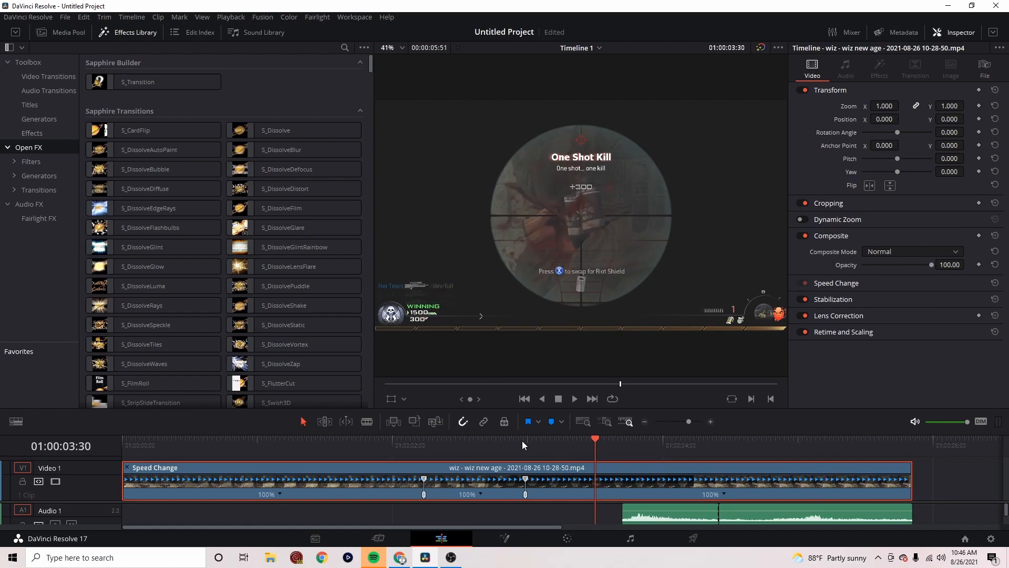
pyautogui.click(726, 494)
pyautogui.click(741, 479)
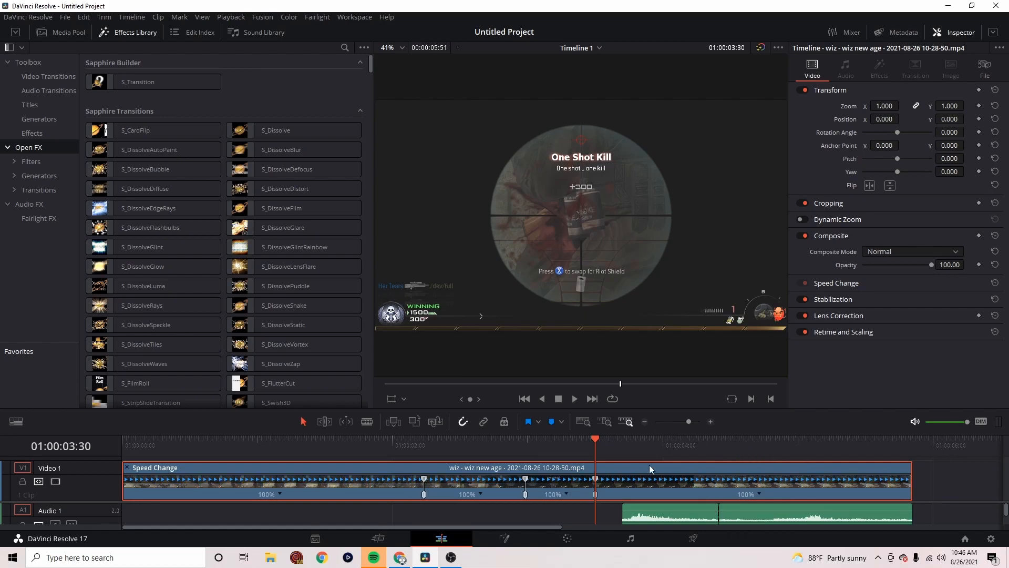
# Split the video clip at 01:00:03:02, just after the first shot
pyautogui.click(519, 459)
pyautogui.moveTo(519, 458)
pyautogui.mouseDown()
pyautogui.moveTo(543, 462)
pyautogui.moveTo(534, 467)
pyautogui.mouseUp()
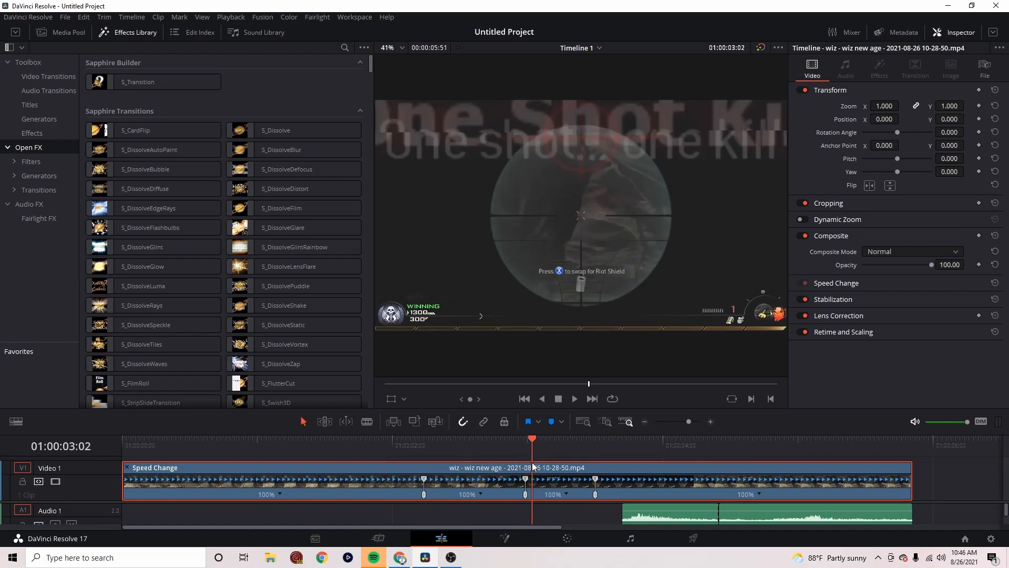
pyautogui.click(566, 494)
pyautogui.click(584, 454)
pyautogui.hotkey('ctrl', 'b')
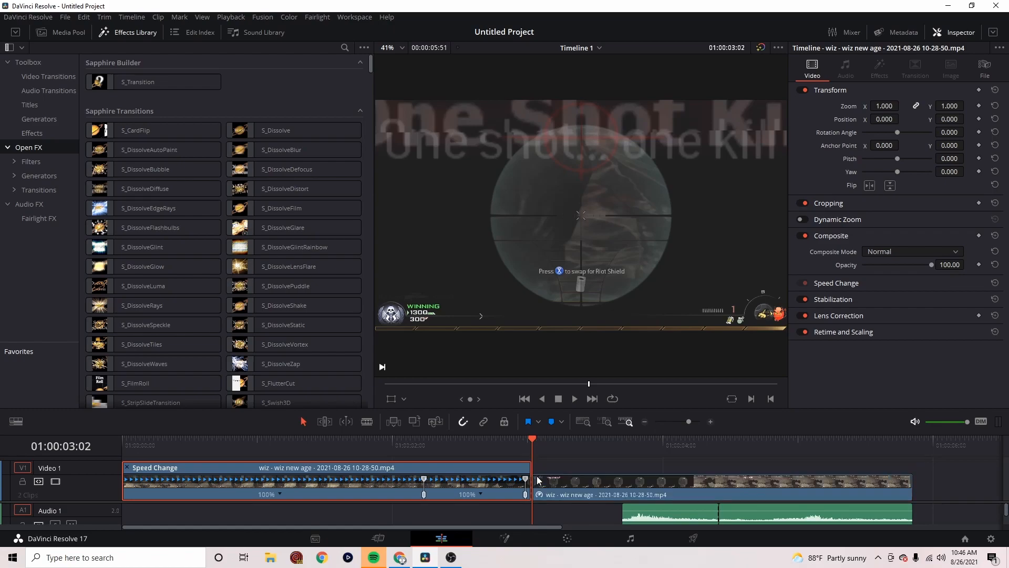
# Show the second video clip's retime controls and remove its section between 01:00:03:02 and 01:00:03:30, closing the gap
pyautogui.rightClick(593, 488)
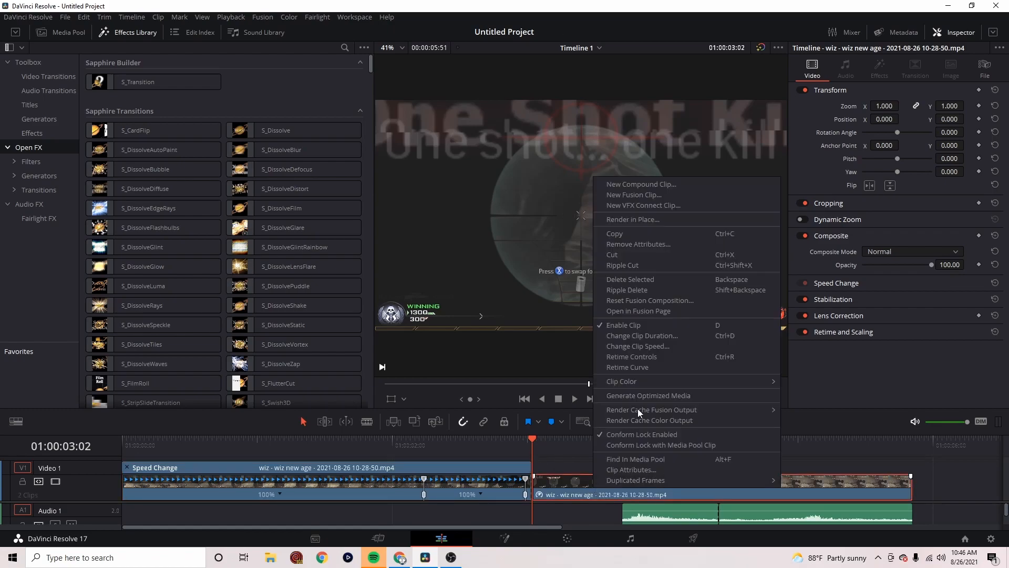
pyautogui.click(662, 355)
pyautogui.press('space')
pyautogui.press('space')
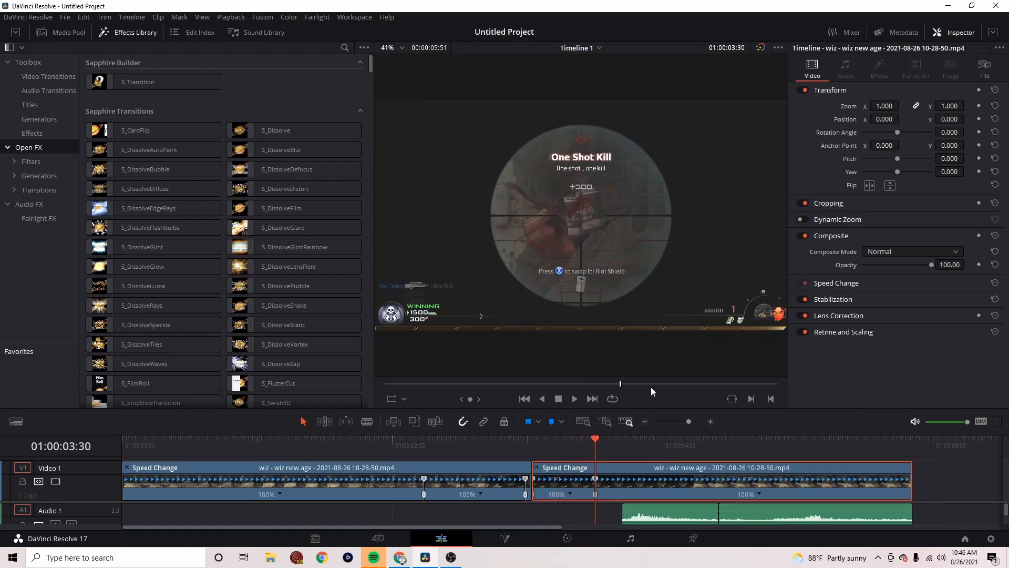
pyautogui.moveTo(595, 454); pyautogui.dragTo(574, 484)
# Hide the first video clip's retime controls and move the first audio clip to start at the cut at 01:00:03:02
pyautogui.click(268, 442)
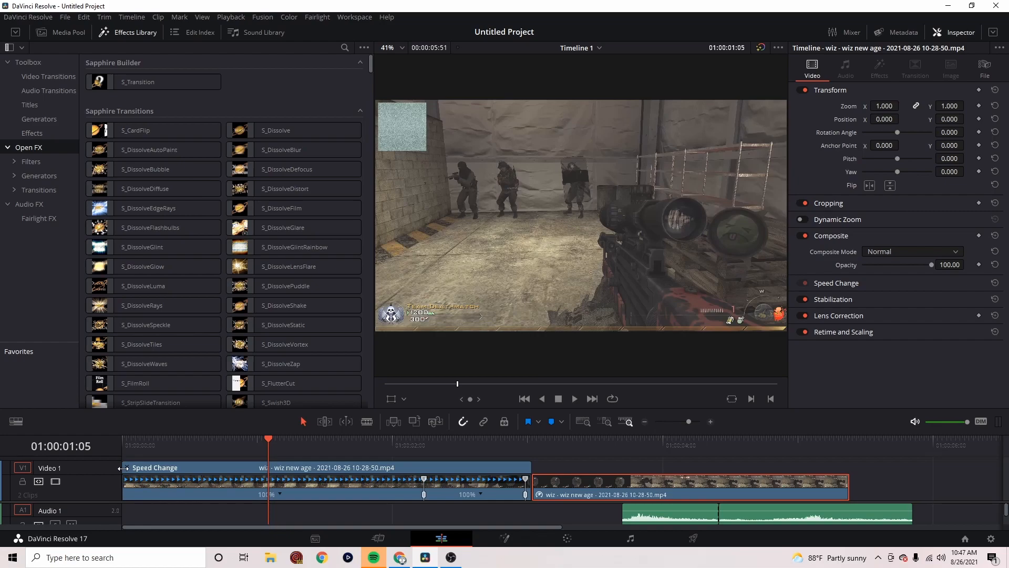
pyautogui.hotkey('ctrl', 'r')
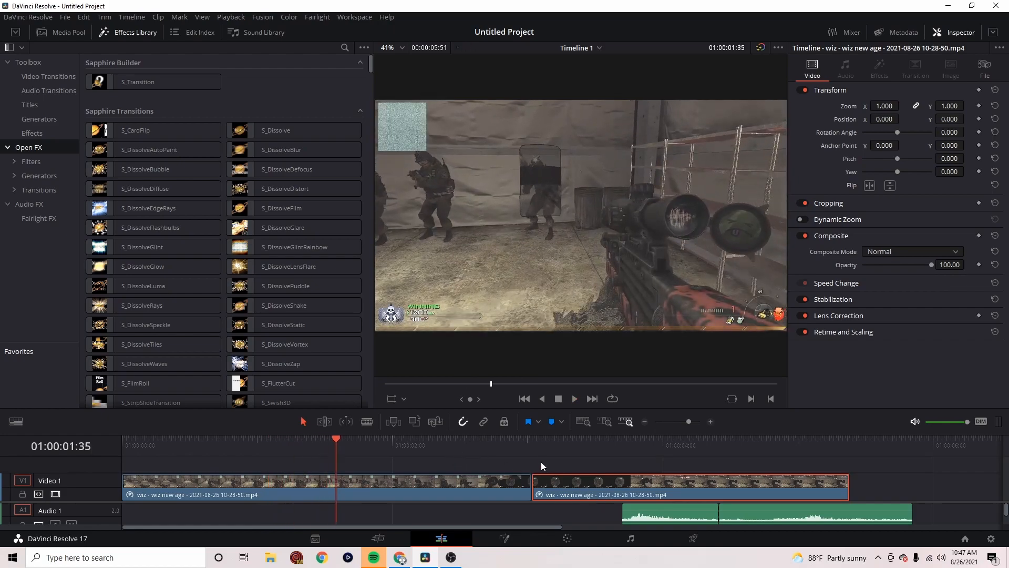
pyautogui.click(530, 447)
pyautogui.moveTo(669, 521); pyautogui.dragTo(575, 519)
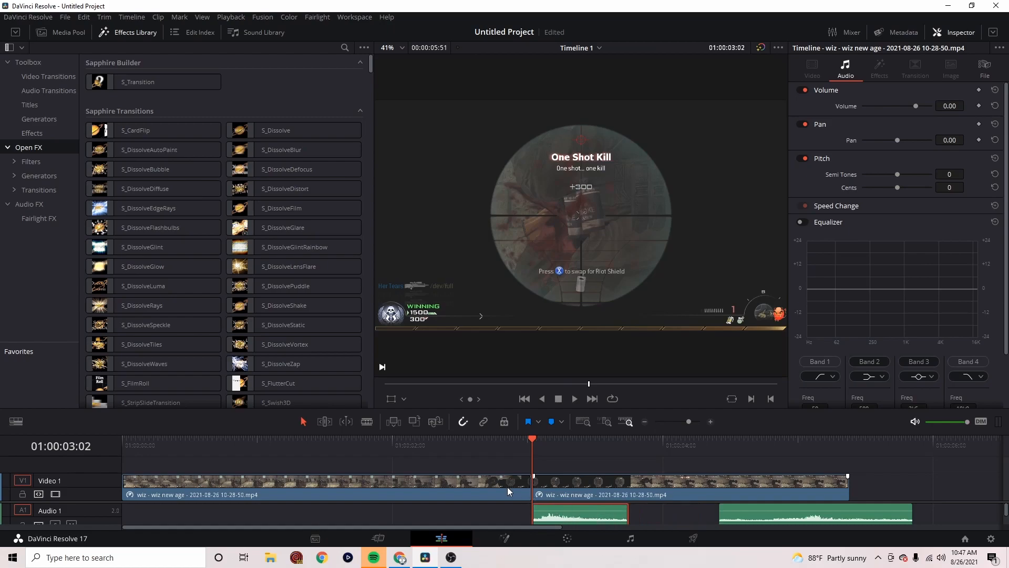
# Play back the footage through the cut twice to check the shot sound against the picture
pyautogui.click(334, 449)
pyautogui.press('space')
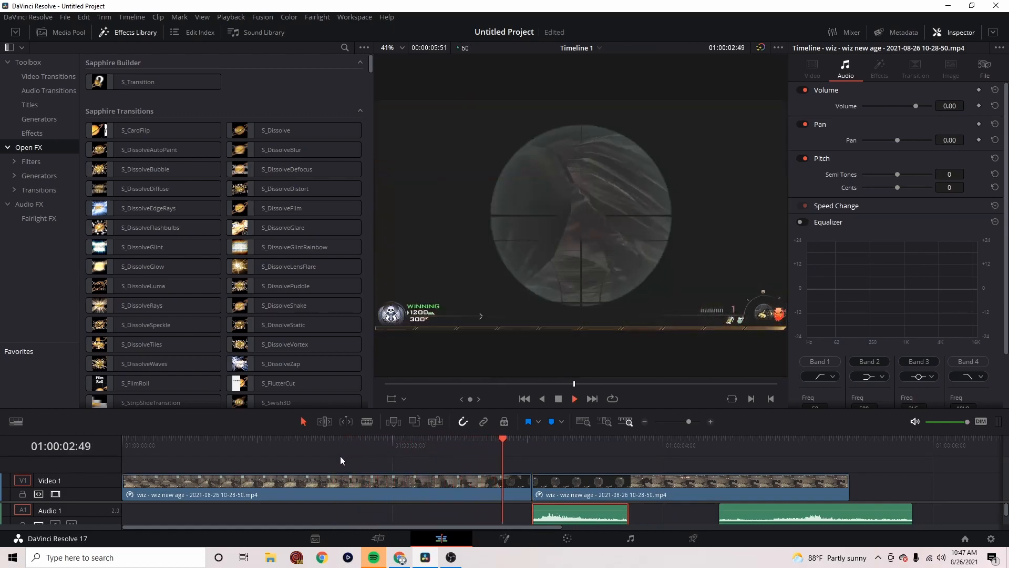
pyautogui.press('space')
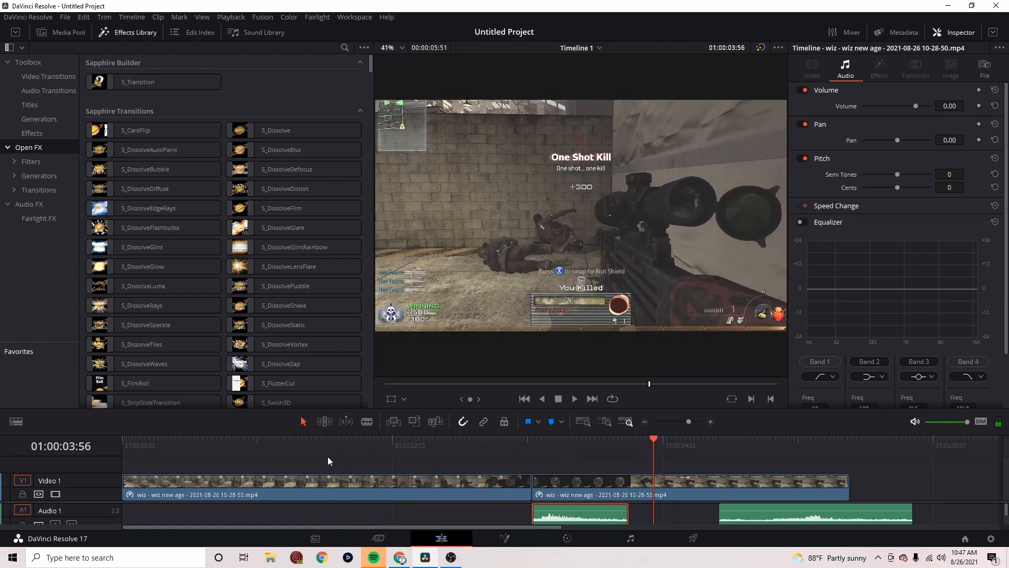
pyautogui.click(253, 456)
pyautogui.press('space')
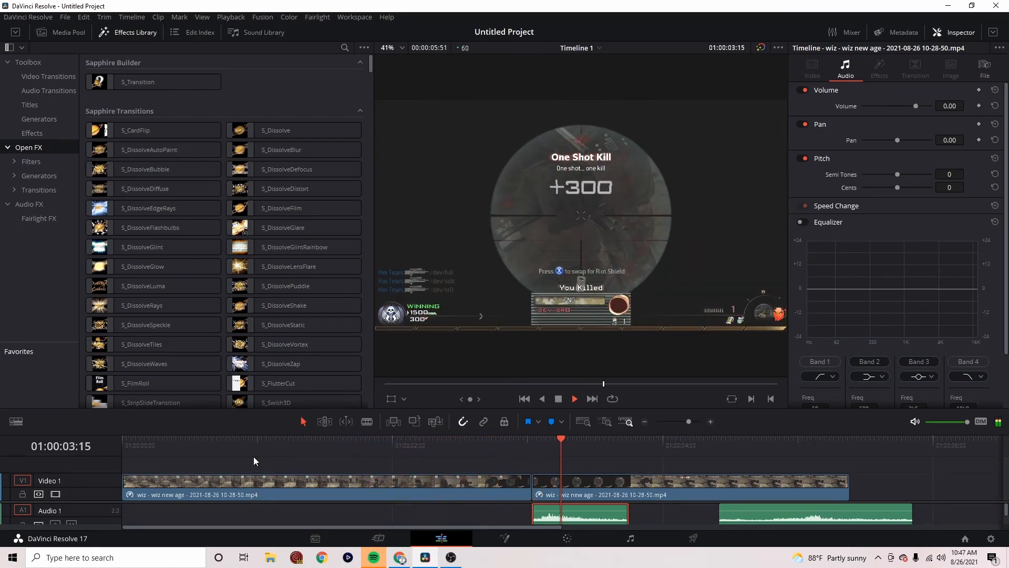
pyautogui.press('space')
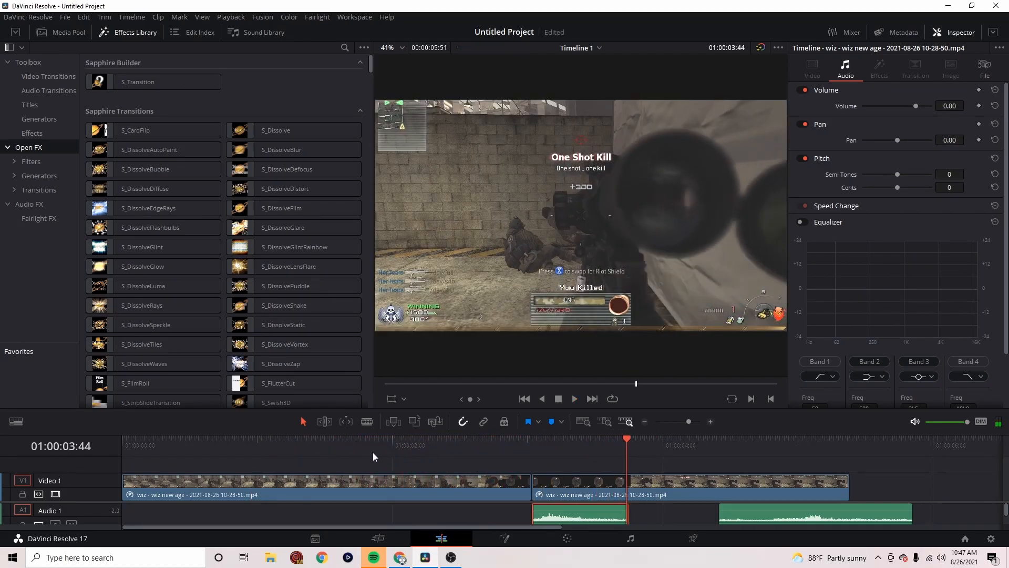
# Delete the second audio clip, play back the edit, and save the project
pyautogui.click(780, 515)
pyautogui.press('Delete')
pyautogui.click(292, 444)
pyautogui.press('space')
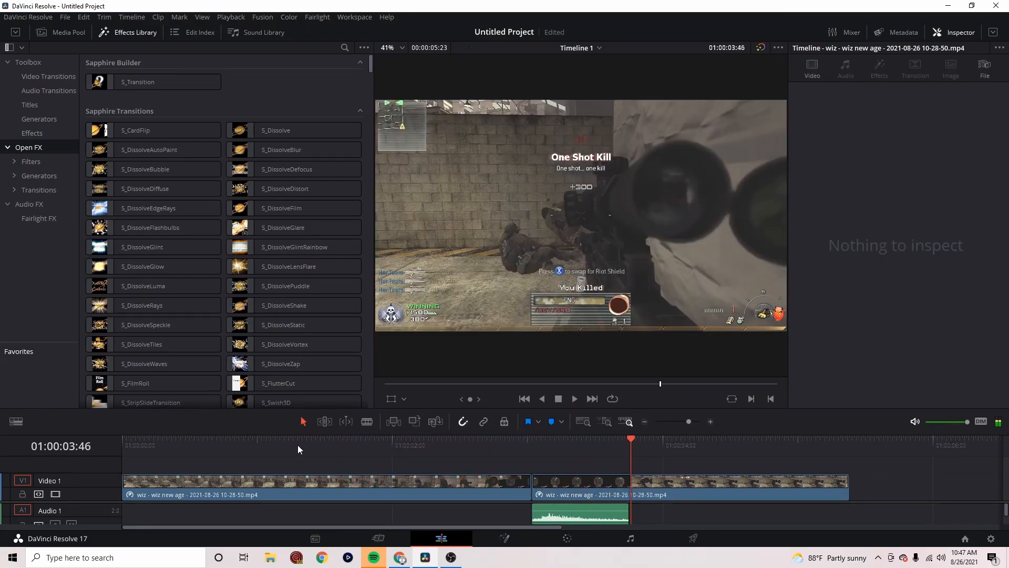
pyautogui.hotkey('ctrl', 's')
# Examine the frames around the cut at 01:00:03:02 to compare the picture before and after the removed section
pyautogui.click(507, 444)
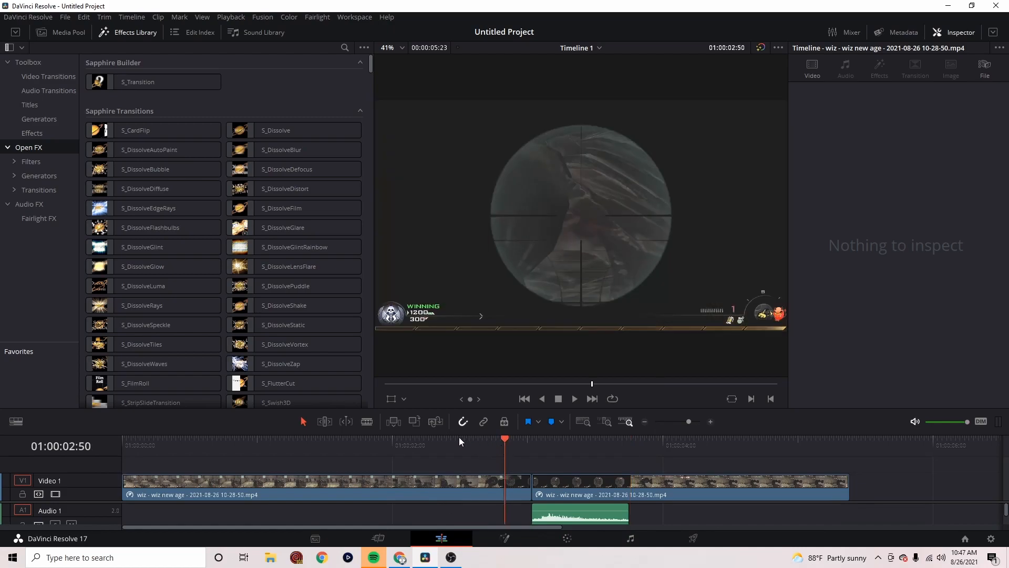
pyautogui.click(460, 438)
pyautogui.press('space')
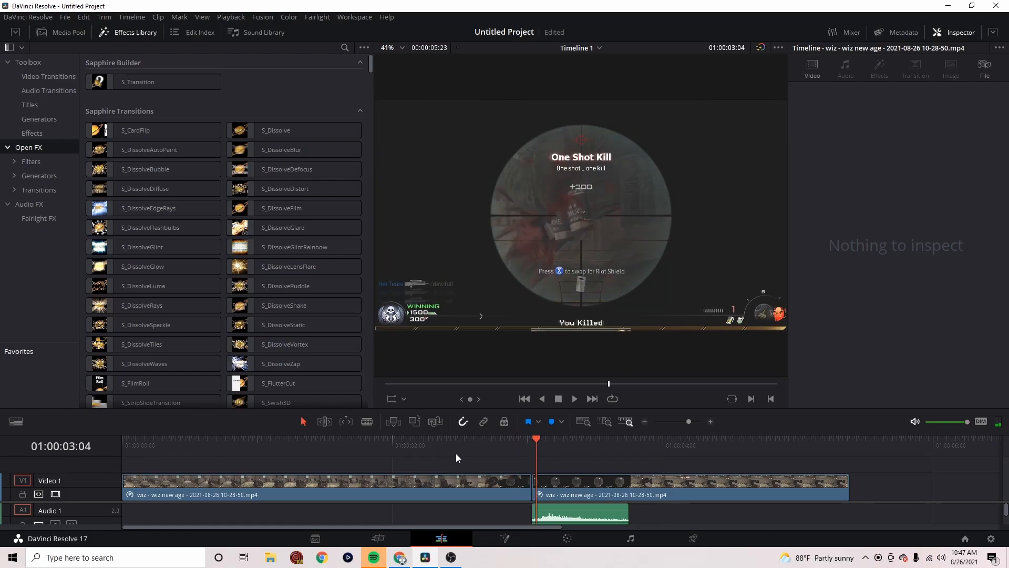
pyautogui.press('Left')
pyautogui.press('Left')
pyautogui.press('Left')
pyautogui.press('Left')
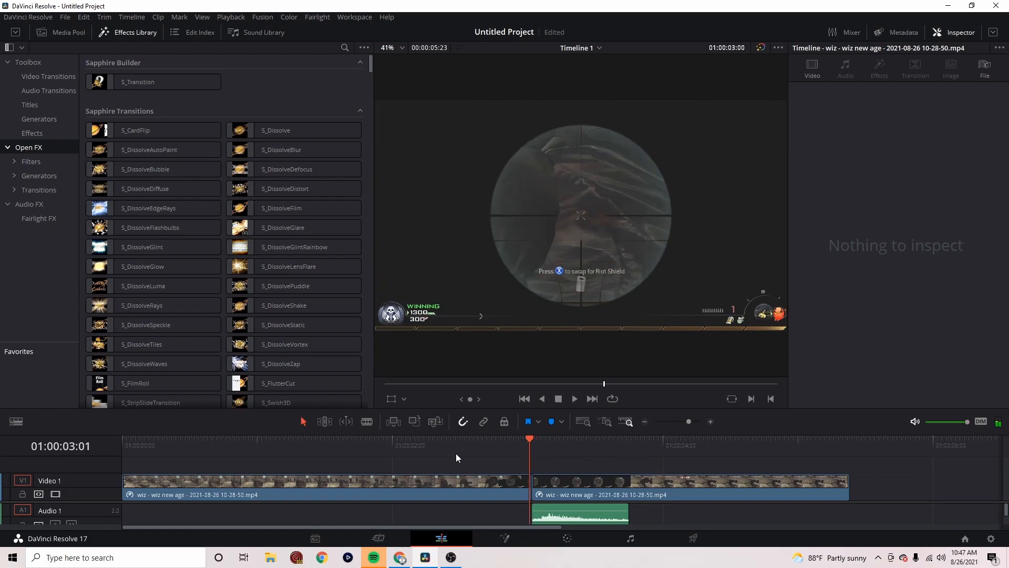
pyautogui.press('Right')
pyautogui.press('Right')
pyautogui.press('Left')
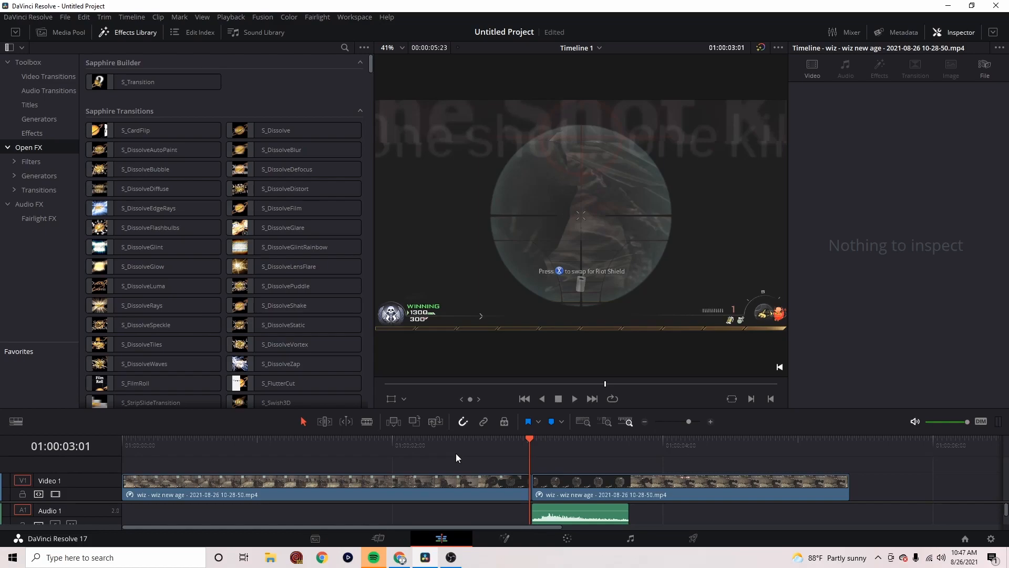
pyautogui.press('Right')
pyautogui.press('Left')
pyautogui.press('Right')
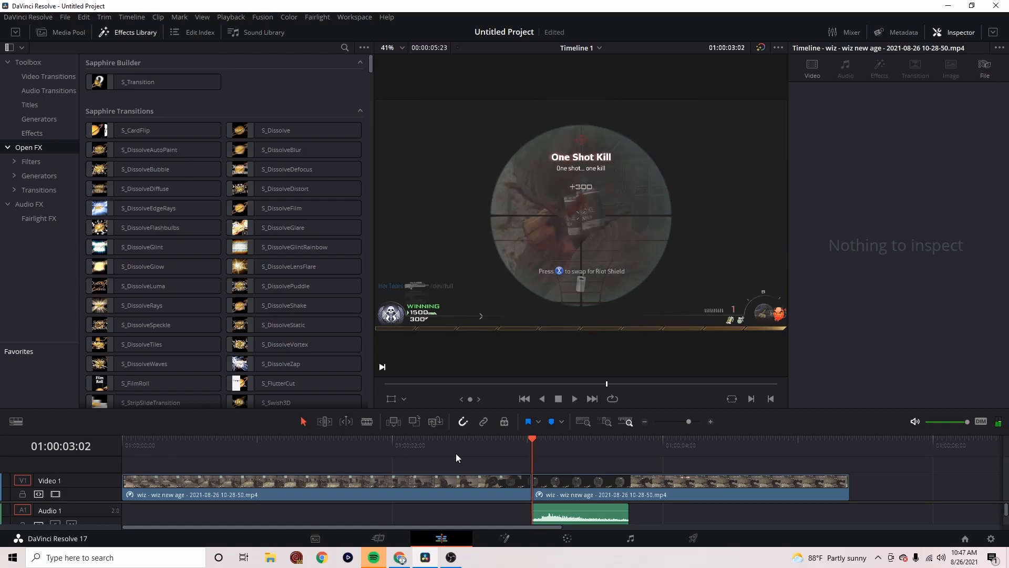
pyautogui.press('Right')
pyautogui.press('Right')
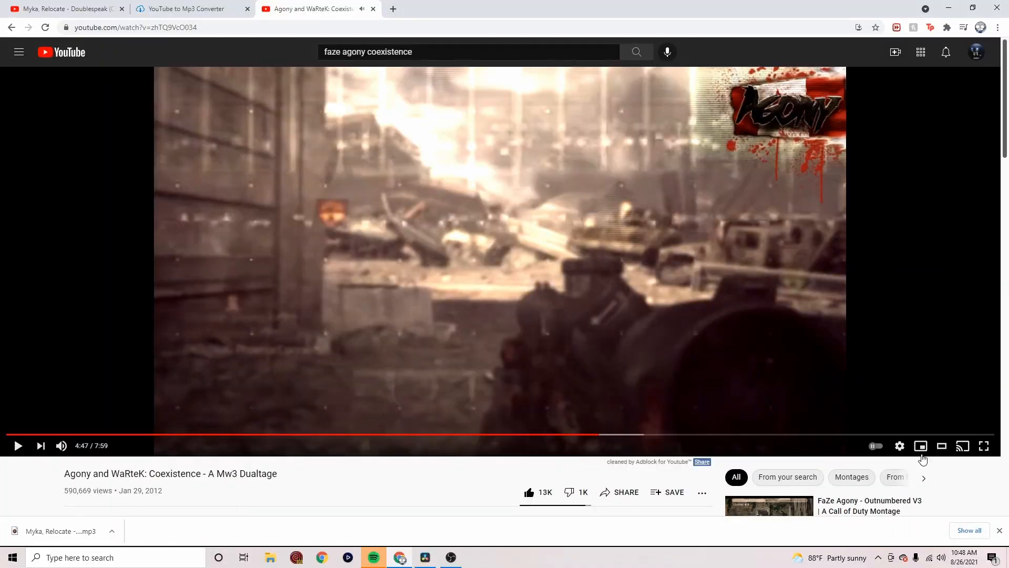
# Switch to the Coexistence montage on YouTube in Chrome, show it full screen, and set its playback speed to 0.25
pyautogui.click(984, 449)
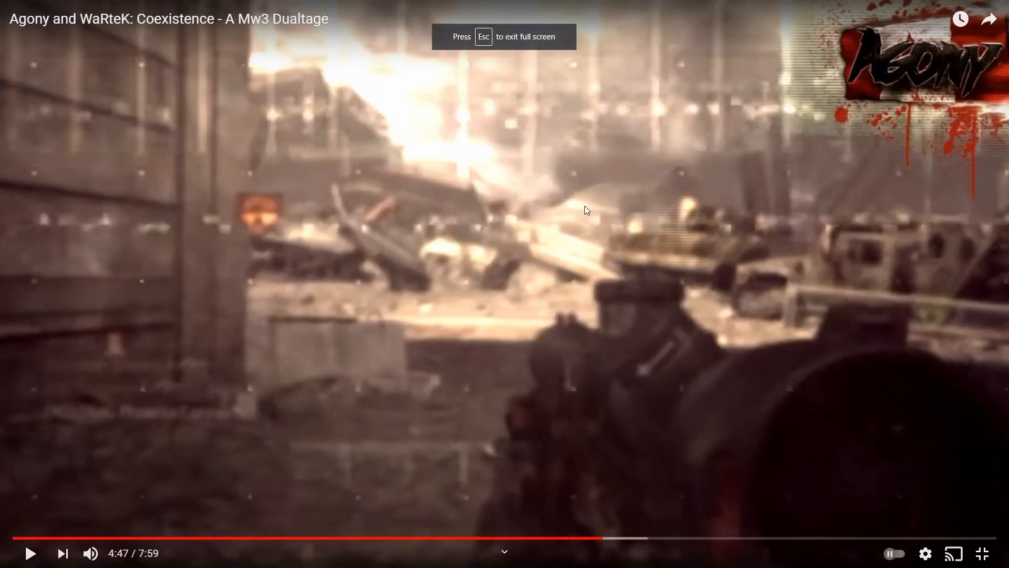
pyautogui.click(925, 553)
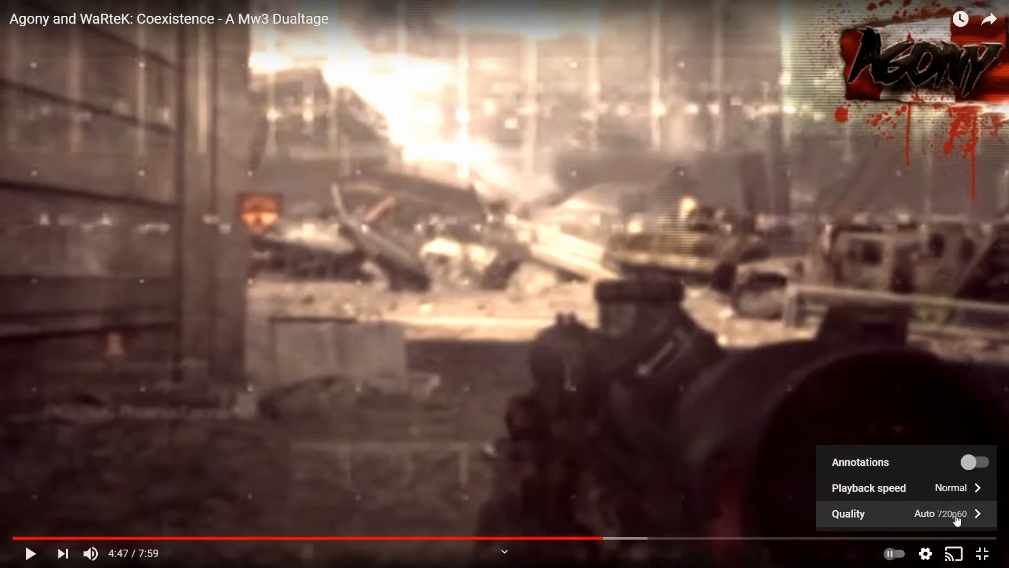
pyautogui.click(941, 487)
pyautogui.click(921, 336)
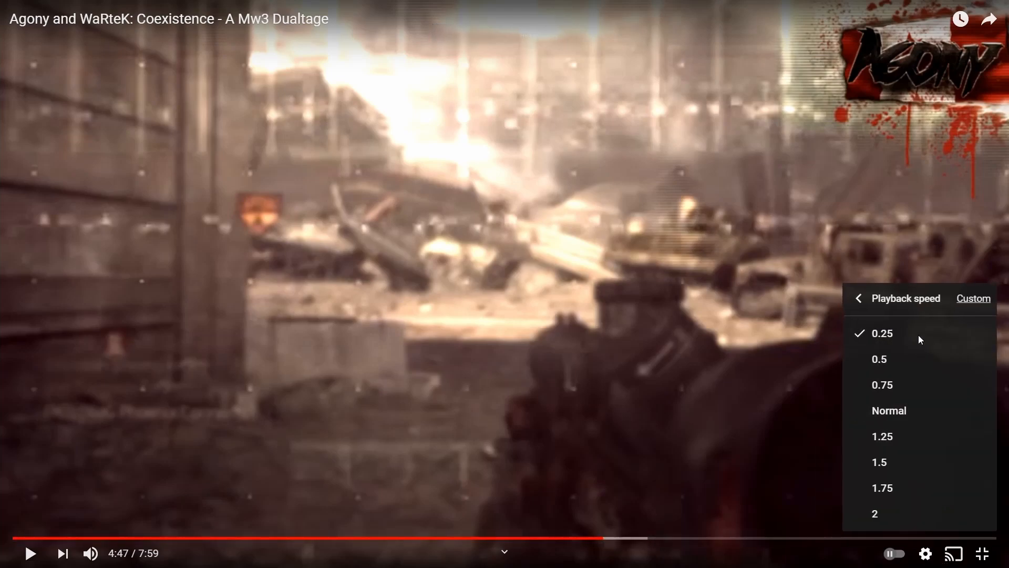
# Mute the montage and play it in short bursts from 4:47 to 4:48 to examine how the scoped shot is cut
pyautogui.click(677, 349)
pyautogui.click(682, 347)
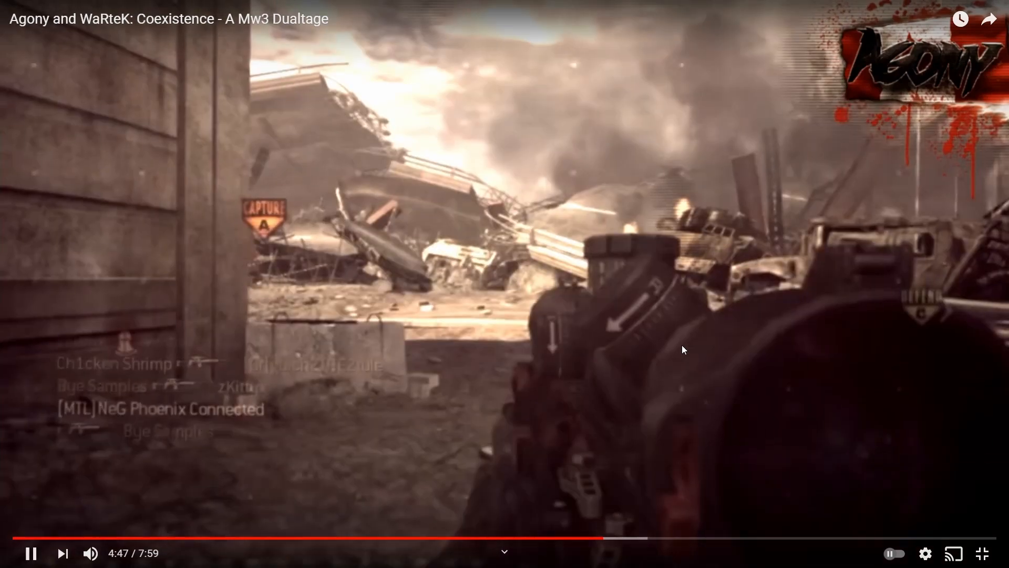
pyautogui.click(682, 347)
pyautogui.click(92, 558)
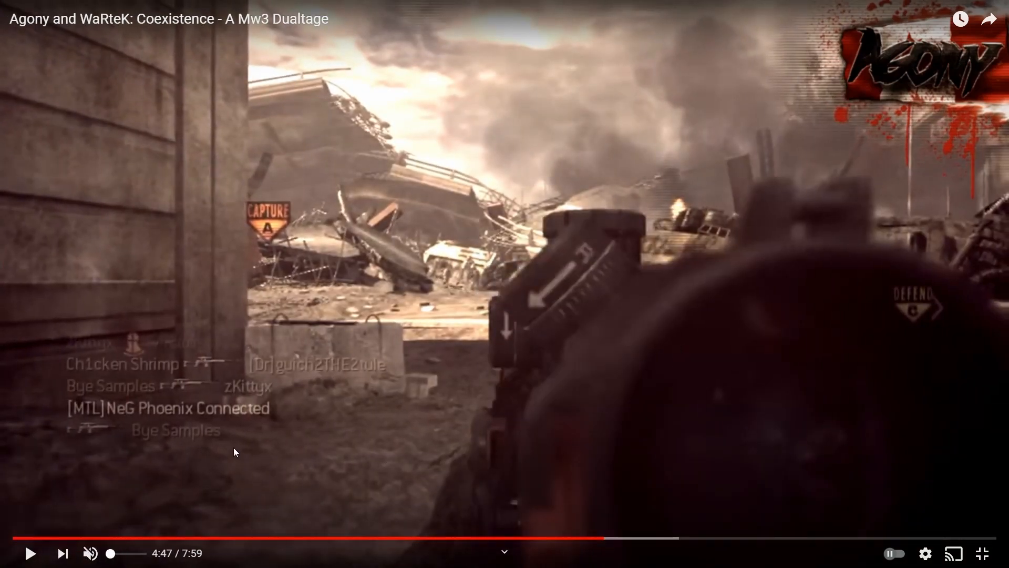
pyautogui.click(435, 361)
pyautogui.click(434, 359)
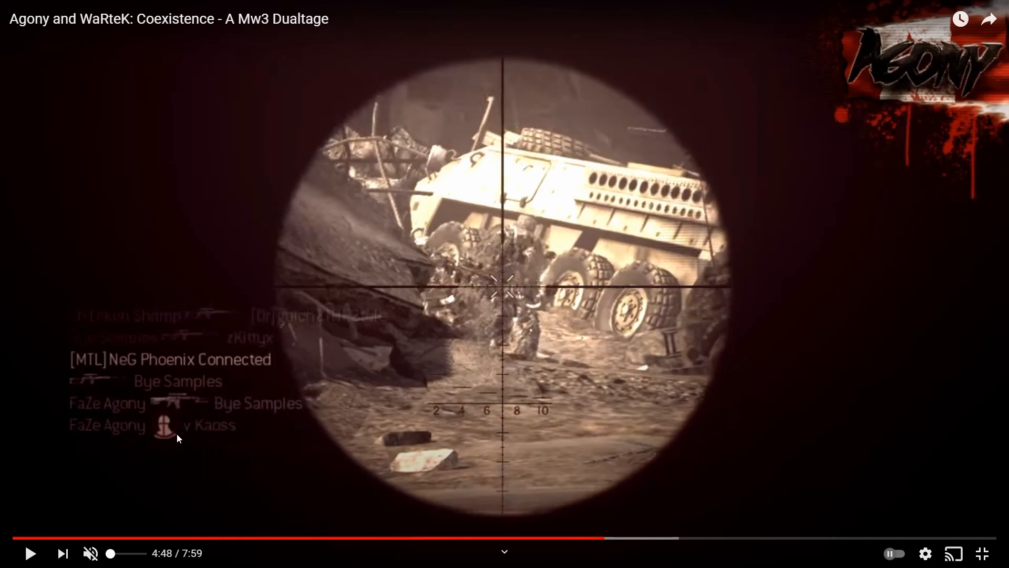
pyautogui.click(267, 464)
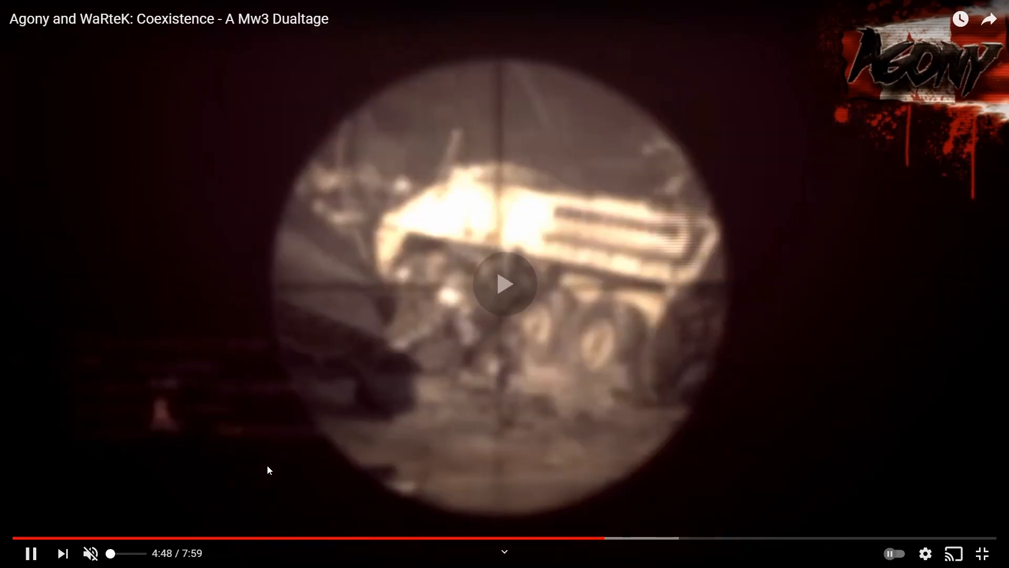
pyautogui.click(122, 444)
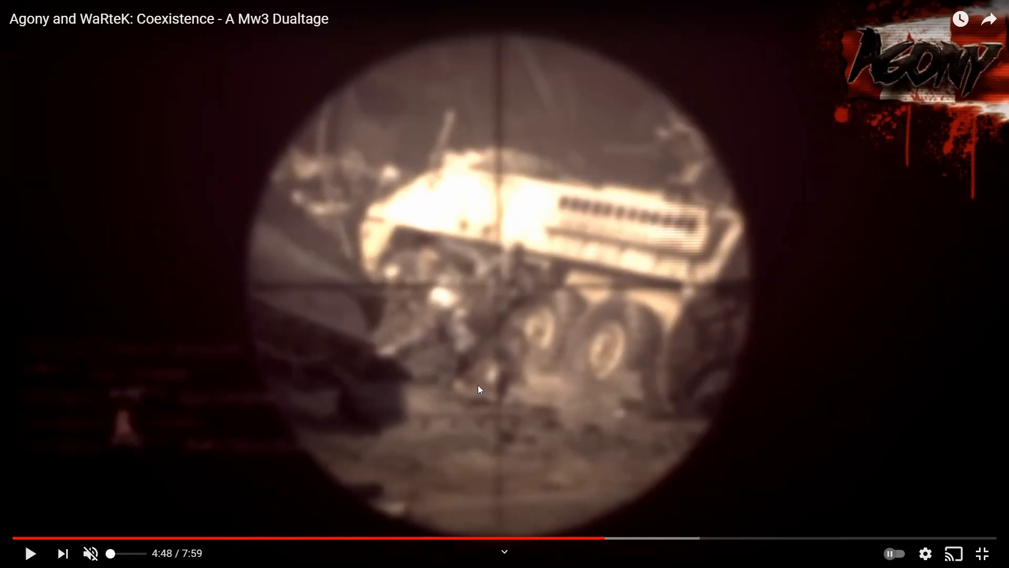
# Leave full screen and replay the montage from earlier points between 4:40 and 4:47
pyautogui.click(983, 553)
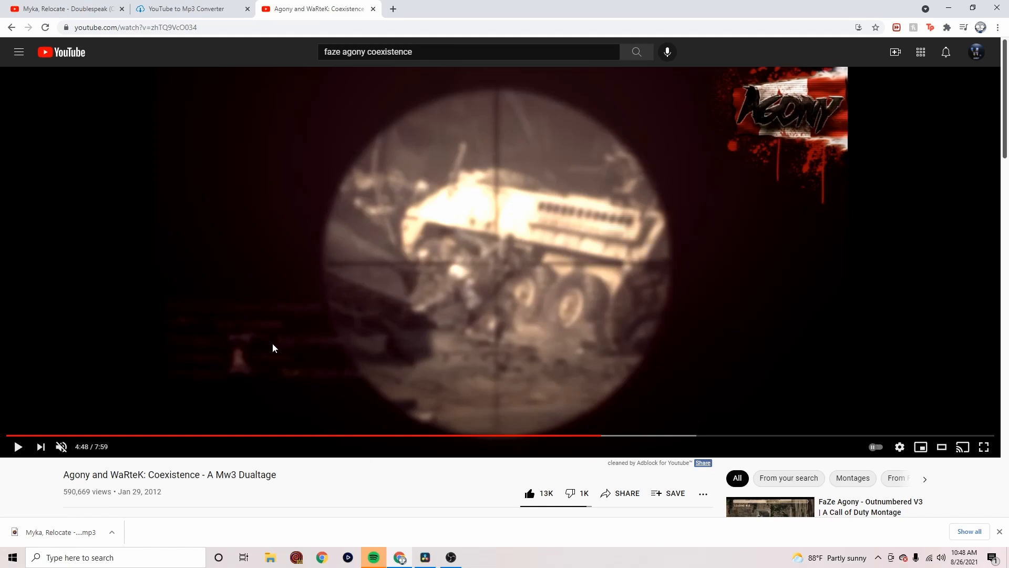
pyautogui.click(590, 437)
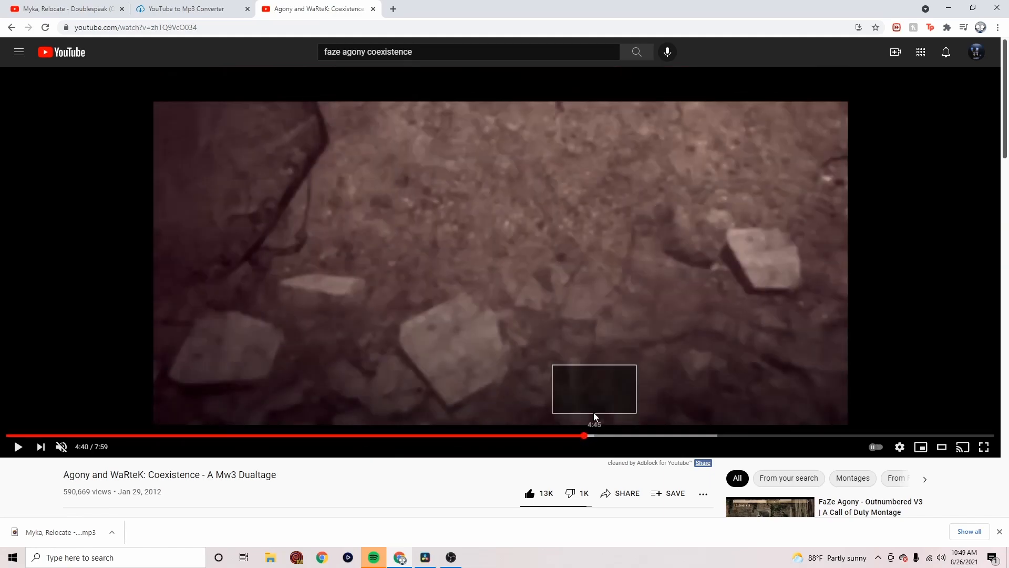
pyautogui.click(582, 363)
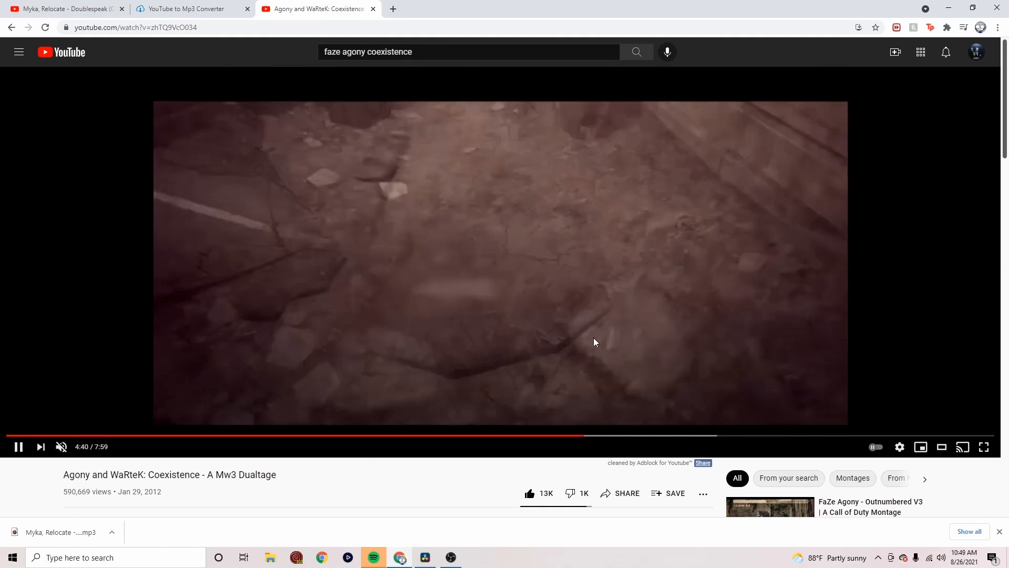
pyautogui.click(601, 436)
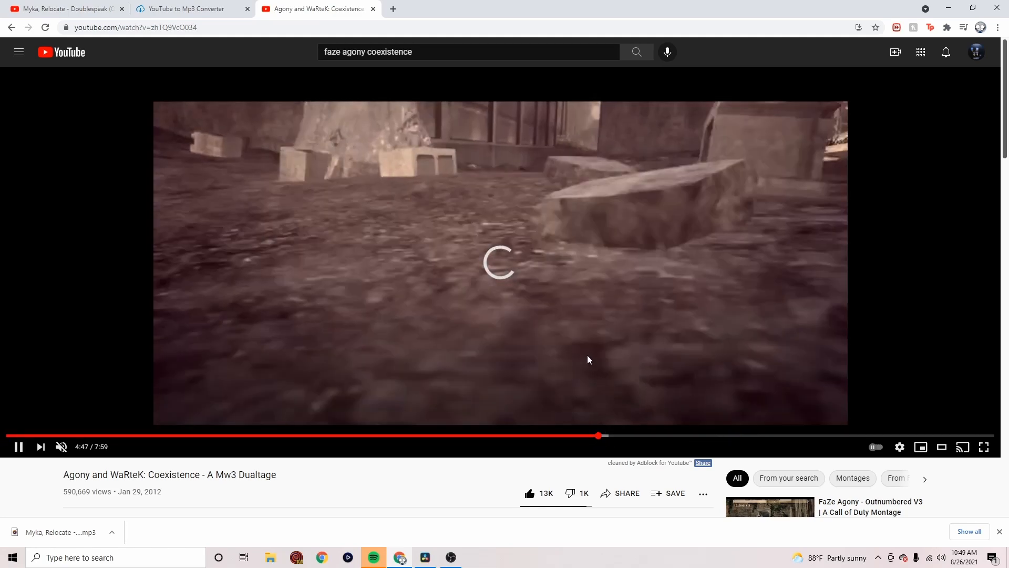
# Play the montage in short bursts from 4:47 to 4:48 to examine how the gun movement leads into the scoped view
pyautogui.click(596, 344)
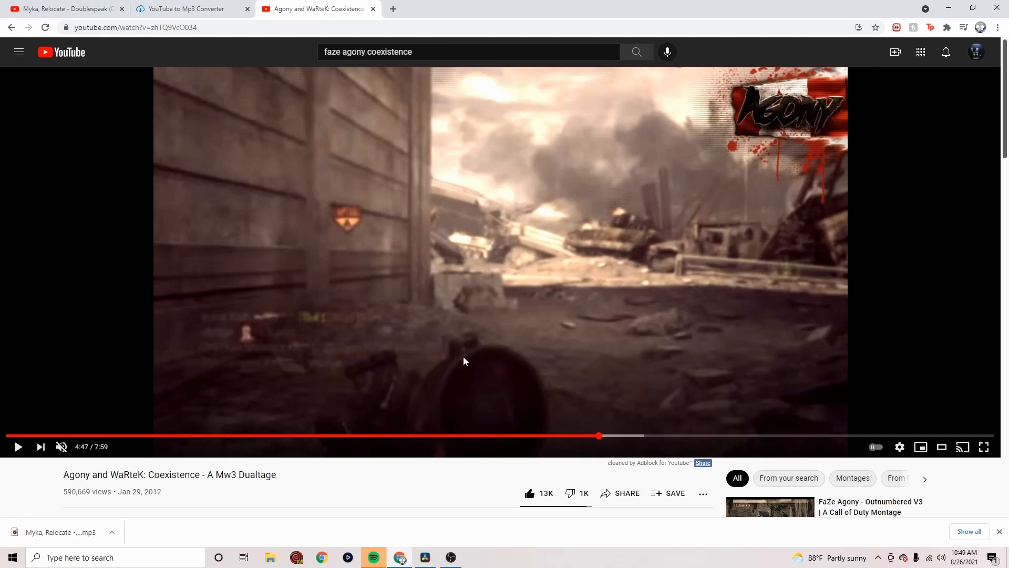
pyautogui.click(500, 342)
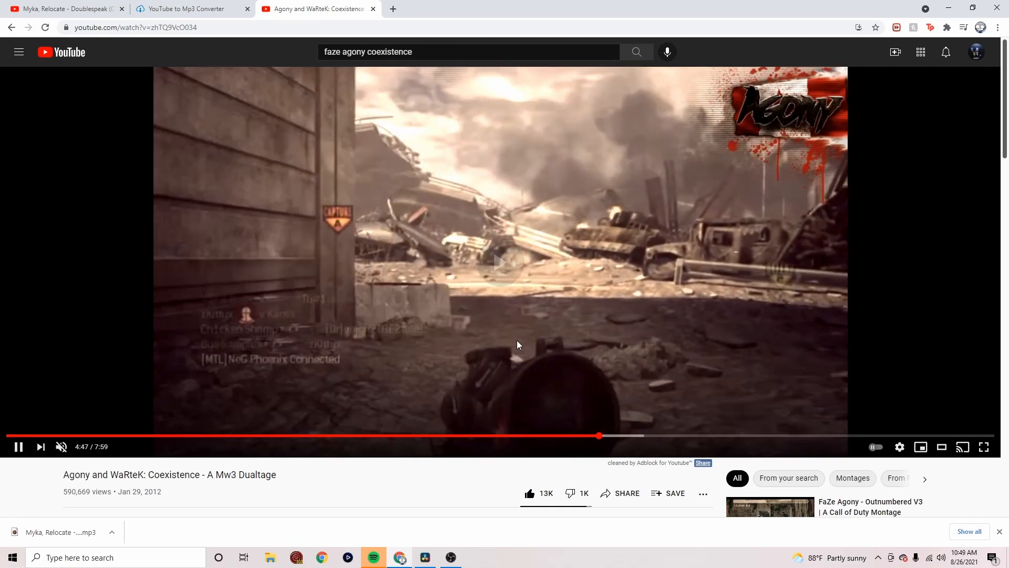
pyautogui.click(518, 338)
pyautogui.click(518, 336)
pyautogui.click(518, 336)
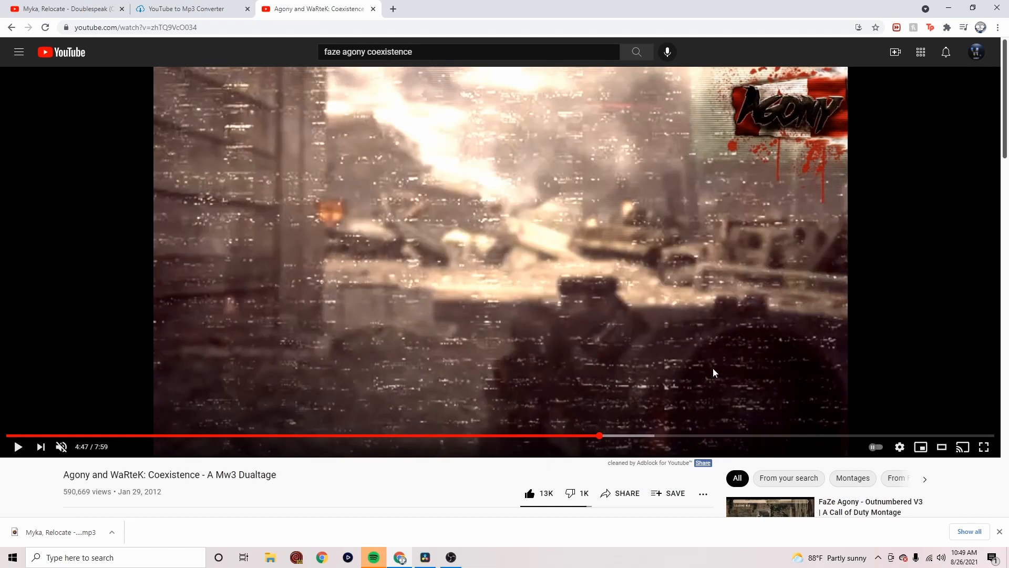
pyautogui.click(475, 368)
pyautogui.click(476, 366)
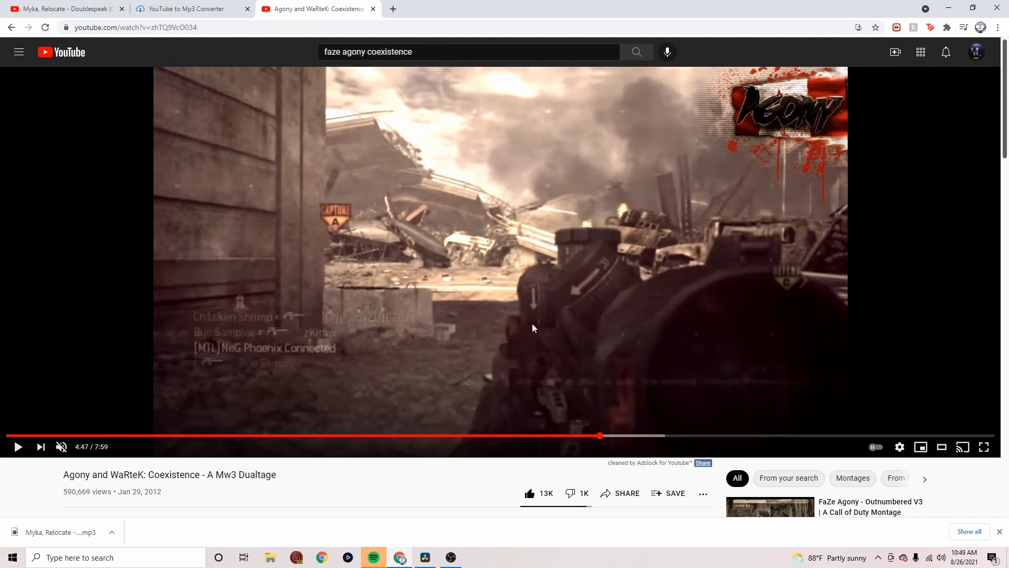
pyautogui.click(494, 325)
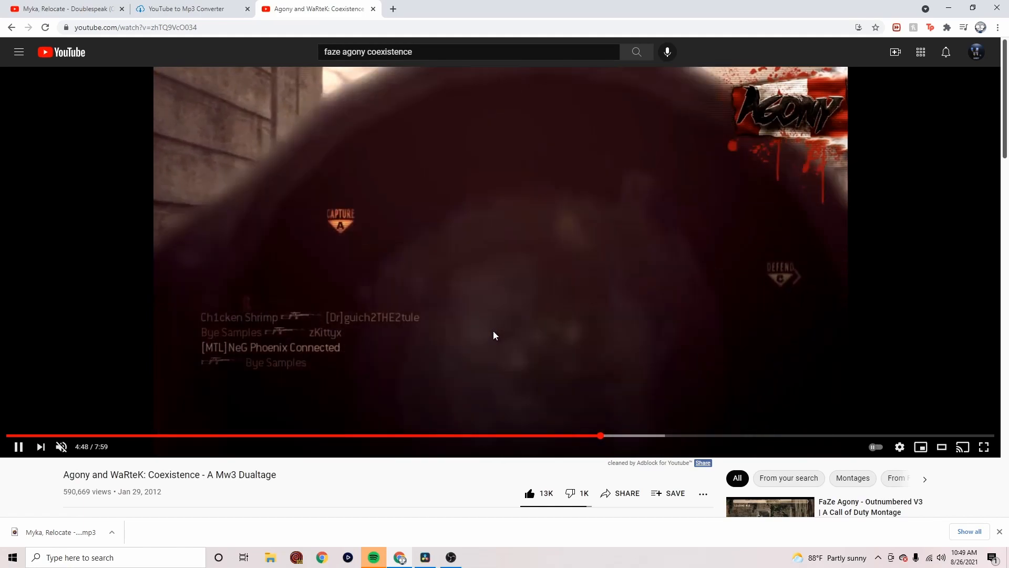
pyautogui.click(491, 336)
pyautogui.click(182, 332)
pyautogui.click(168, 320)
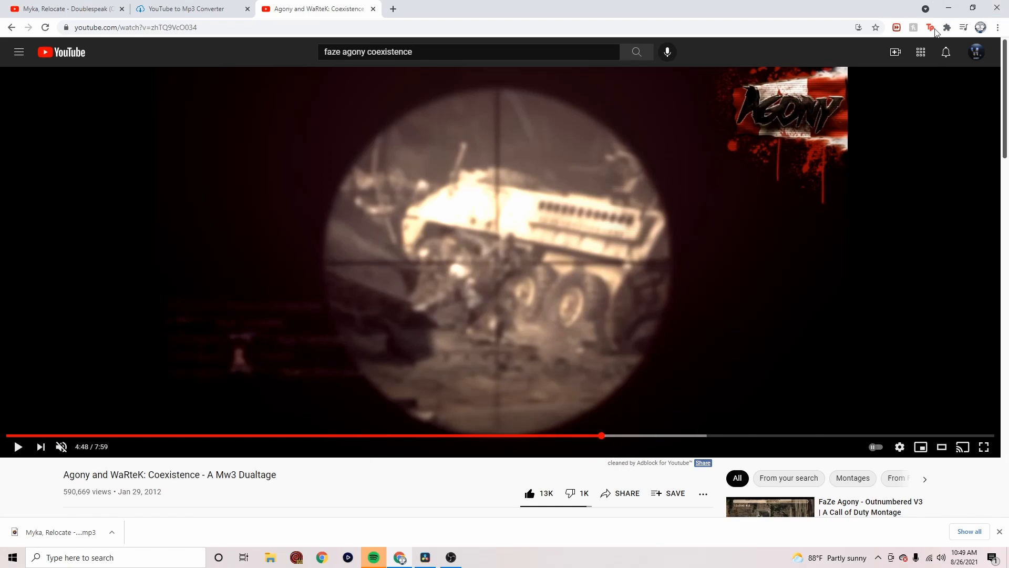
# Switch back to DaVinci Resolve and play the timeline through the cut between the two gameplay clips
pyautogui.click(949, 7)
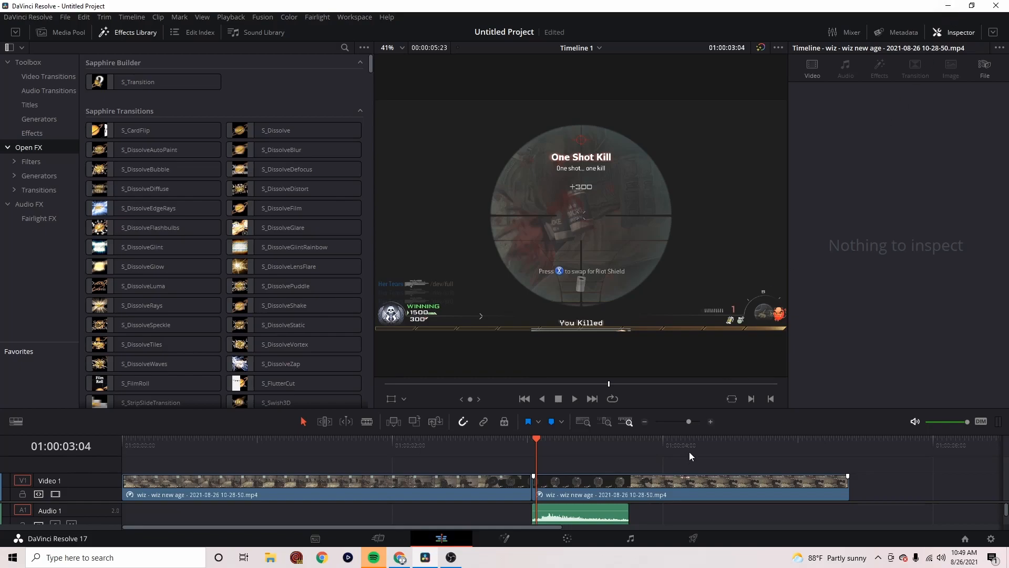
pyautogui.click(446, 446)
pyautogui.press('space')
pyautogui.press('space')
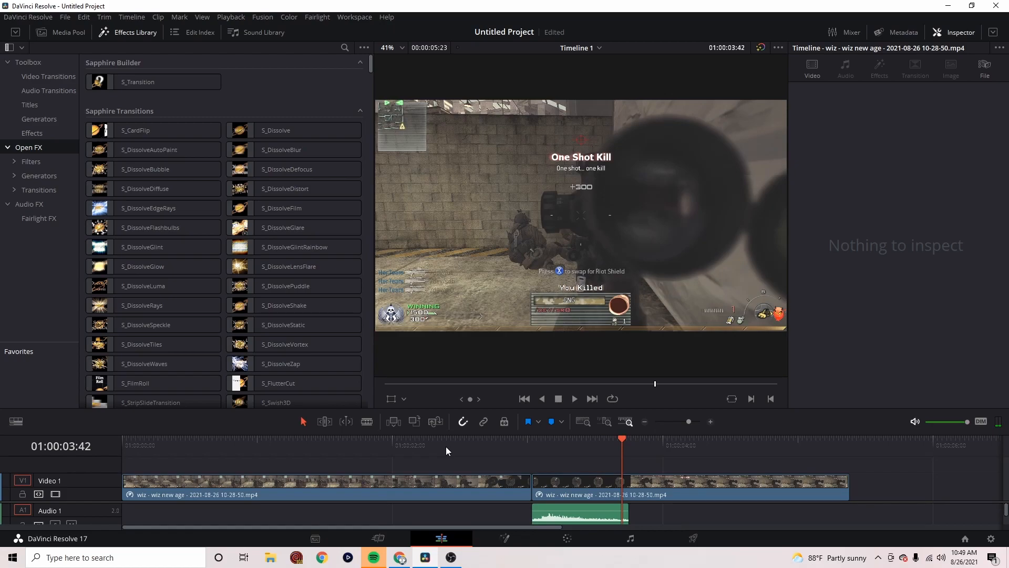
pyautogui.moveTo(525, 441); pyautogui.dragTo(487, 449)
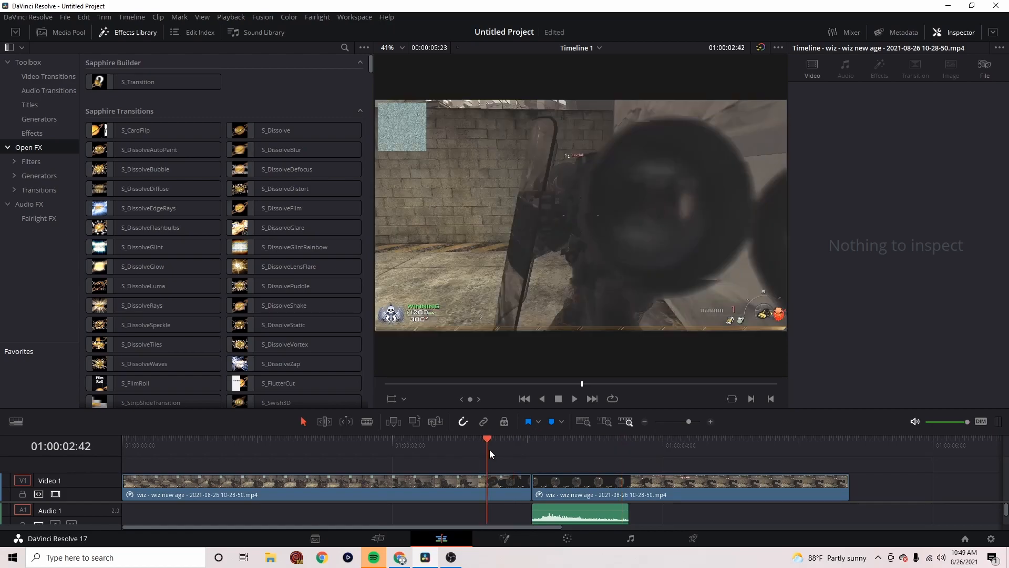
pyautogui.press('space')
pyautogui.press('space')
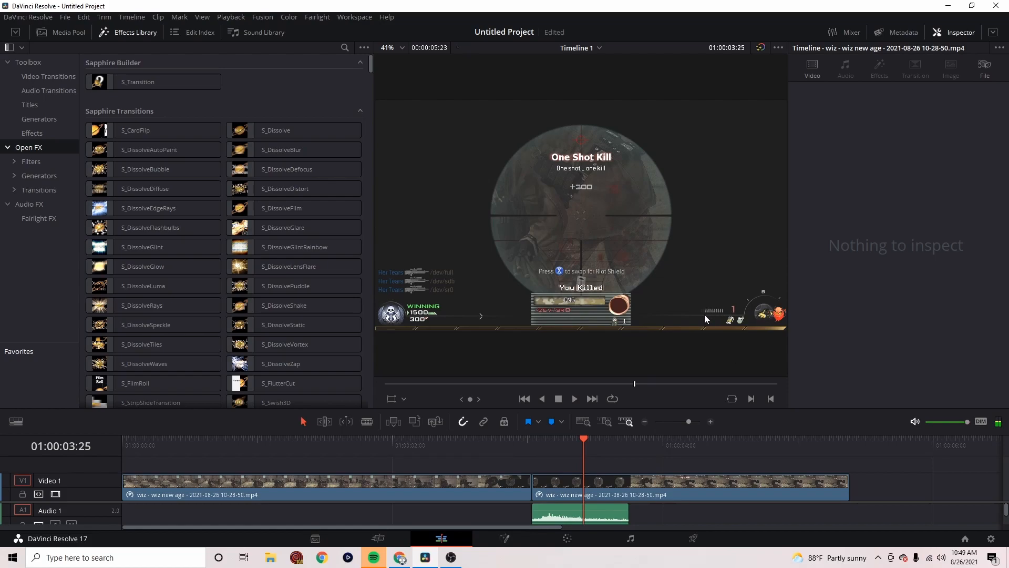
# Replay the scoped kill from just before the cut to check how the shot flows into the second clip
pyautogui.moveTo(517, 453); pyautogui.dragTo(526, 453)
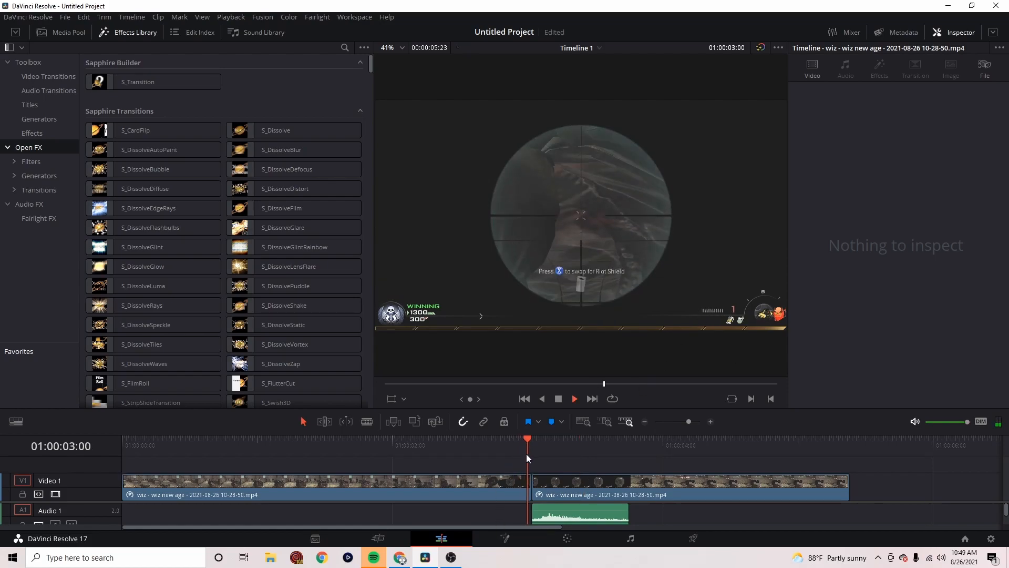
pyautogui.press('space')
pyautogui.press('space')
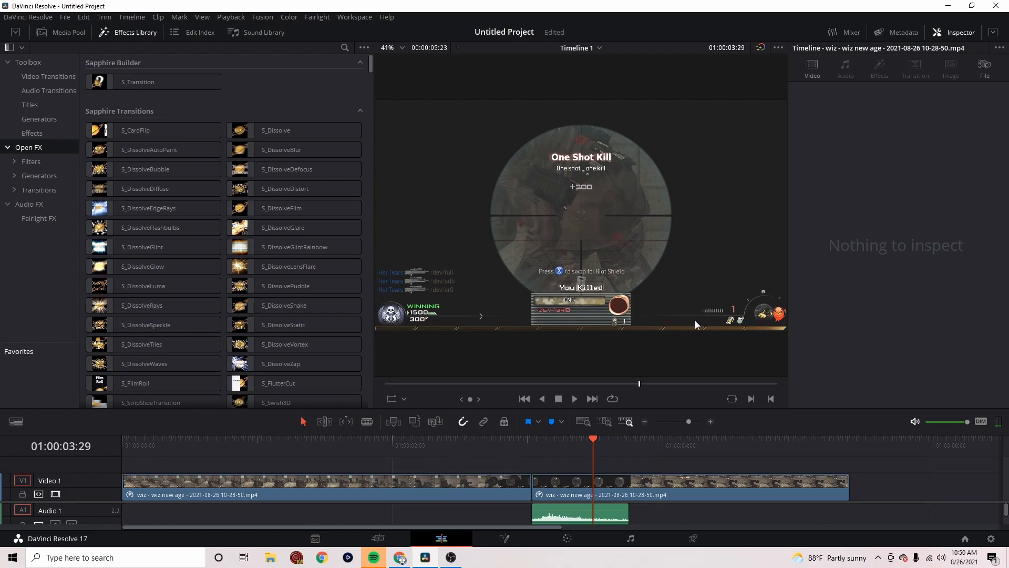
pyautogui.click(471, 454)
pyautogui.press('space')
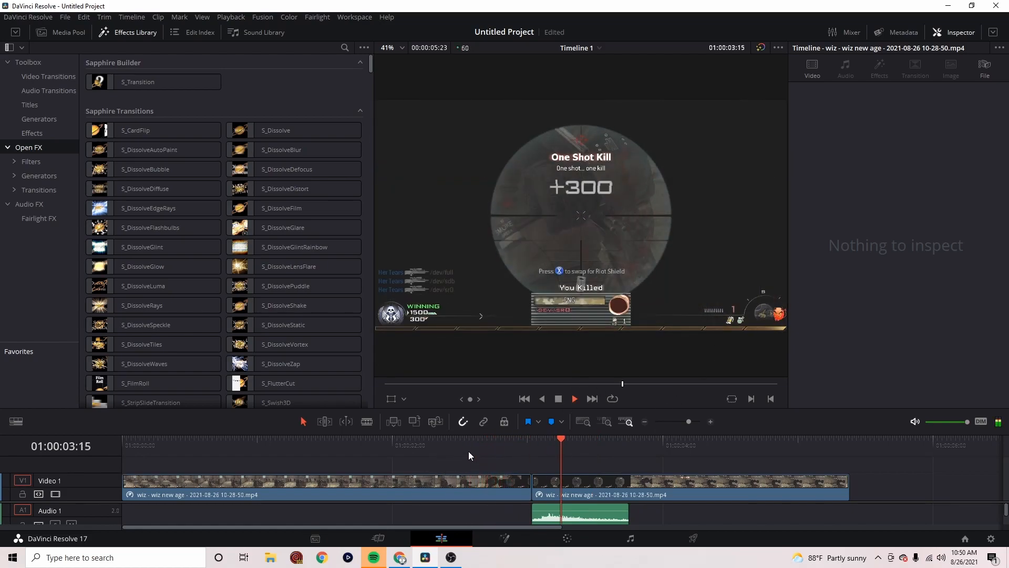
pyautogui.press('space')
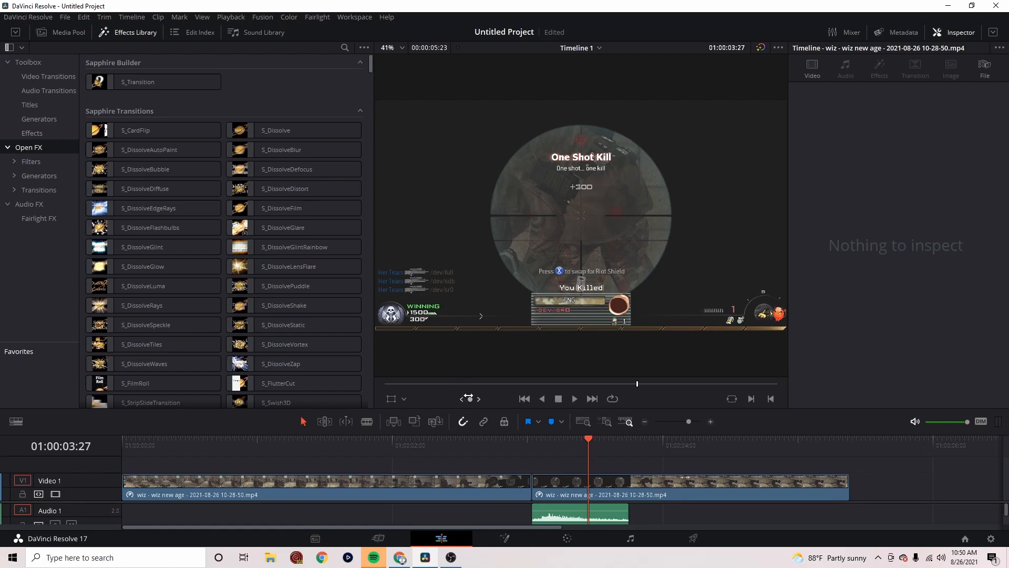
pyautogui.press('space')
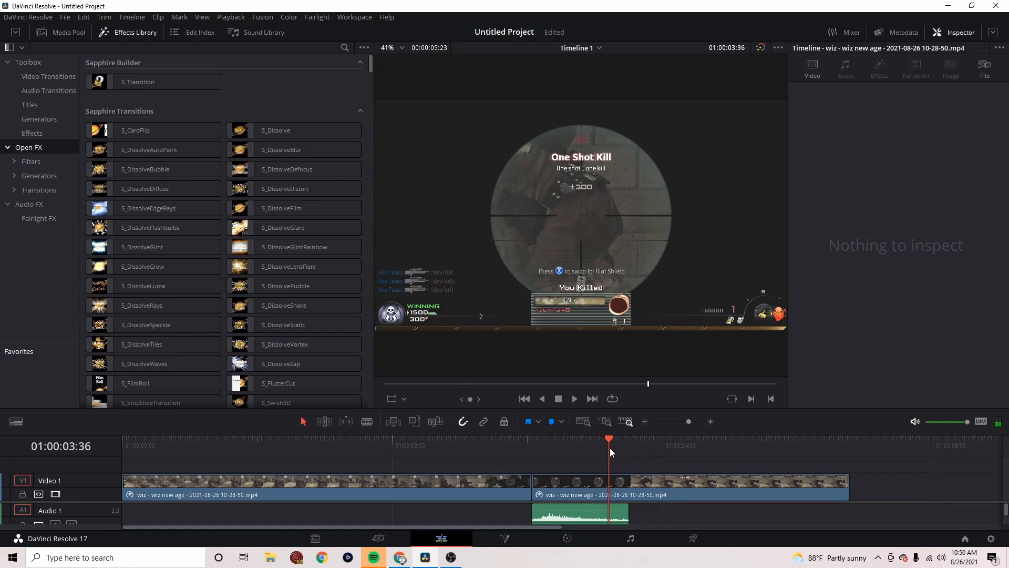
# Split the second gameplay clip at 01:00:04:22, delete the remainder, and return the playhead to the scope-in frames at 01:00:02:46
pyautogui.hotkey('ctrl', 'b')
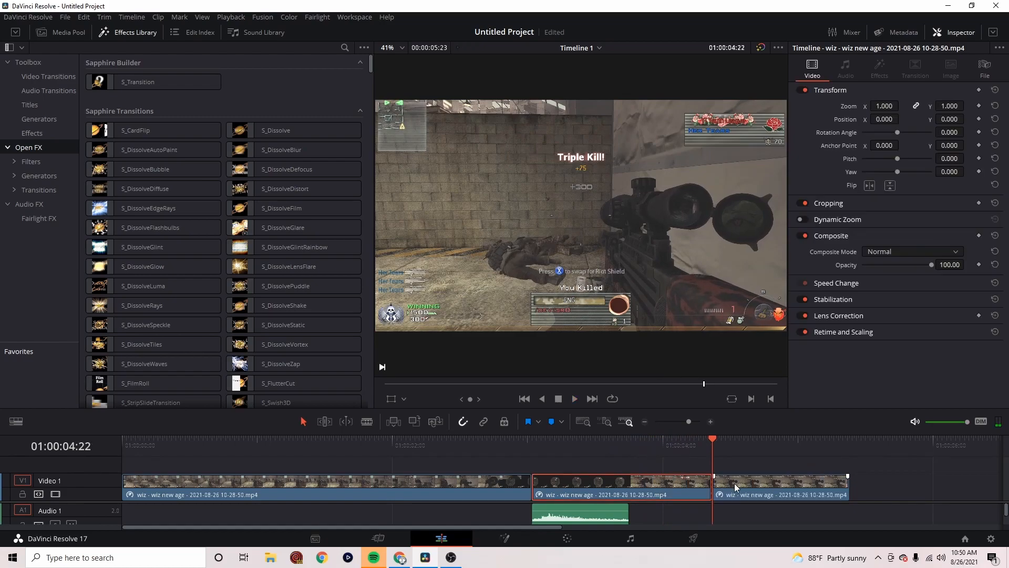
pyautogui.click(734, 483)
pyautogui.press('Delete')
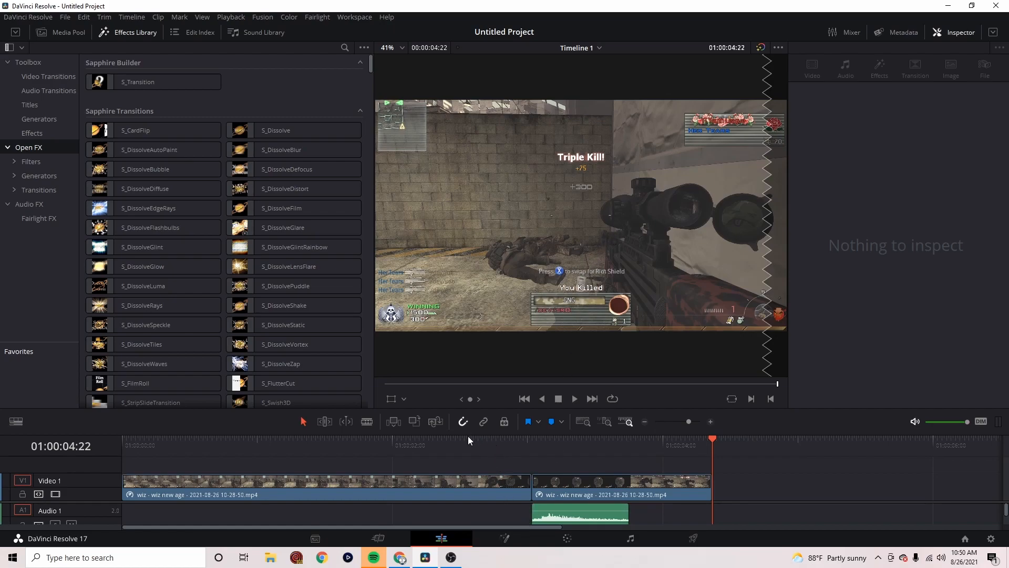
pyautogui.click(513, 444)
pyautogui.moveTo(512, 444); pyautogui.dragTo(492, 445)
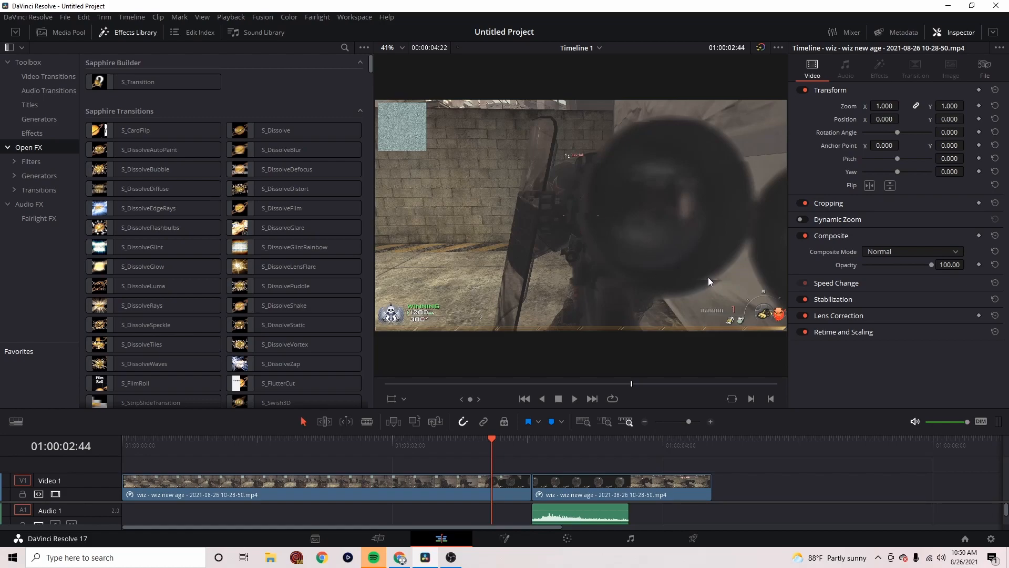
pyautogui.moveTo(491, 443); pyautogui.dragTo(497, 440)
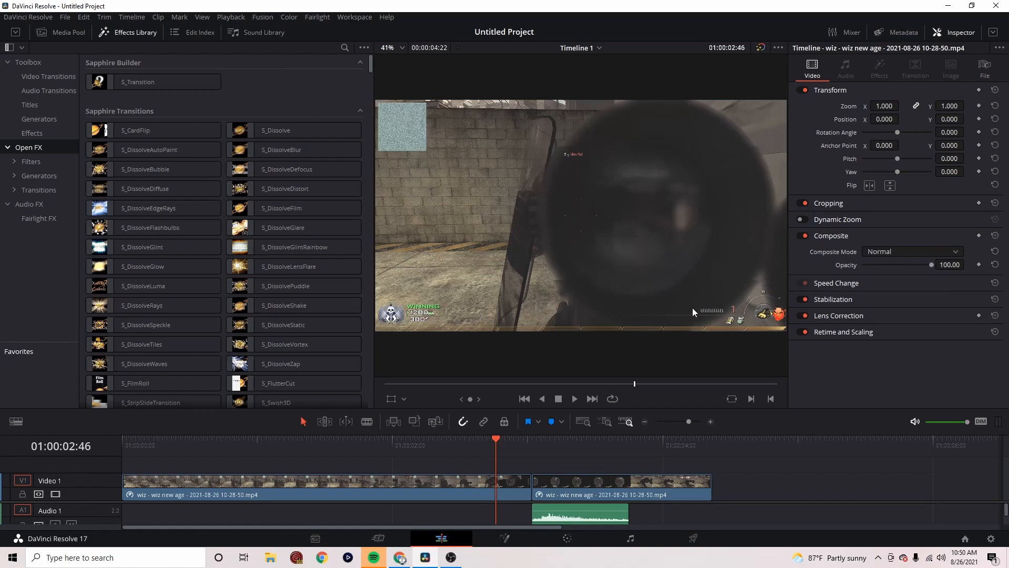
# Bring the Myka, Relocate - Doublespeak song onto the timeline's audio, beyond the end of the gameplay clips
pyautogui.scroll(-1, 481, 499)
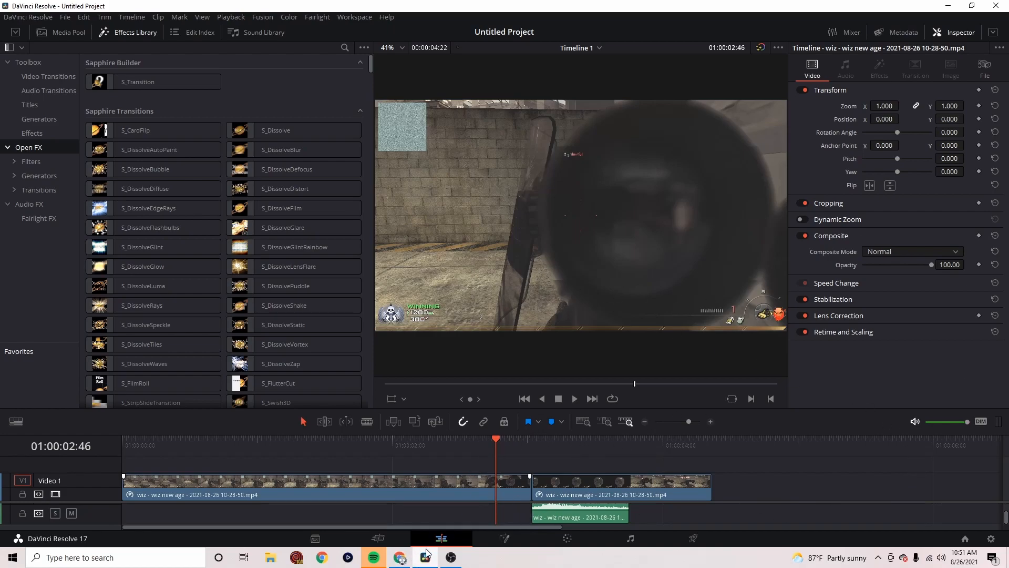
pyautogui.click(399, 557)
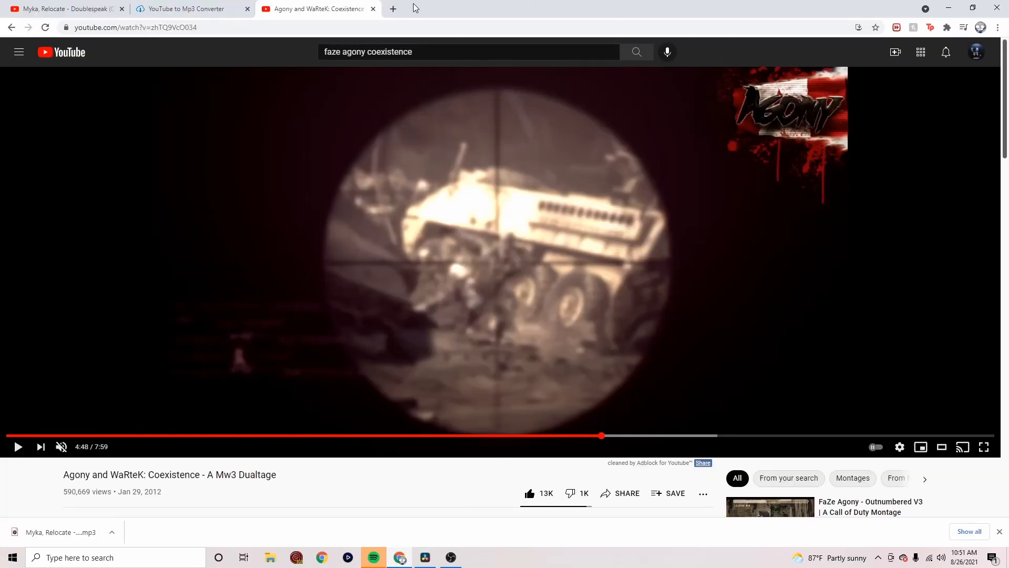
pyautogui.click(144, 8)
pyautogui.click(948, 8)
pyautogui.moveTo(1008, 532); pyautogui.dragTo(606, 512)
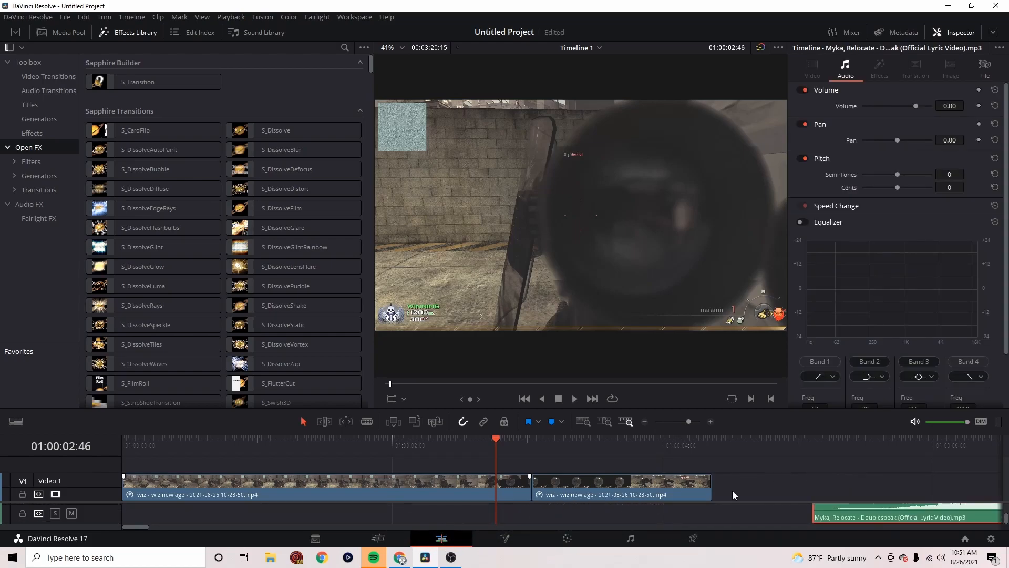
pyautogui.hotkey('ctrl', 'z')
pyautogui.moveTo(854, 518); pyautogui.dragTo(220, 516)
pyautogui.moveTo(855, 520); pyautogui.dragTo(163, 520)
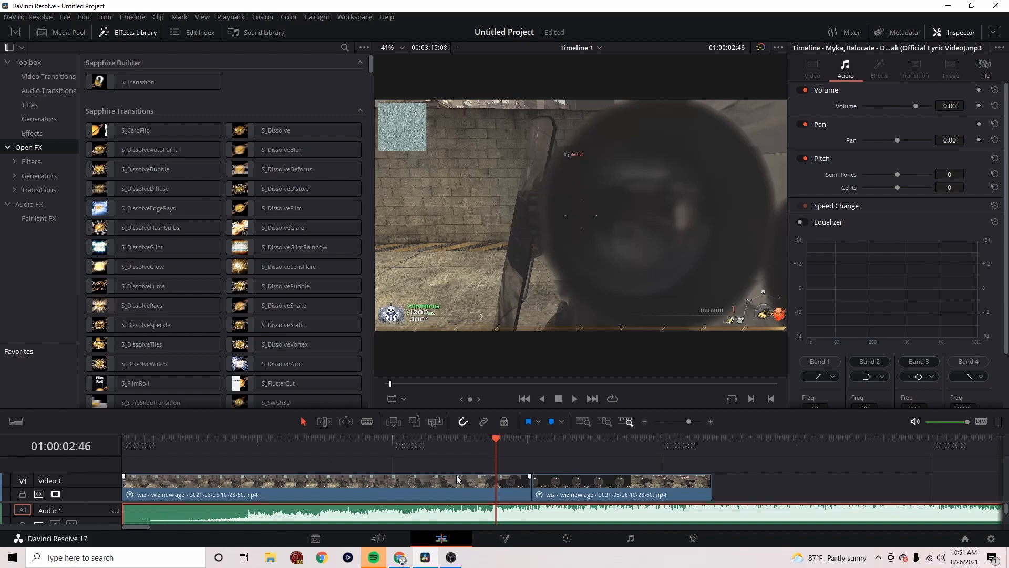
pyautogui.hotkey('ctrl', 'z')
# Move the Doublespeak song to the start of the timeline on Audio 2, below the shot audio
pyautogui.scroll(-4, 786, 515)
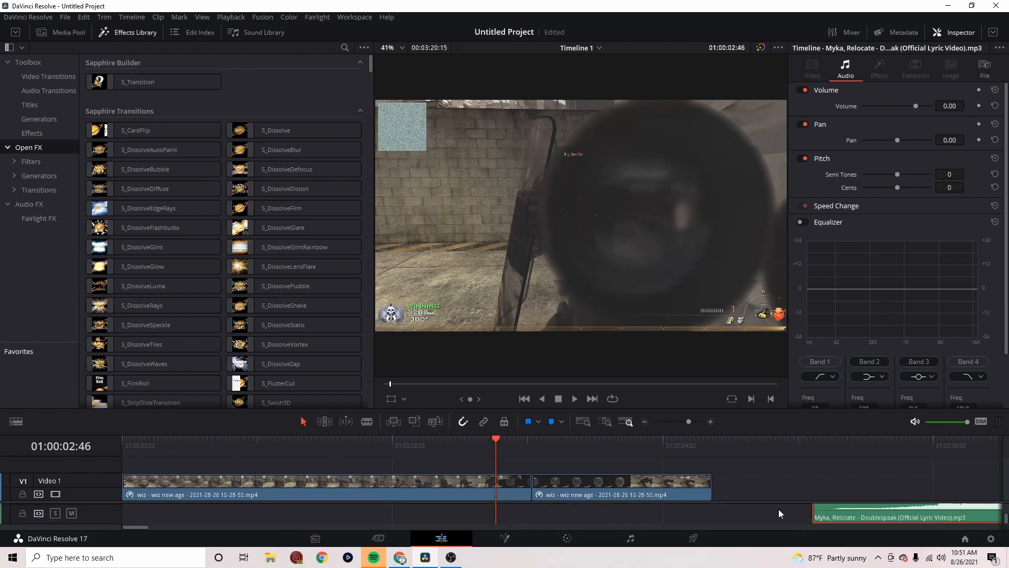
pyautogui.moveTo(833, 516); pyautogui.dragTo(225, 506)
pyautogui.click(559, 494)
pyautogui.scroll(4, 561, 516)
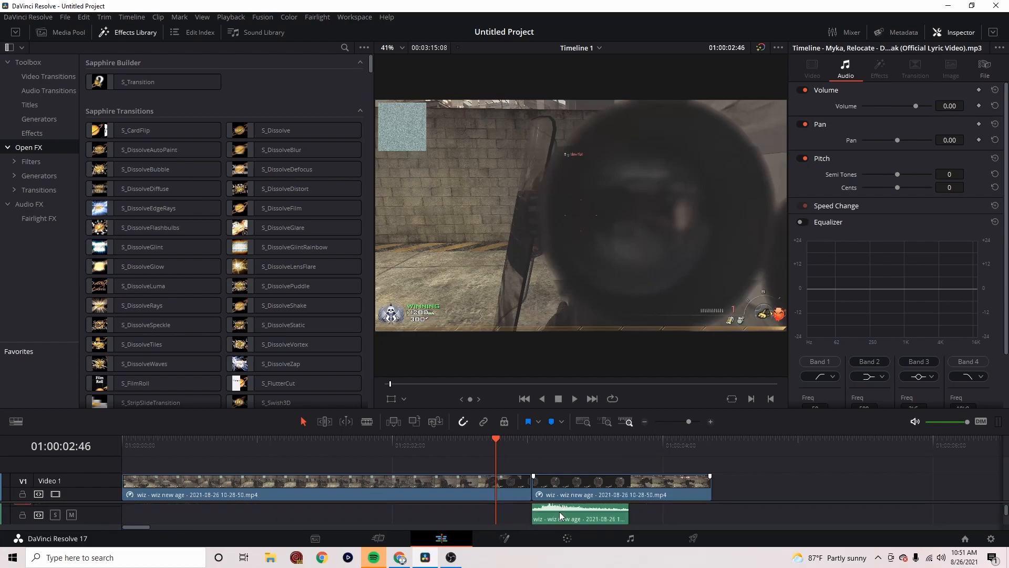
pyautogui.scroll(-1, 559, 516)
# Combine the two gameplay video clips on Video 1 into a compound clip with the default name
pyautogui.click(506, 440)
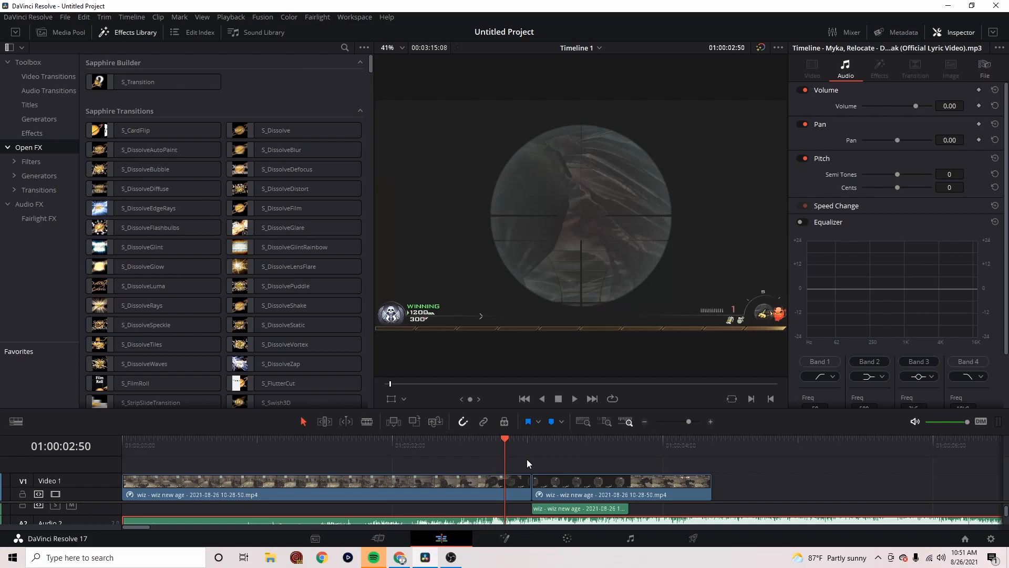
pyautogui.click(515, 489)
pyautogui.keyDown('ctrl'); pyautogui.click(562, 488); pyautogui.keyUp('ctrl')
pyautogui.rightClick(561, 488)
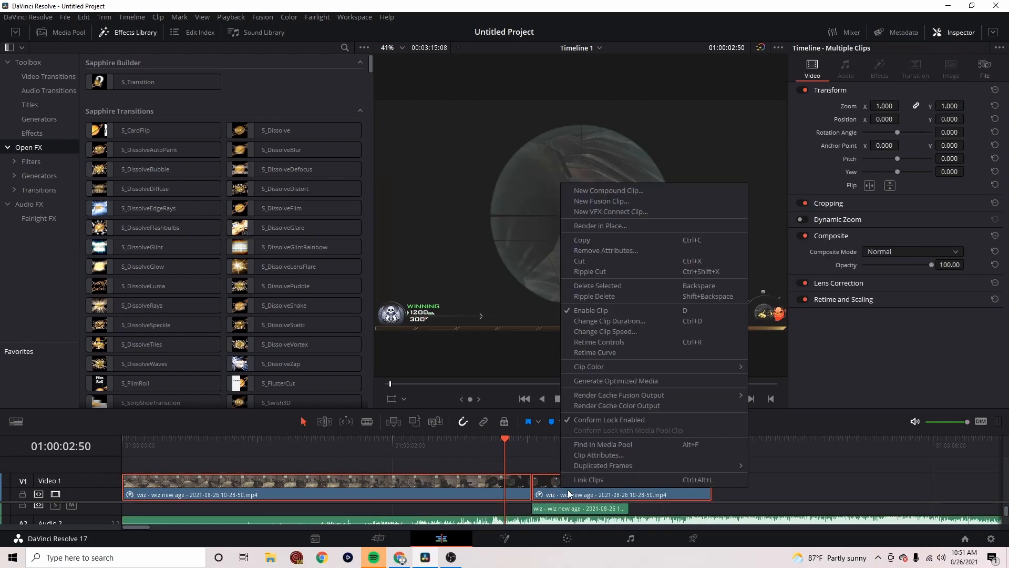
pyautogui.click(664, 190)
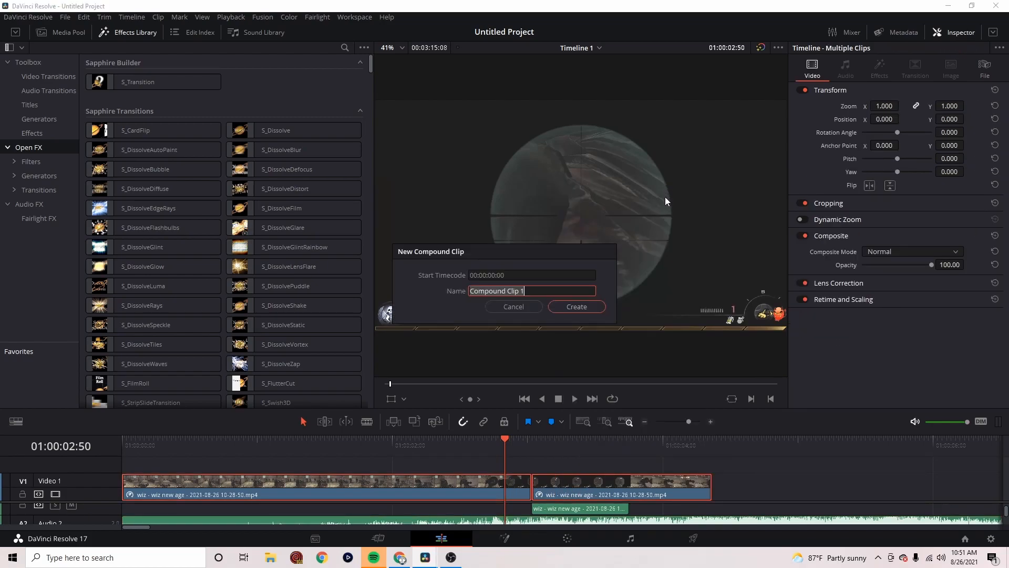
pyautogui.click(555, 307)
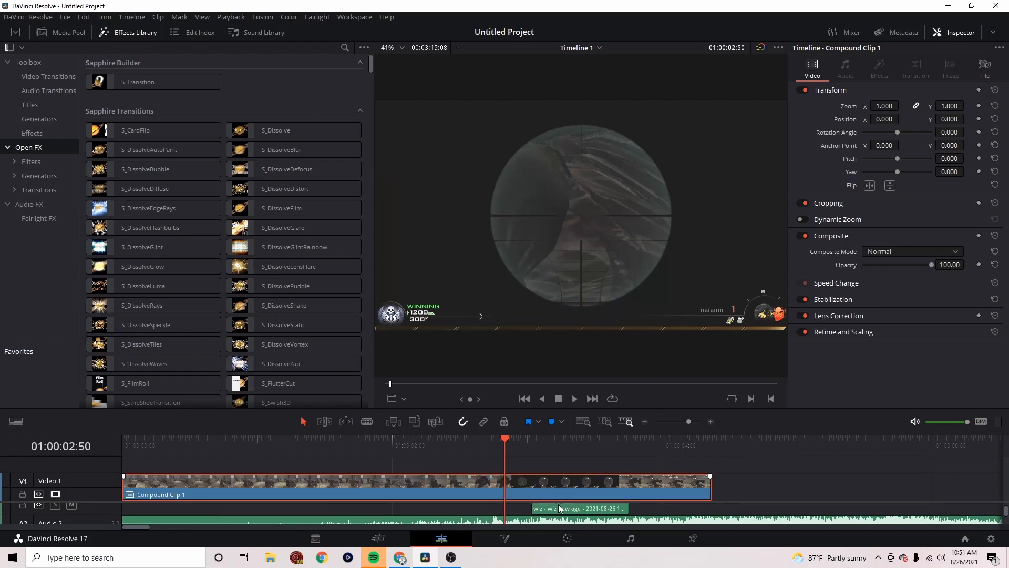
# Play the compound clip with the music around the shot and lower the volume of the song on Audio 2
pyautogui.click(433, 446)
pyautogui.press('space')
pyautogui.press('space')
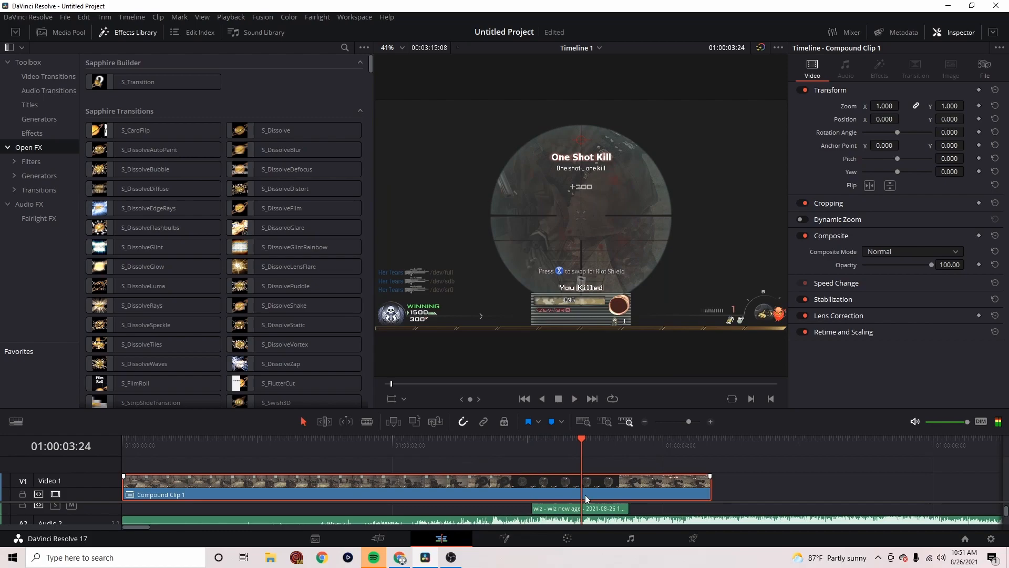
pyautogui.scroll(-1, 657, 510)
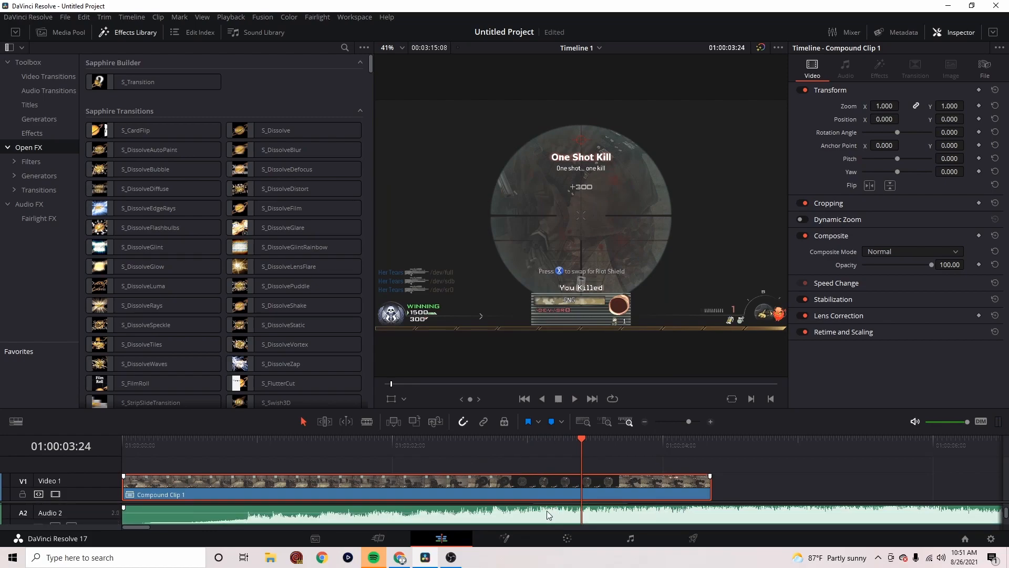
pyautogui.moveTo(560, 512); pyautogui.dragTo(560, 514)
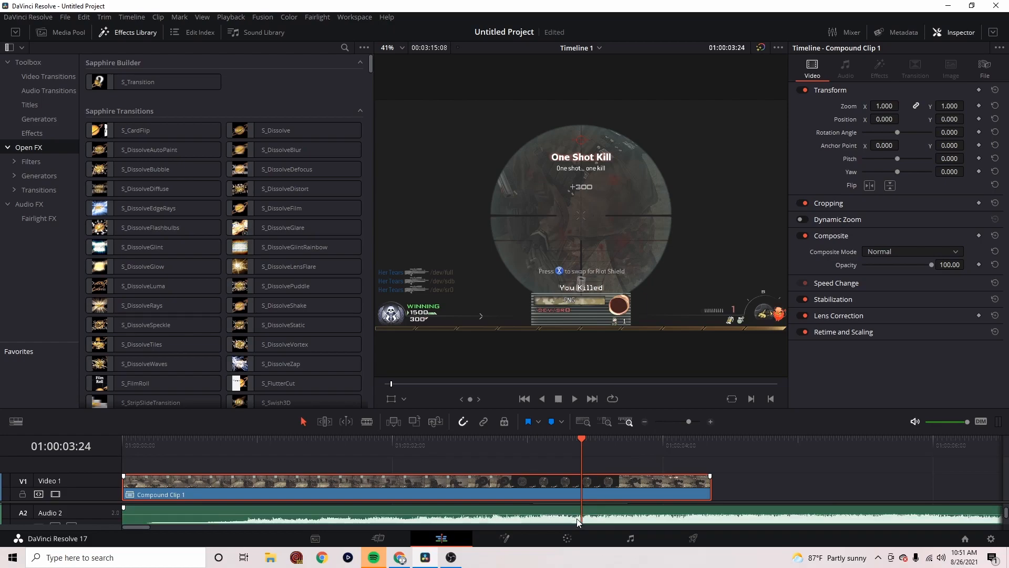
pyautogui.scroll(1, 542, 502)
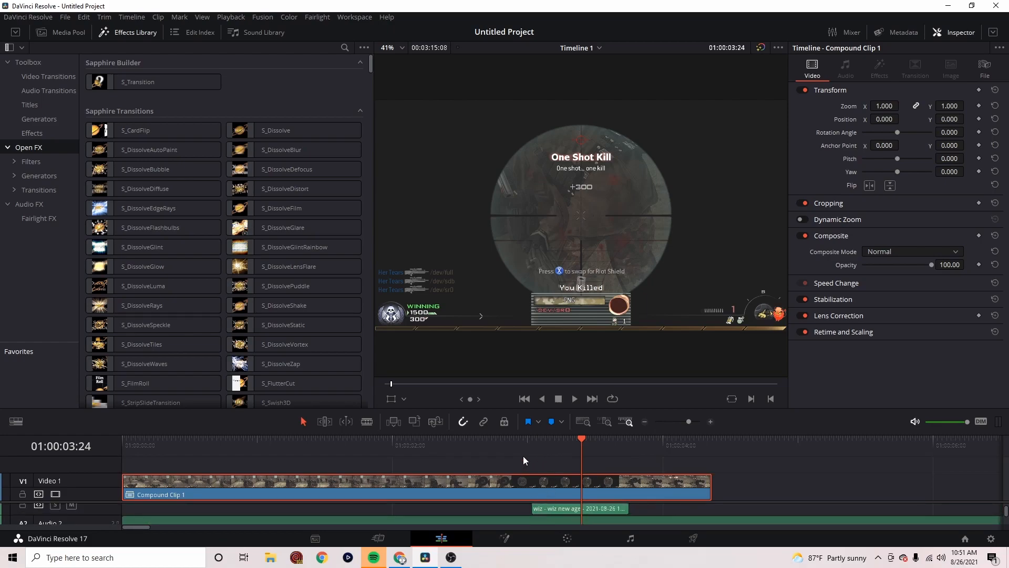
# Find the Magic Bullet Looks effect in the effects library and apply it to the compound clip on Video 1
pyautogui.click(505, 446)
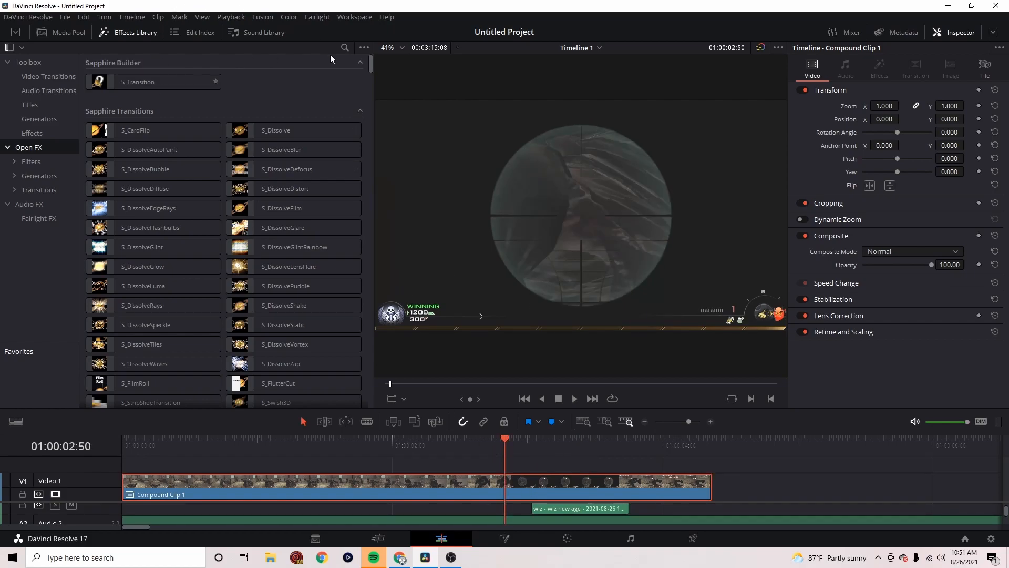
pyautogui.click(343, 48)
pyautogui.write('looks')
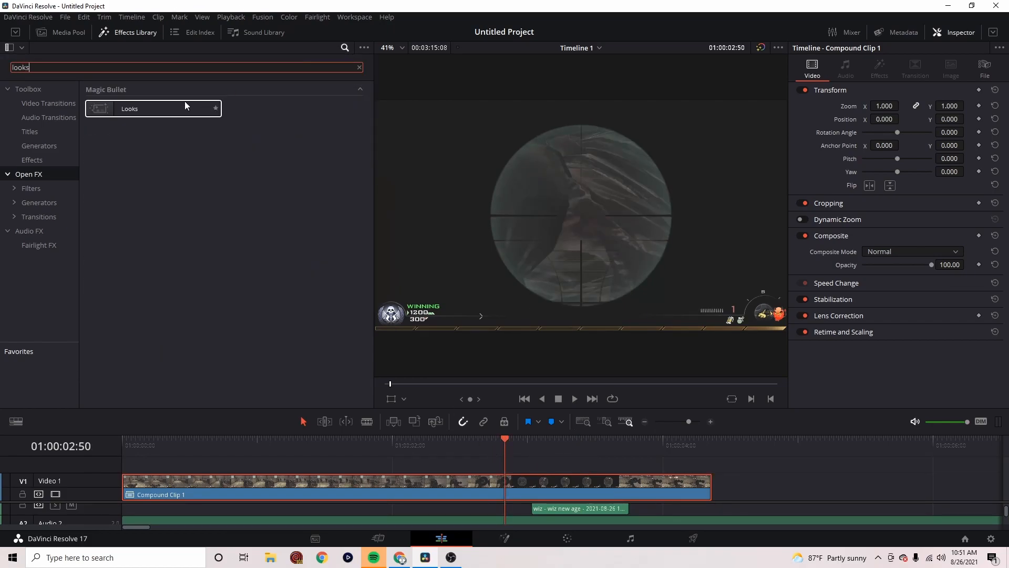
pyautogui.moveTo(184, 105); pyautogui.dragTo(449, 480)
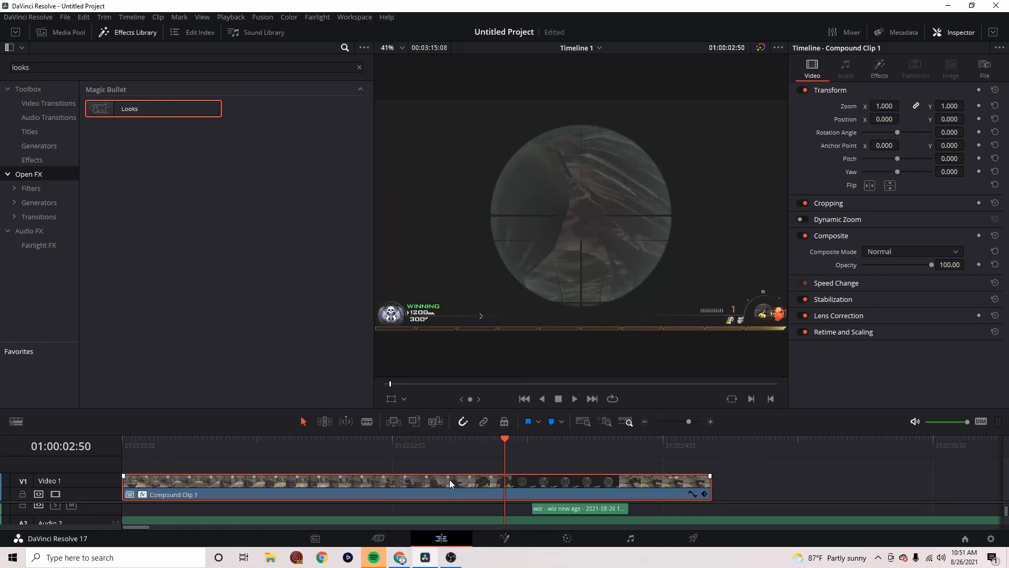
# Edit the clip's look with the Mercy Blue custom preset and shift its Spot Exposure centre toward the figure with the shield
pyautogui.click(425, 442)
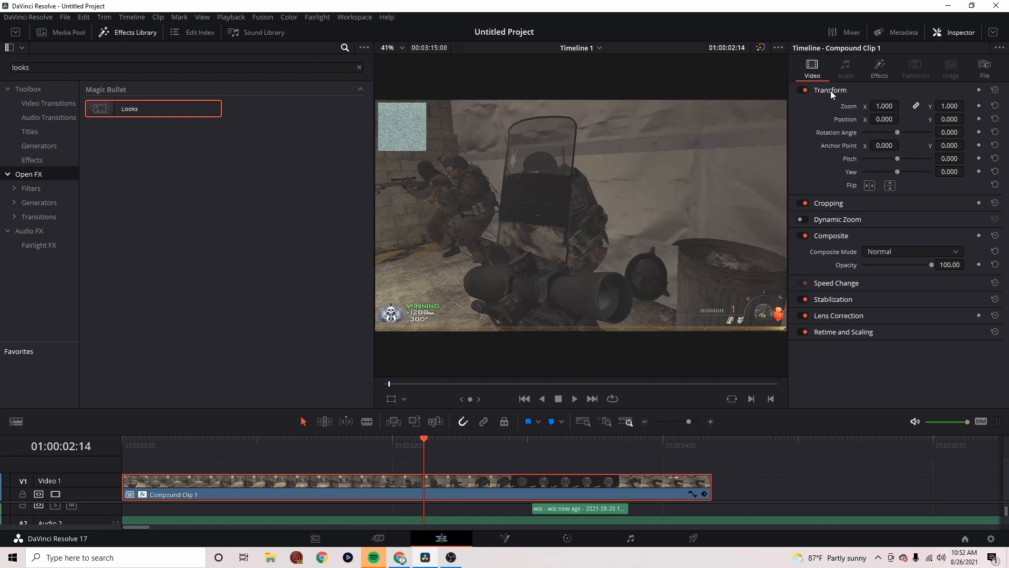
pyautogui.click(881, 67)
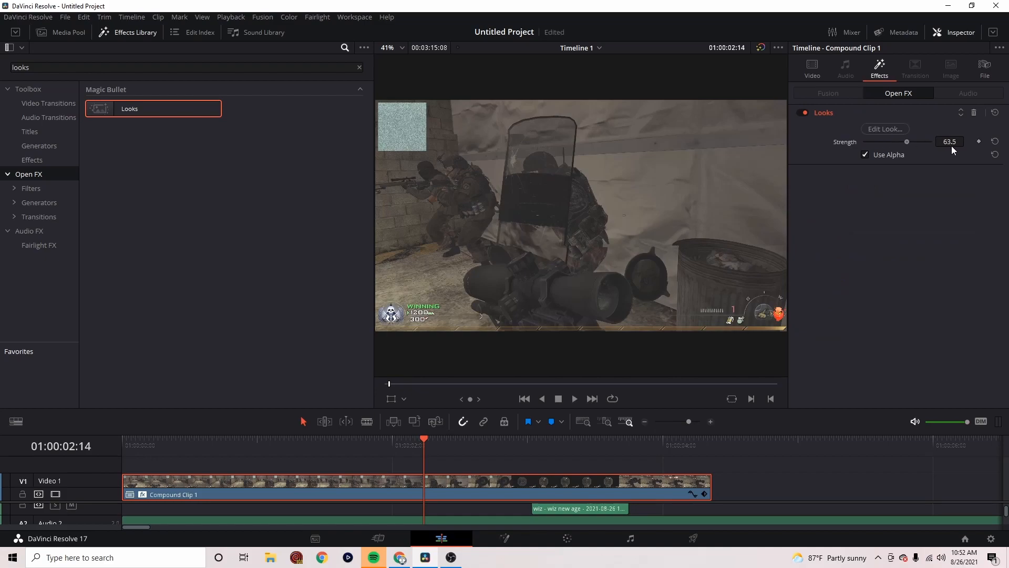
pyautogui.click(868, 129)
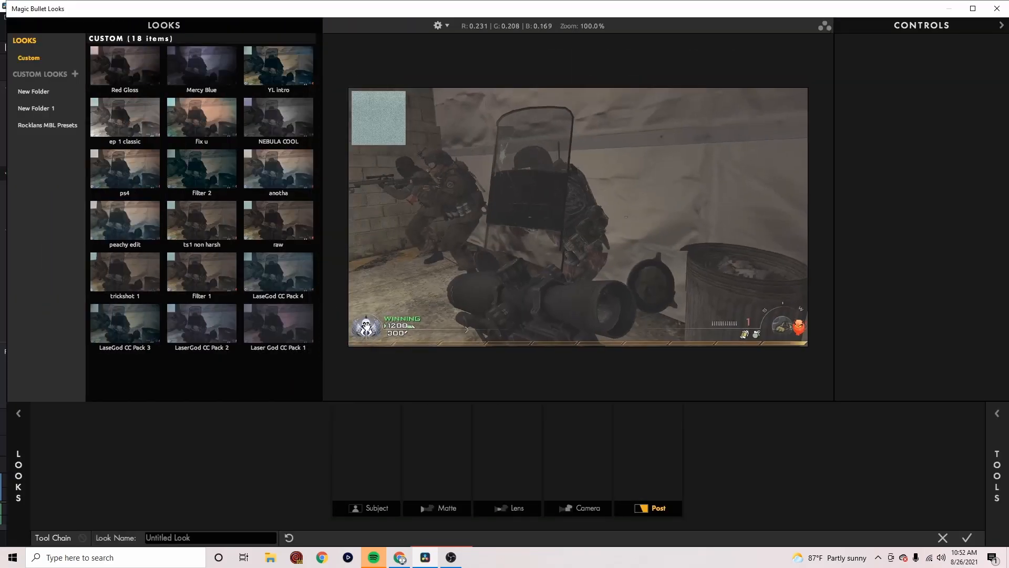
pyautogui.click(196, 69)
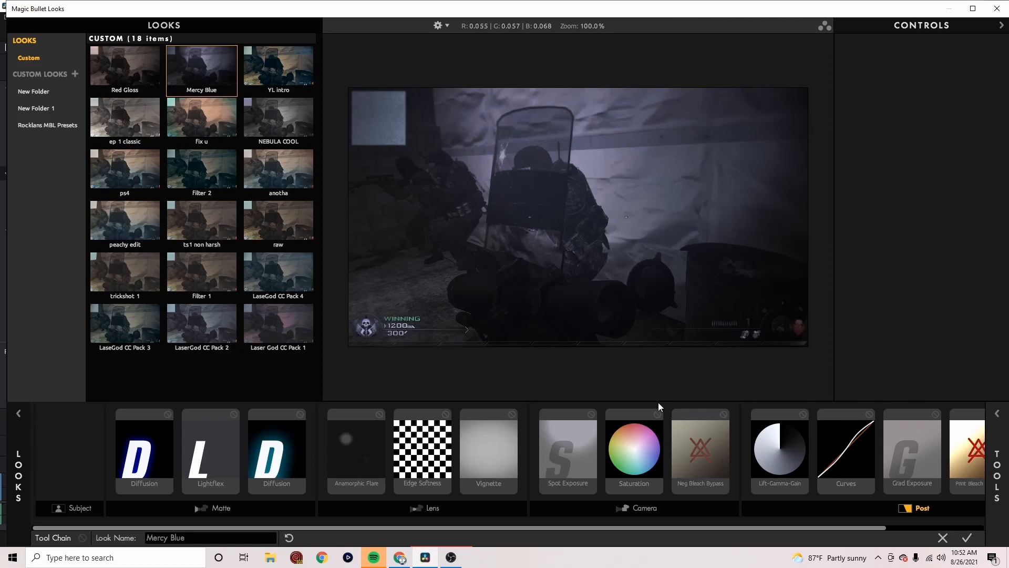
pyautogui.click(593, 423)
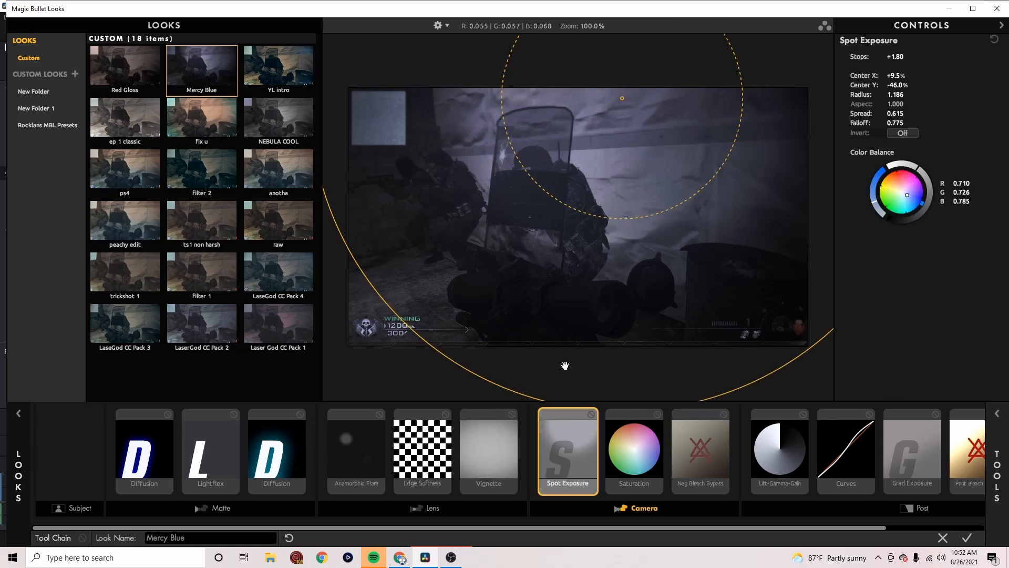
pyautogui.moveTo(617, 126); pyautogui.dragTo(572, 104)
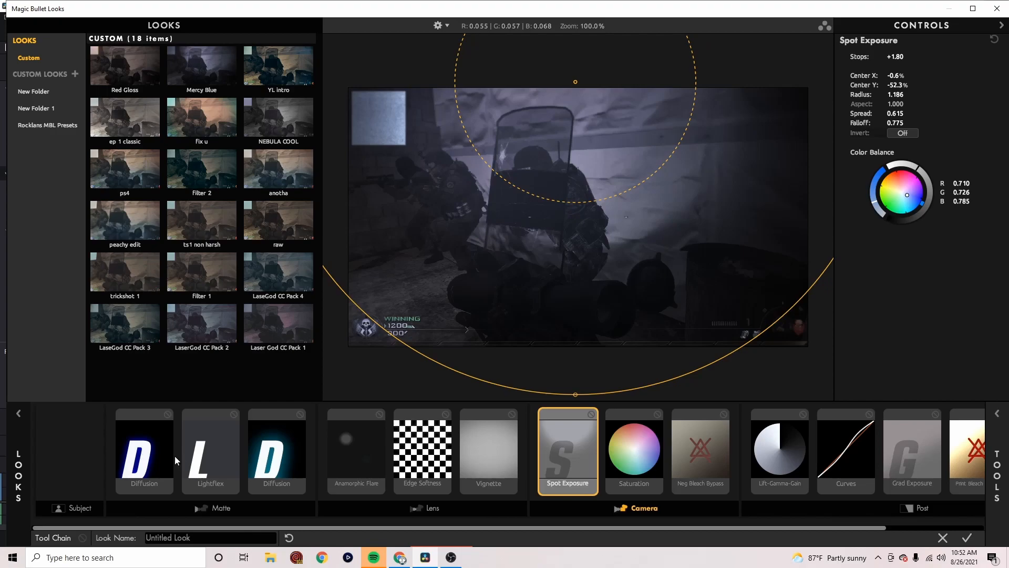
# Add the Pop tool to the look's Subject stage at 70% and apply the finished look to the clip
pyautogui.click(74, 443)
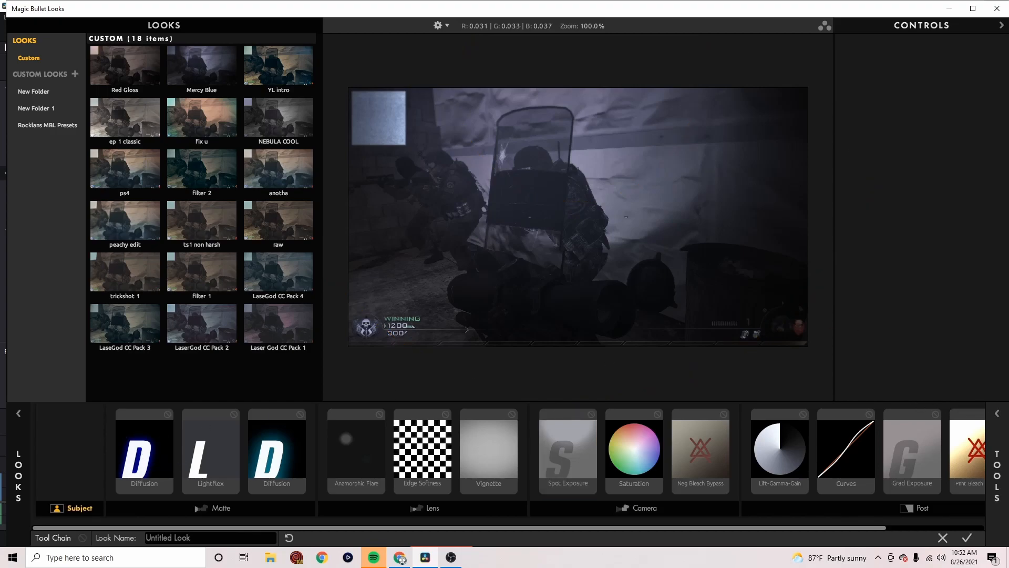
pyautogui.click(997, 476)
pyautogui.moveTo(909, 263); pyautogui.dragTo(95, 483)
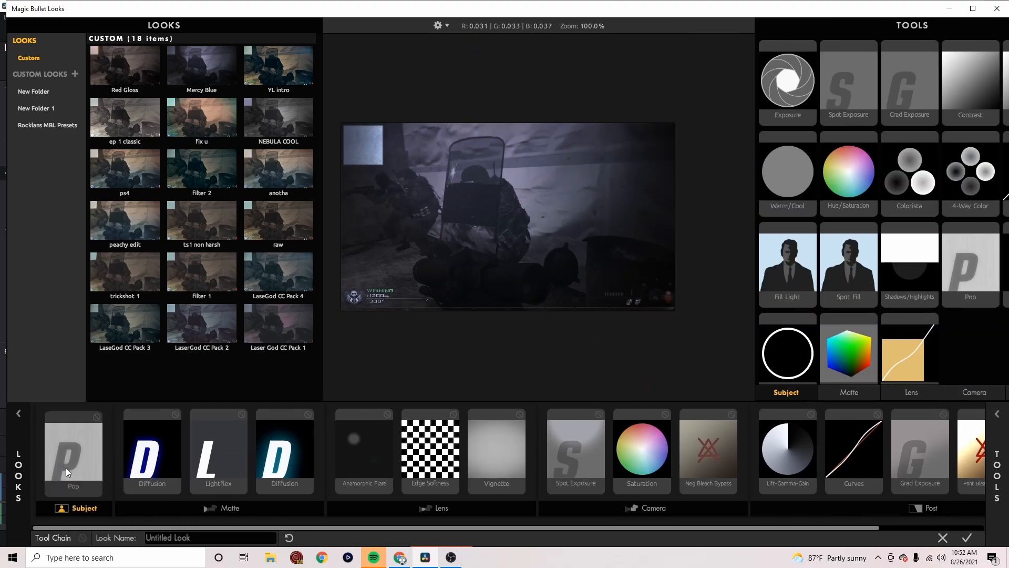
pyautogui.click(875, 56)
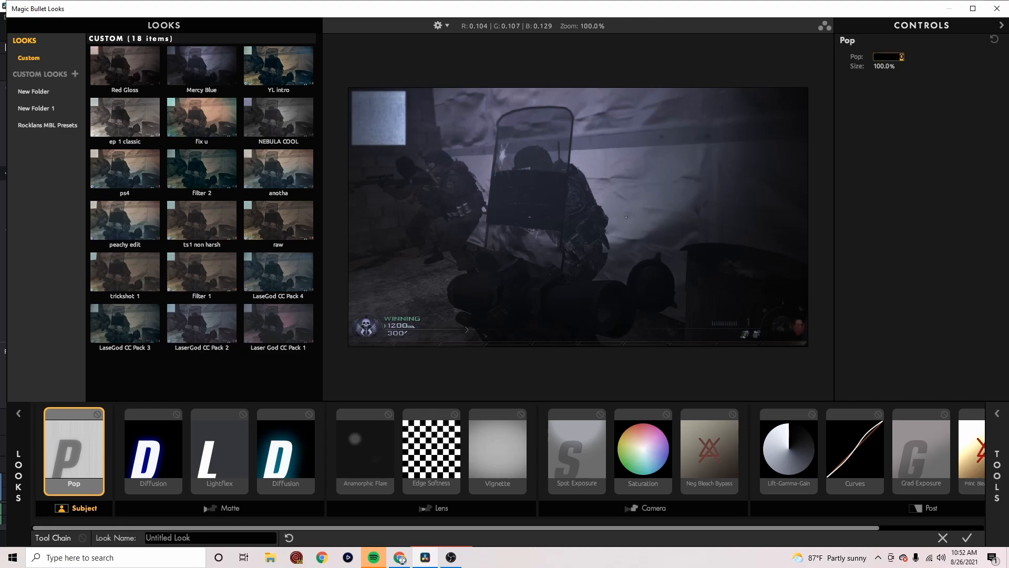
pyautogui.write('70')
pyautogui.press('Return')
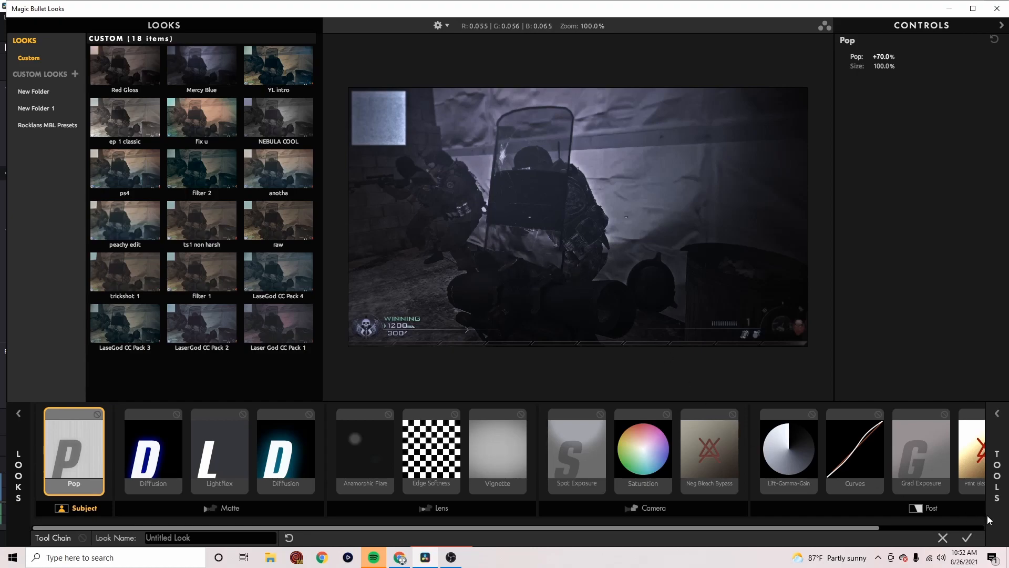
pyautogui.click(968, 537)
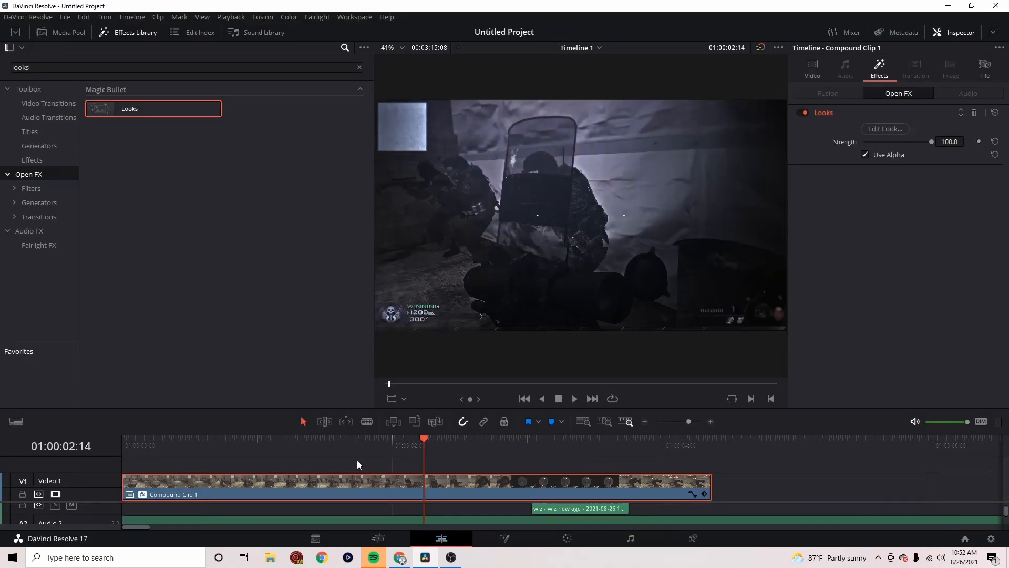
# Change the Timeline Proxy Mode setting for playback
pyautogui.click(231, 17)
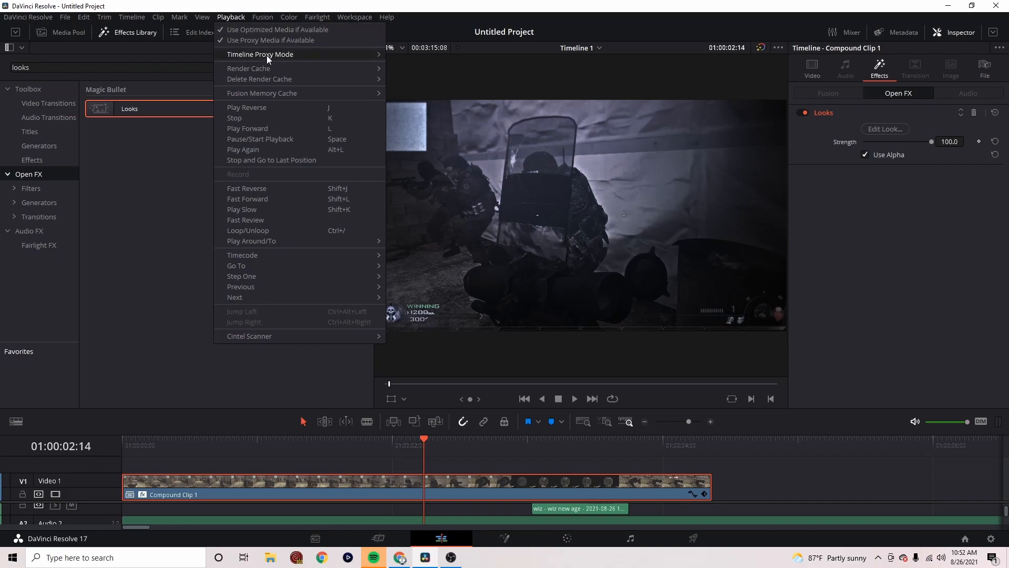
pyautogui.moveTo(280, 55)
pyautogui.click(421, 78)
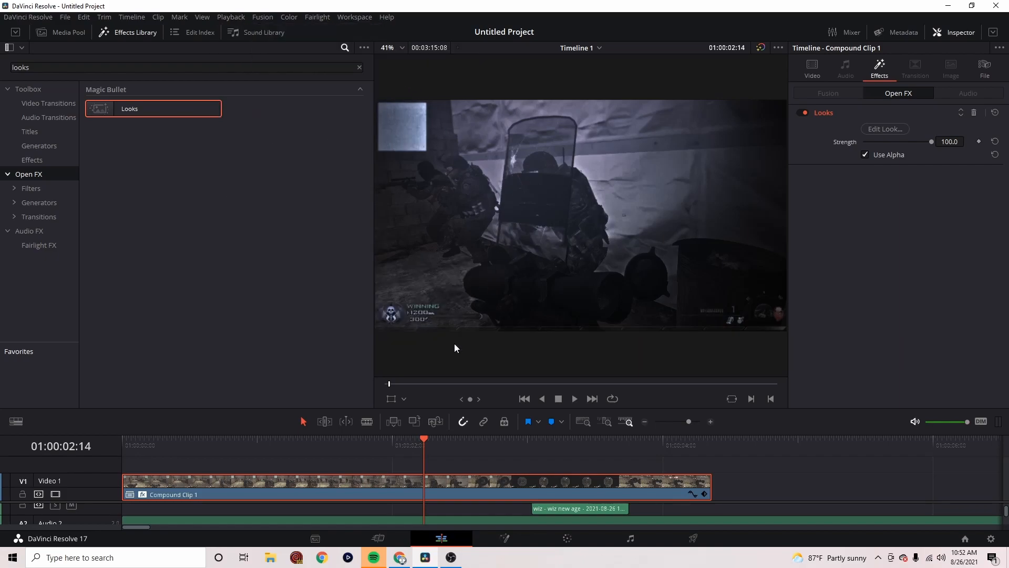
# Locate the beat change in the Doublespeak song beyond the gameplay clip and mark it on the song at about 01:00:06:44
pyautogui.scroll(-2, 495, 521)
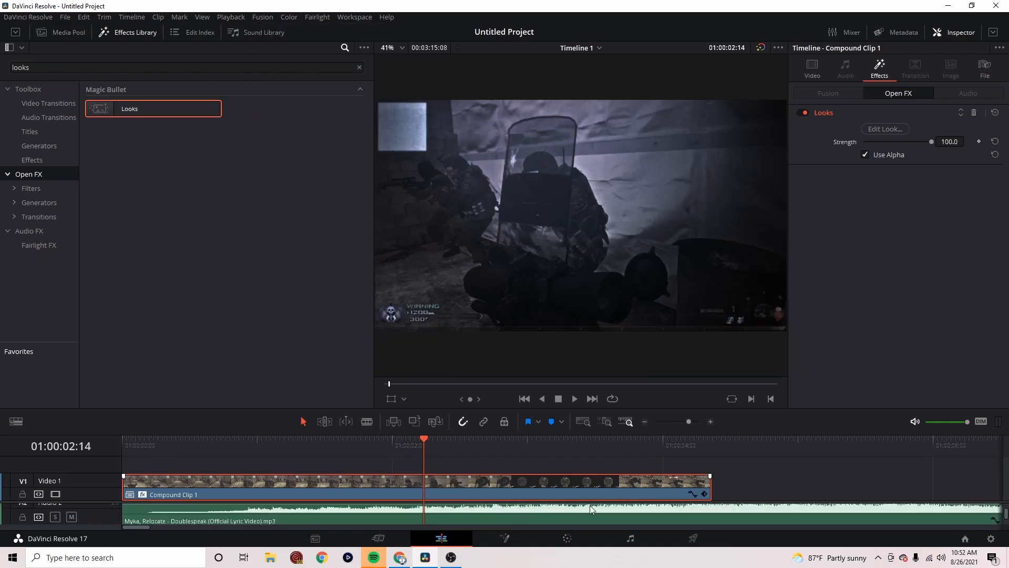
pyautogui.scroll(2, 684, 508)
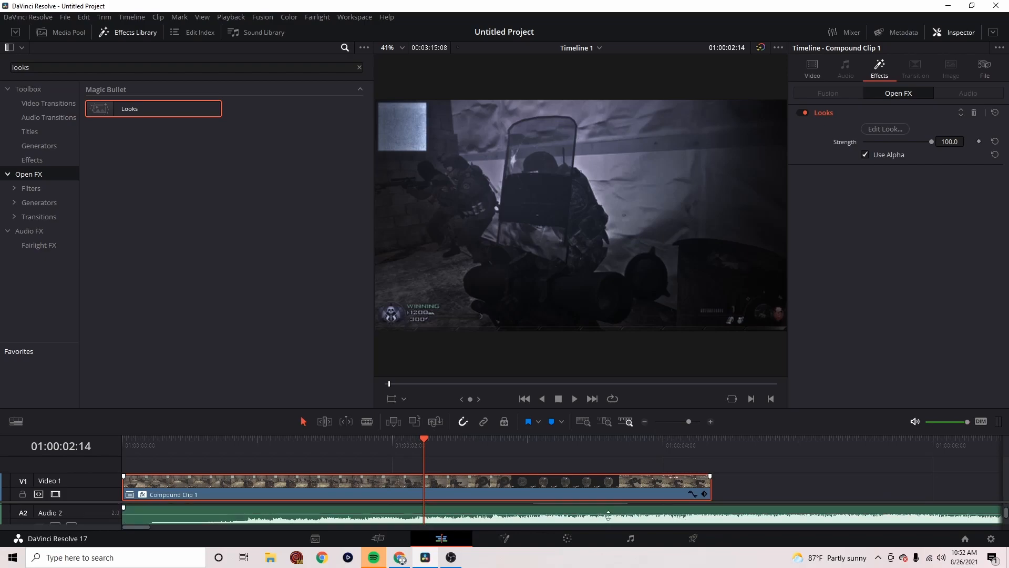
pyautogui.click(678, 448)
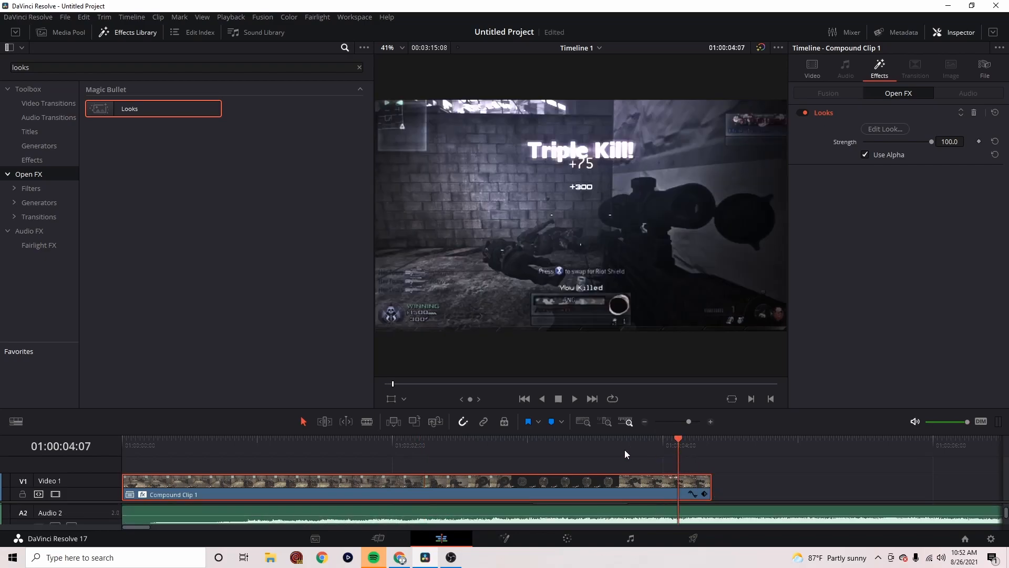
pyautogui.press('space')
pyautogui.press('space')
pyautogui.moveTo(688, 421); pyautogui.dragTo(685, 424)
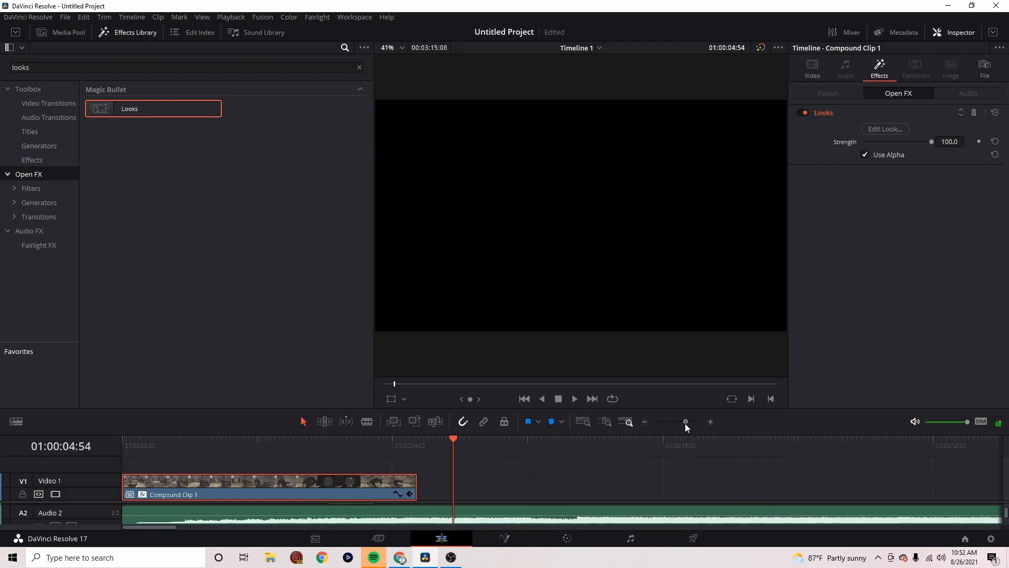
pyautogui.click(514, 466)
pyautogui.click(510, 448)
pyautogui.moveTo(510, 448)
pyautogui.mouseDown()
pyautogui.moveTo(526, 442)
pyautogui.moveTo(519, 448)
pyautogui.mouseUp()
pyautogui.click(693, 422)
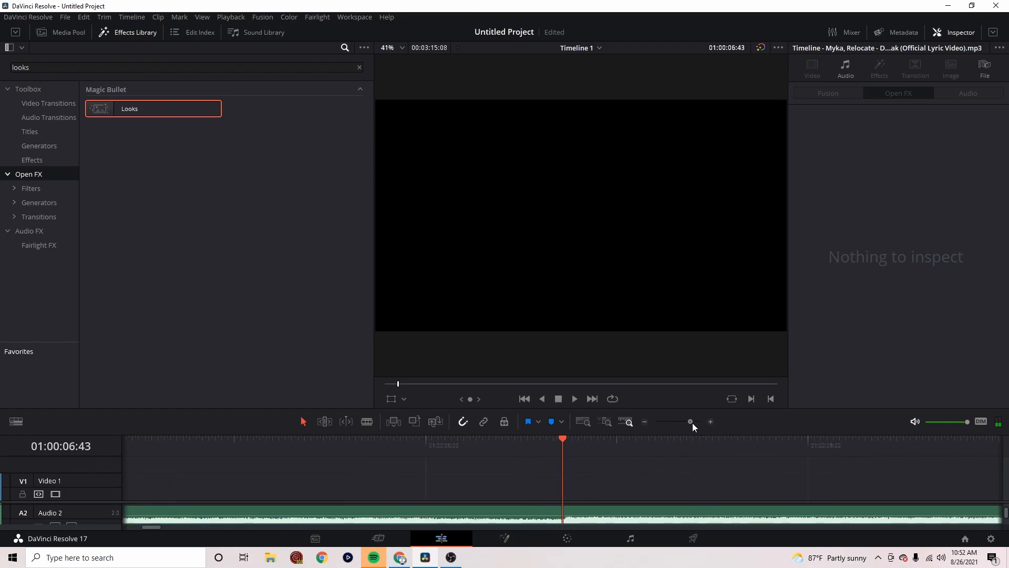
pyautogui.click(569, 440)
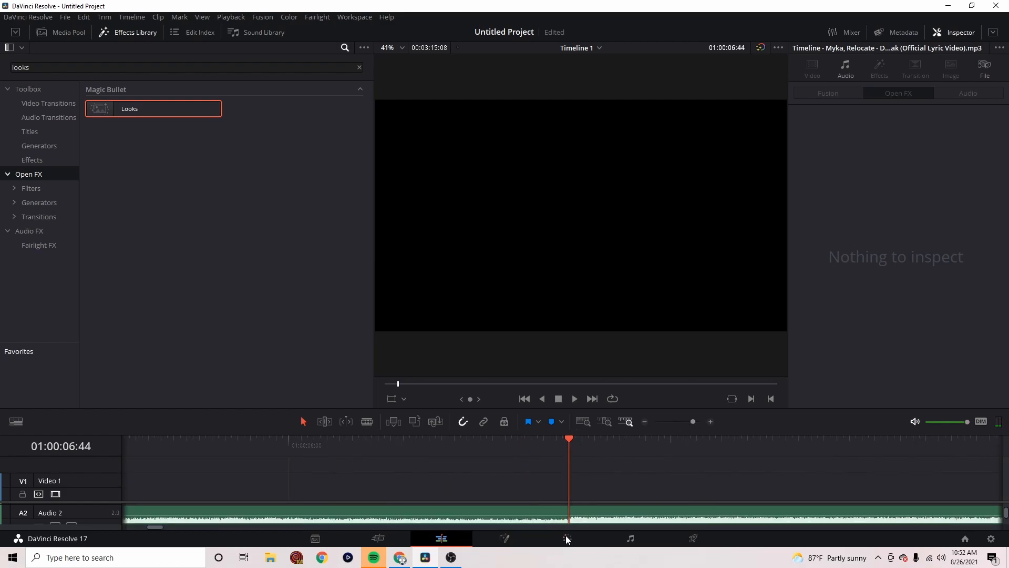
pyautogui.click(581, 518)
pyautogui.press('m')
pyautogui.click(692, 421)
pyautogui.press('space')
pyautogui.press('space')
# Split the song at 01:00:04:05, remove the part before the cut and move the remainder to the start of the timeline
pyautogui.moveTo(692, 421); pyautogui.dragTo(683, 422)
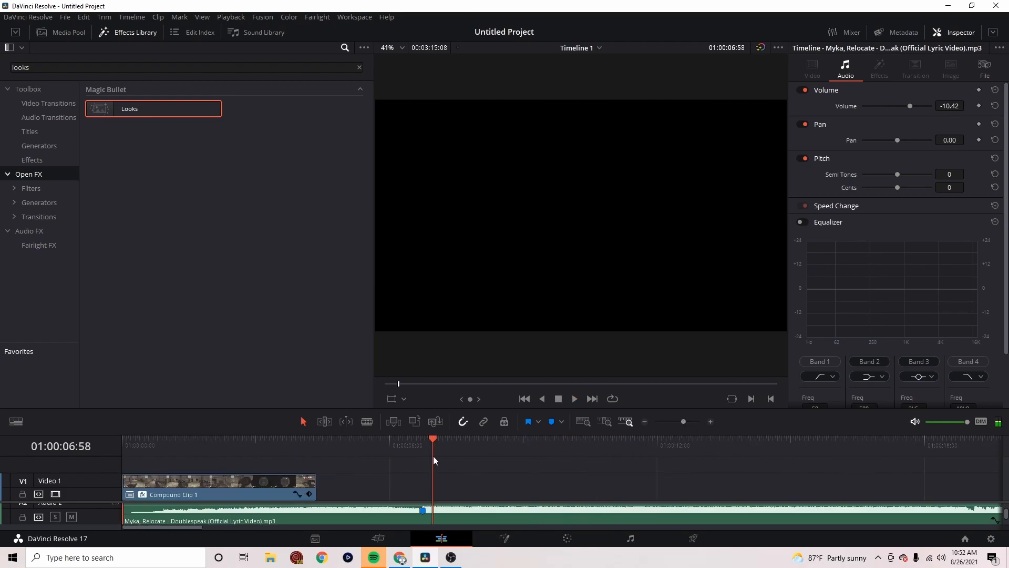
pyautogui.click(304, 444)
pyautogui.hotkey('ctrl', 'b')
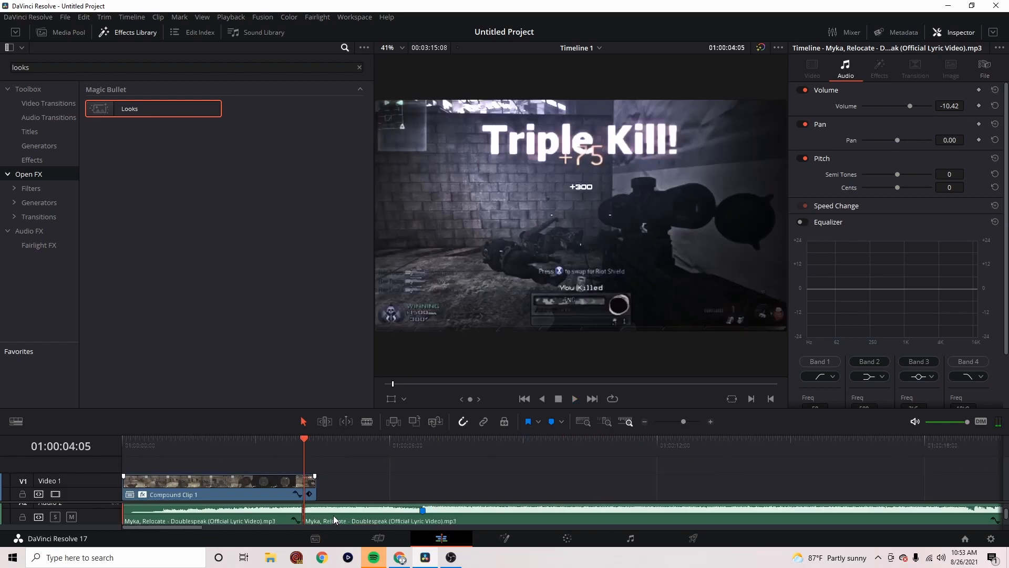
pyautogui.press('BackSpace')
pyautogui.moveTo(359, 518); pyautogui.dragTo(121, 518)
# Examine where the song's beat marker falls relative to the shot in the compound clip and the shot audio on Audio 1
pyautogui.click(170, 464)
pyautogui.moveTo(683, 422); pyautogui.dragTo(693, 425)
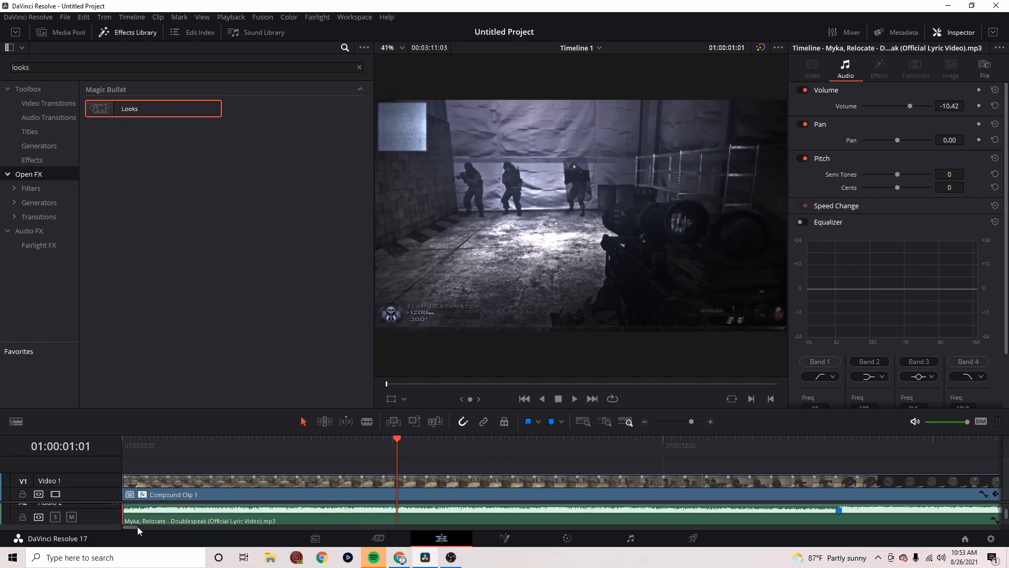
pyautogui.moveTo(133, 526); pyautogui.dragTo(136, 526)
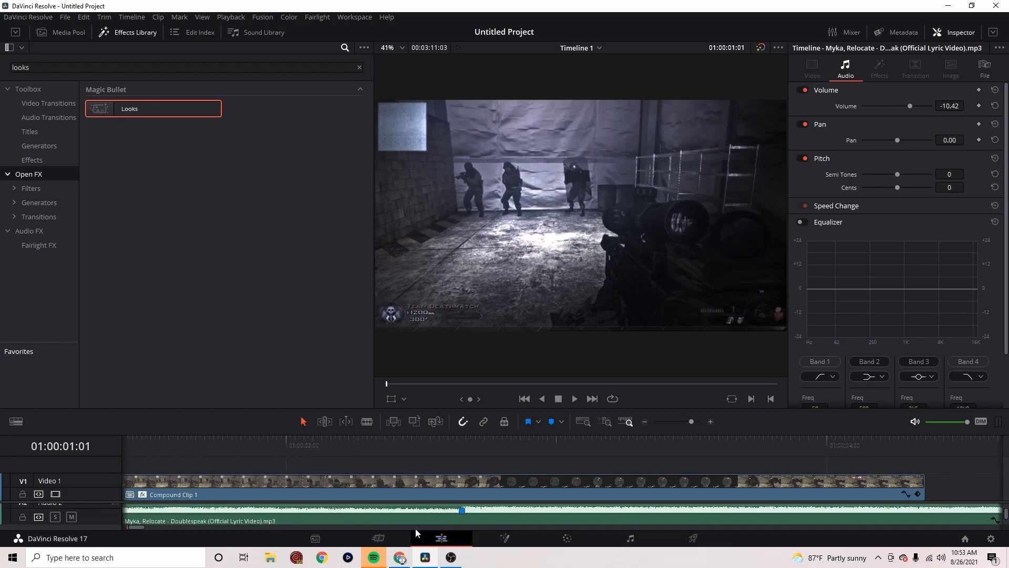
pyautogui.click(692, 423)
pyautogui.moveTo(691, 423); pyautogui.dragTo(689, 424)
pyautogui.scroll(1, 592, 522)
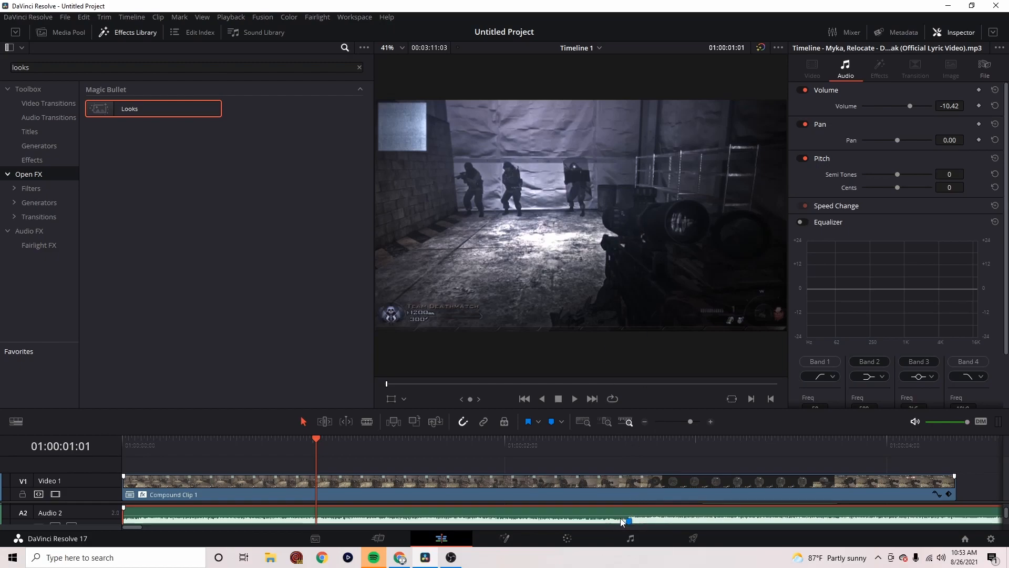
pyautogui.moveTo(136, 526); pyautogui.dragTo(142, 527)
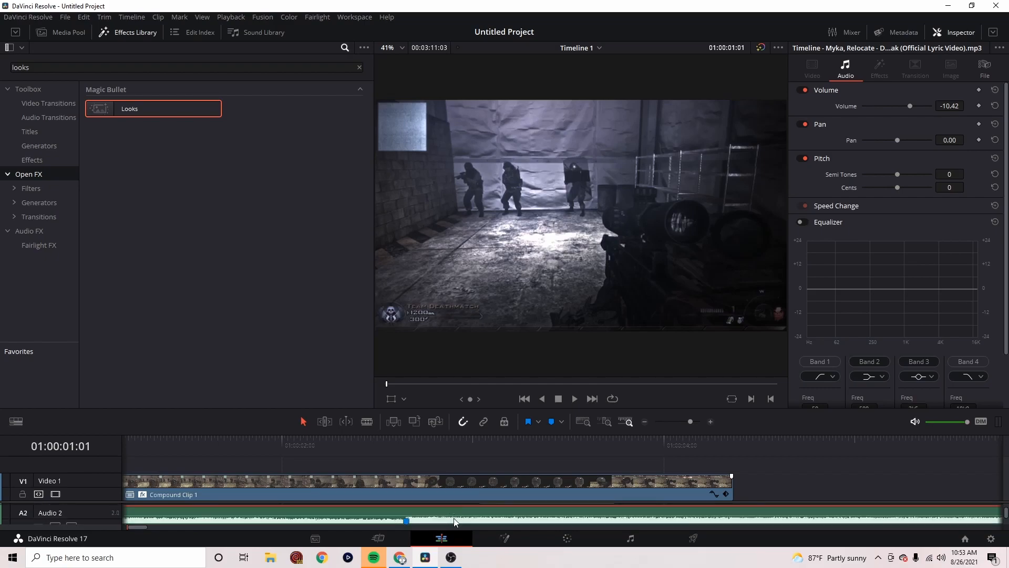
pyautogui.scroll(1, 464, 524)
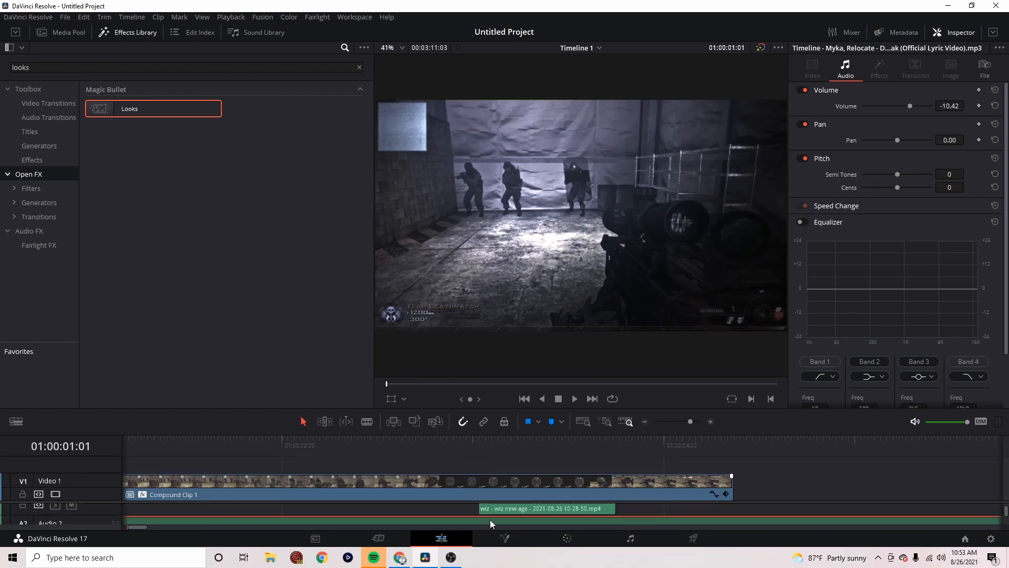
pyautogui.scroll(1, 490, 521)
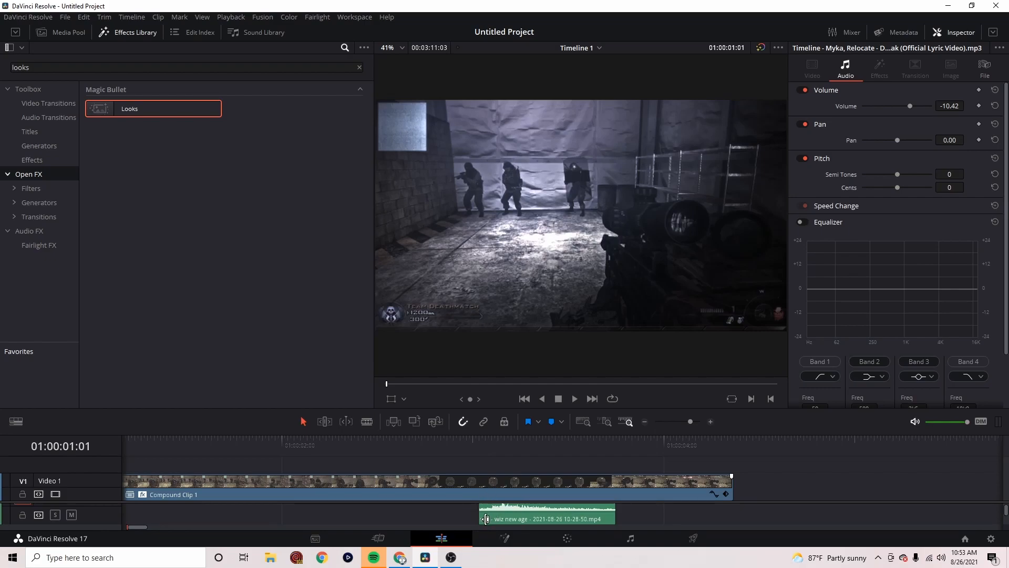
pyautogui.scroll(1, 487, 519)
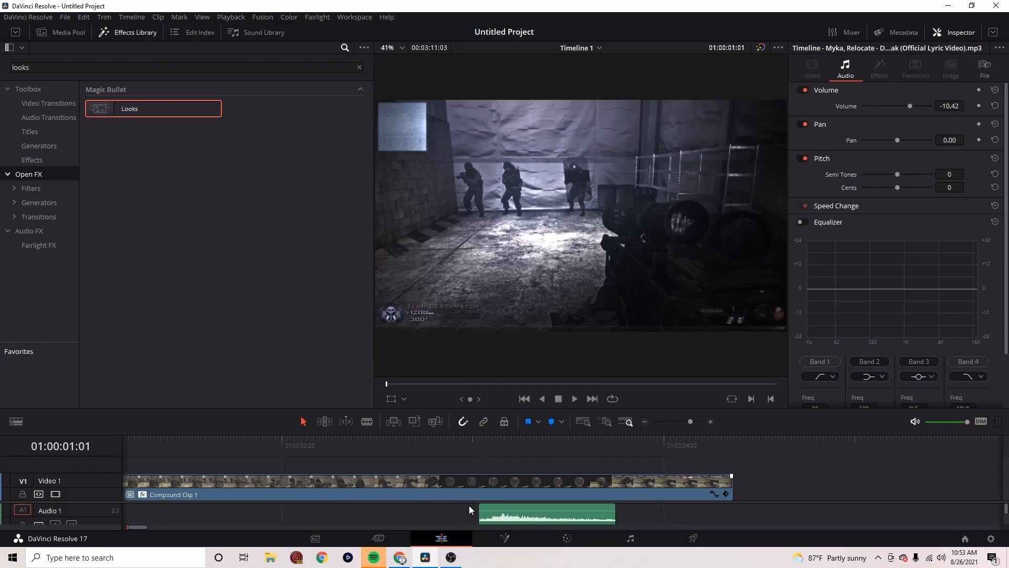
pyautogui.scroll(-1, 469, 505)
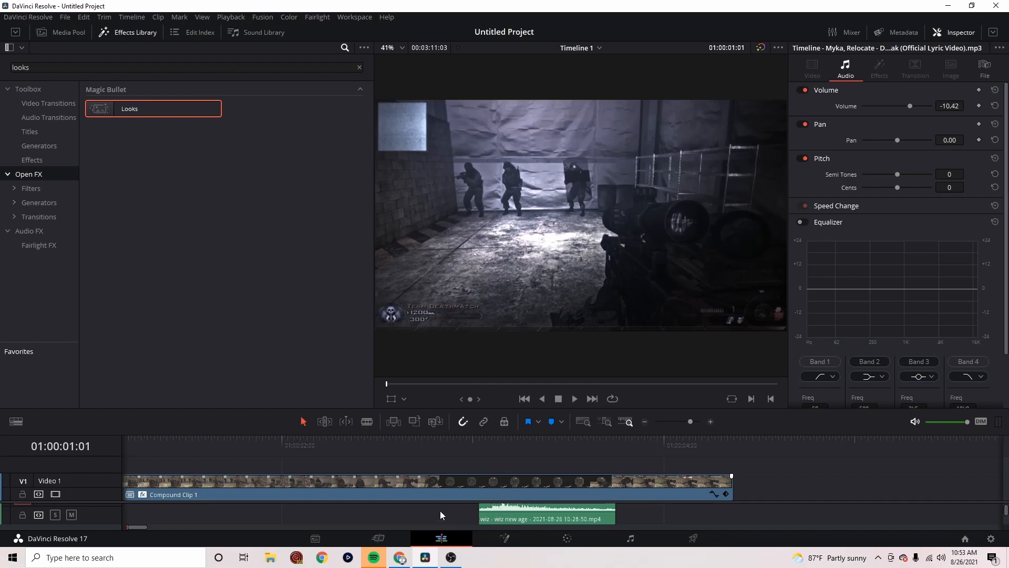
# Find the frame where the shot is fired and move the shot audio on Audio 1 earlier to start at 01:00:03:00
pyautogui.moveTo(461, 456); pyautogui.dragTo(481, 455)
pyautogui.press('space')
pyautogui.click(481, 456)
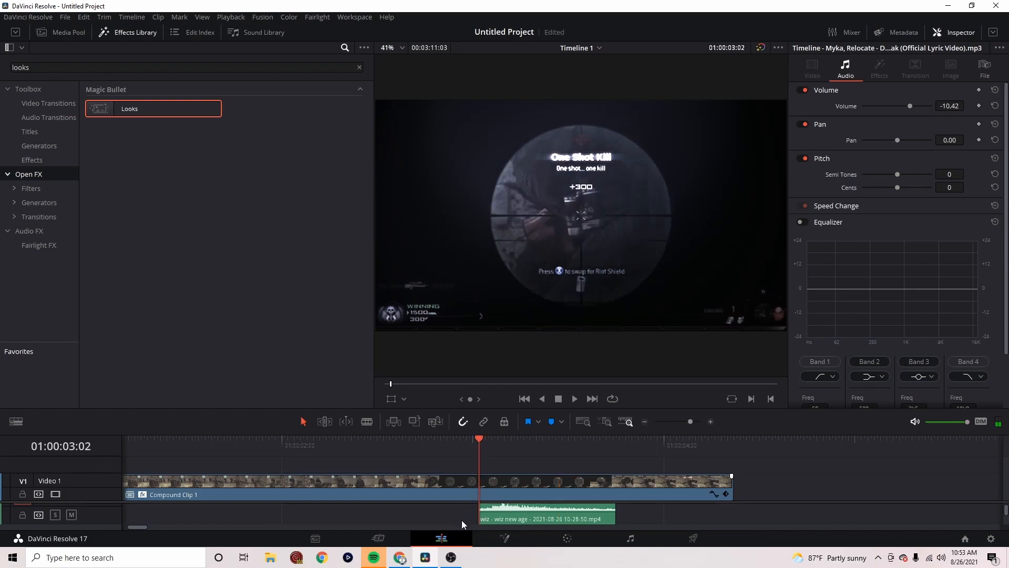
pyautogui.click(464, 452)
pyautogui.press('space')
pyautogui.press('space')
pyautogui.moveTo(491, 452); pyautogui.dragTo(481, 454)
pyautogui.moveTo(473, 438)
pyautogui.mouseDown()
pyautogui.moveTo(460, 438)
pyautogui.moveTo(485, 440)
pyautogui.mouseUp()
pyautogui.press('space')
pyautogui.press('space')
pyautogui.press('Left')
pyautogui.press('Left')
pyautogui.press('Left')
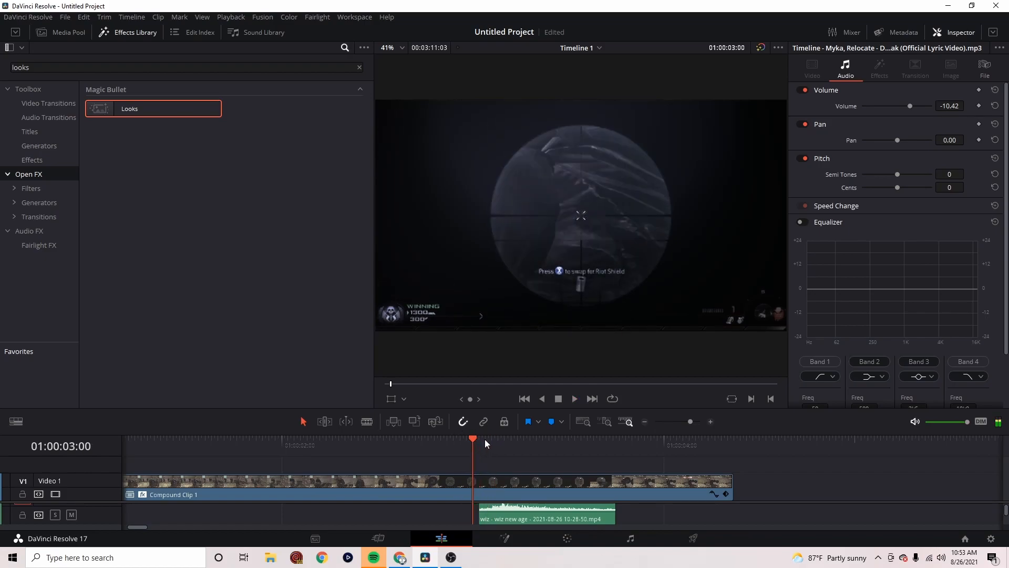
pyautogui.press('Right')
pyautogui.moveTo(506, 516); pyautogui.dragTo(499, 515)
# Play the lead-up to the shot to check the repositioned shot audio, and return the playhead to 01:00:03:00
pyautogui.click(397, 447)
pyautogui.press('space')
pyautogui.press('space')
pyautogui.click(468, 457)
pyautogui.click(471, 454)
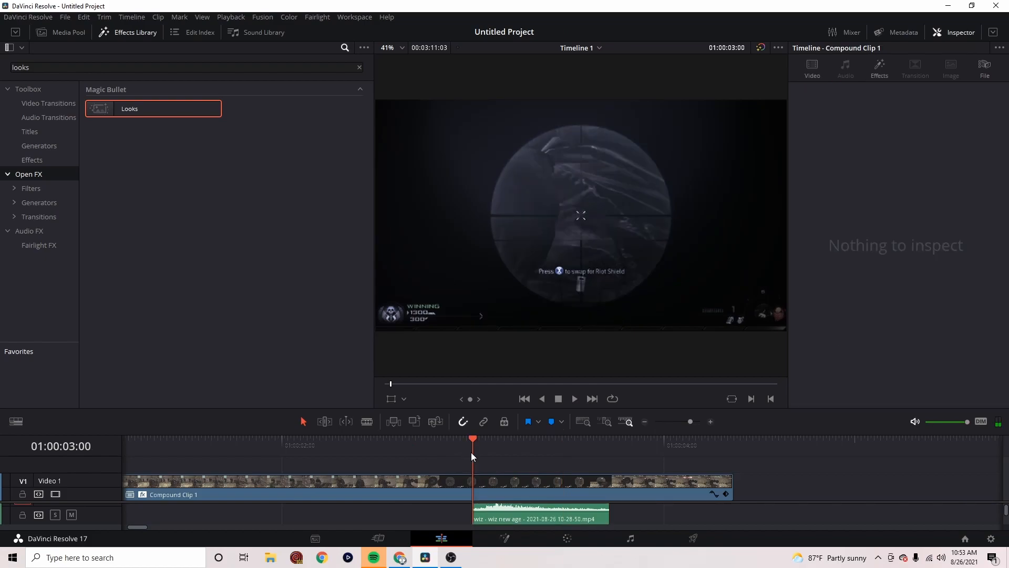
# Show the retime controls on Compound Clip 1 and add a speed point at the shot, at 01:00:03:00
pyautogui.click(481, 488)
pyautogui.rightClick(481, 488)
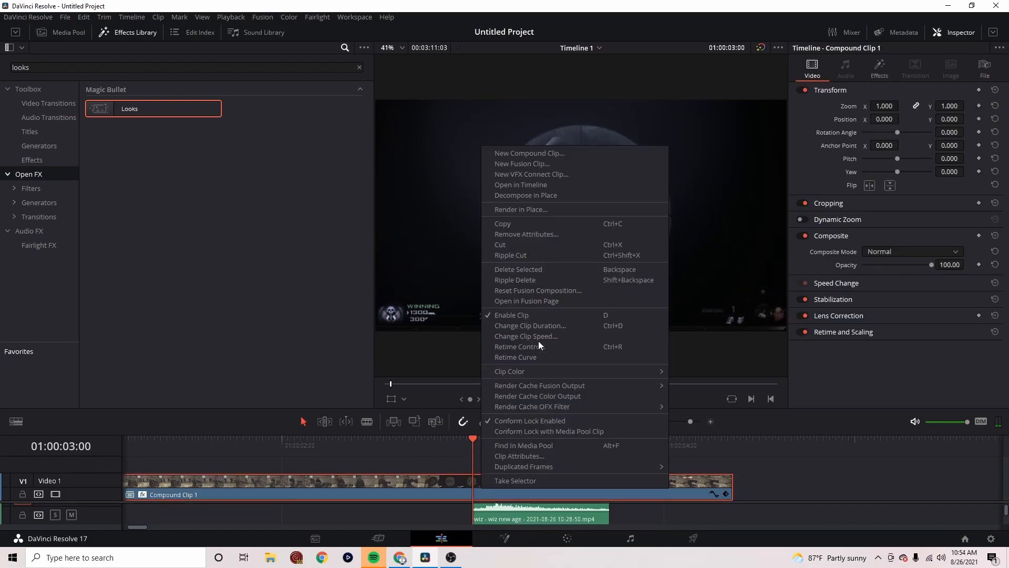
pyautogui.click(565, 350)
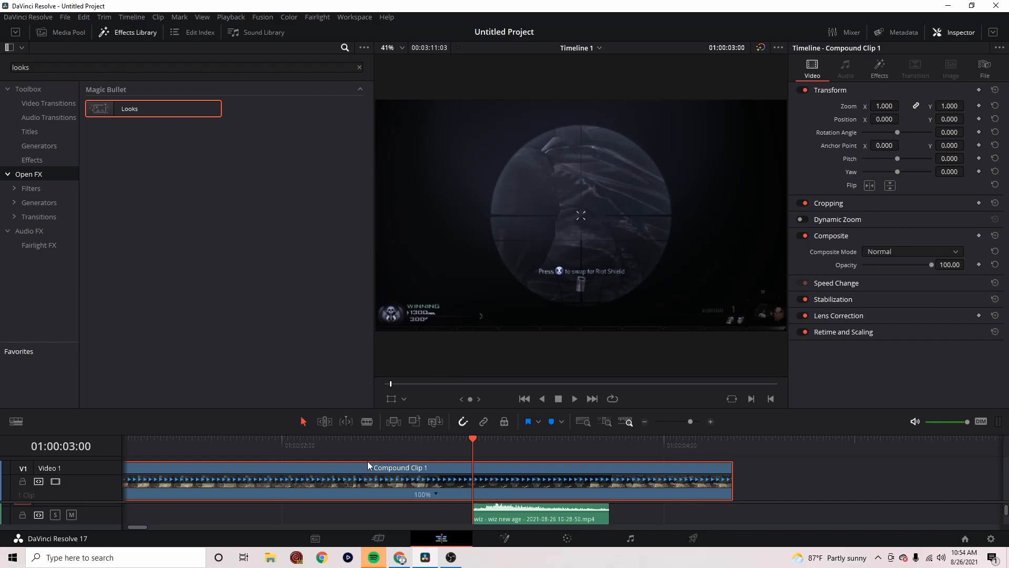
pyautogui.click(436, 494)
pyautogui.click(469, 454)
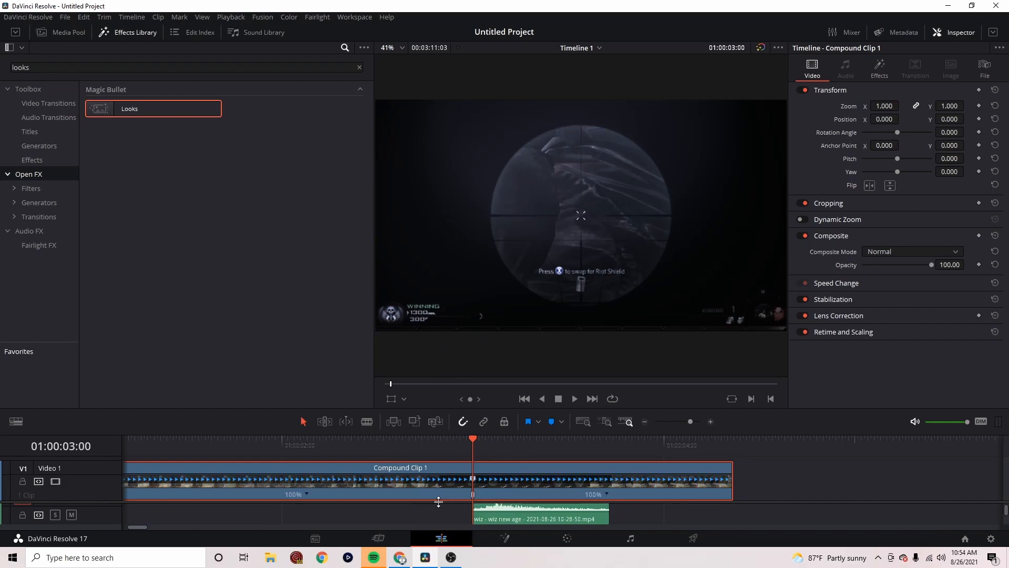
# Shift the song on Audio 2 so its beat marker falls at 01:00:03:32, with the song still starting at the timeline's beginning
pyautogui.click(682, 422)
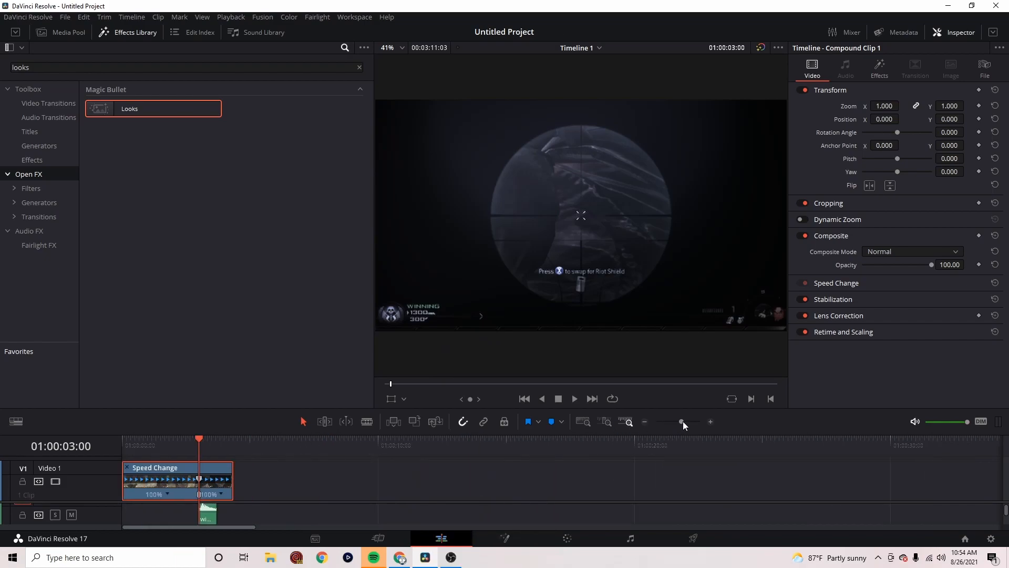
pyautogui.click(685, 422)
pyautogui.scroll(-2, 368, 503)
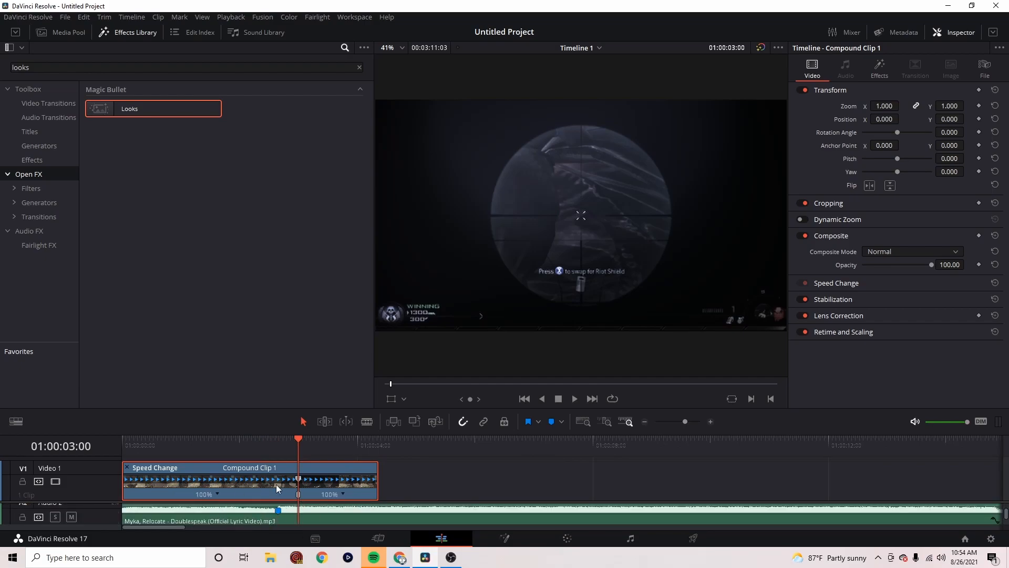
pyautogui.moveTo(219, 522); pyautogui.dragTo(294, 516)
pyautogui.moveTo(187, 518); pyautogui.dragTo(122, 516)
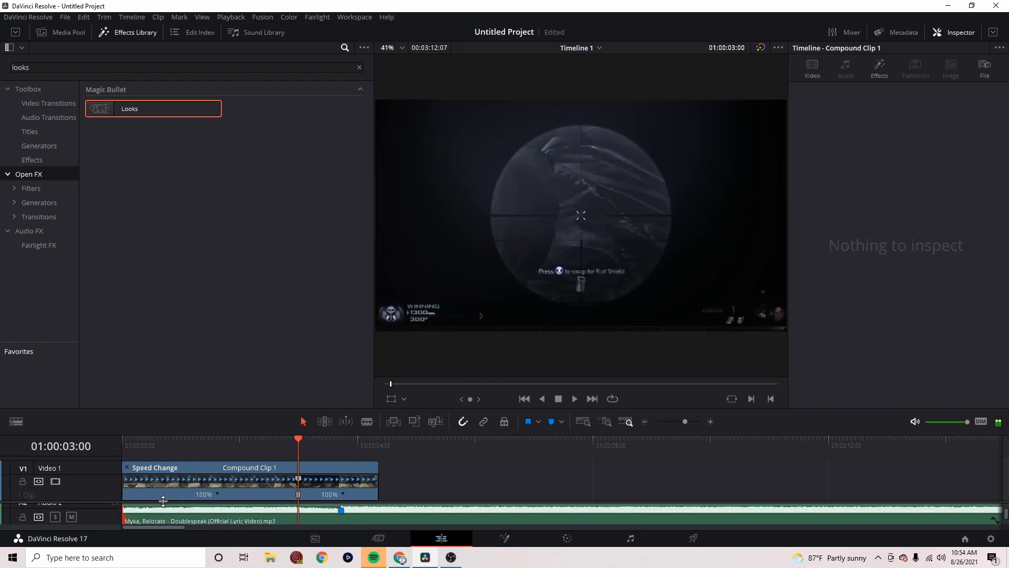
pyautogui.click(314, 515)
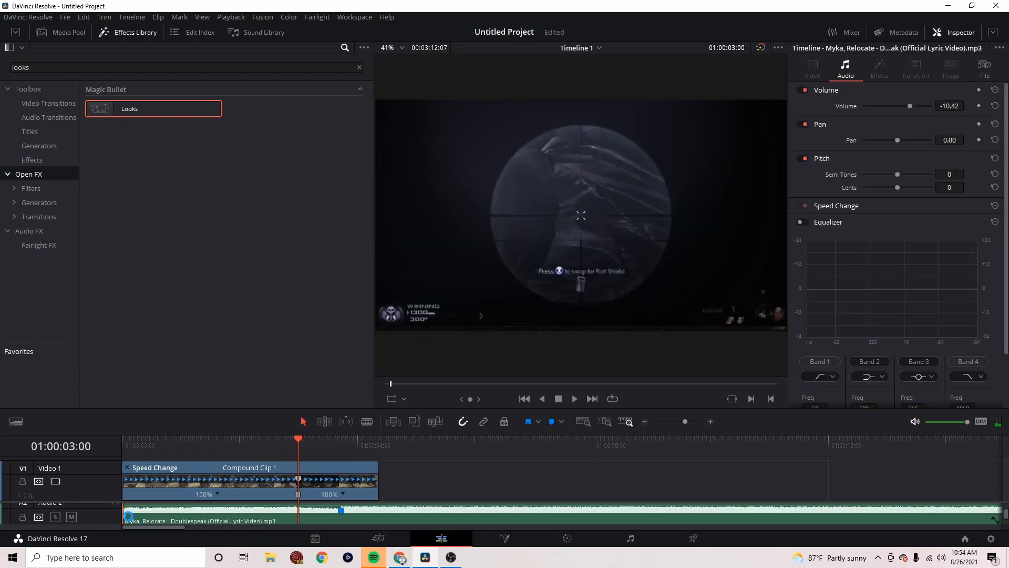
pyautogui.moveTo(129, 517); pyautogui.dragTo(135, 518)
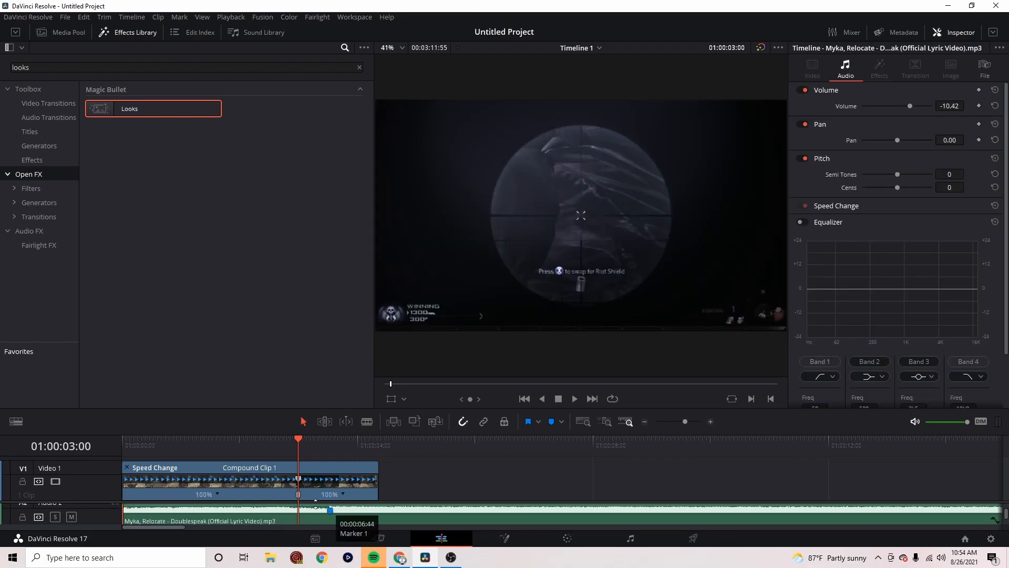
# Slow the section before the shot to 80% by moving its speed point, and align the shot audio with the song's beat marker
pyautogui.moveTo(303, 446); pyautogui.dragTo(343, 479)
pyautogui.scroll(-2, 355, 520)
pyautogui.scroll(-1, 315, 511)
# Add speed points at 01:00:00:42 and 01:00:01:13 and speed up the section between them to 200%
pyautogui.click(163, 451)
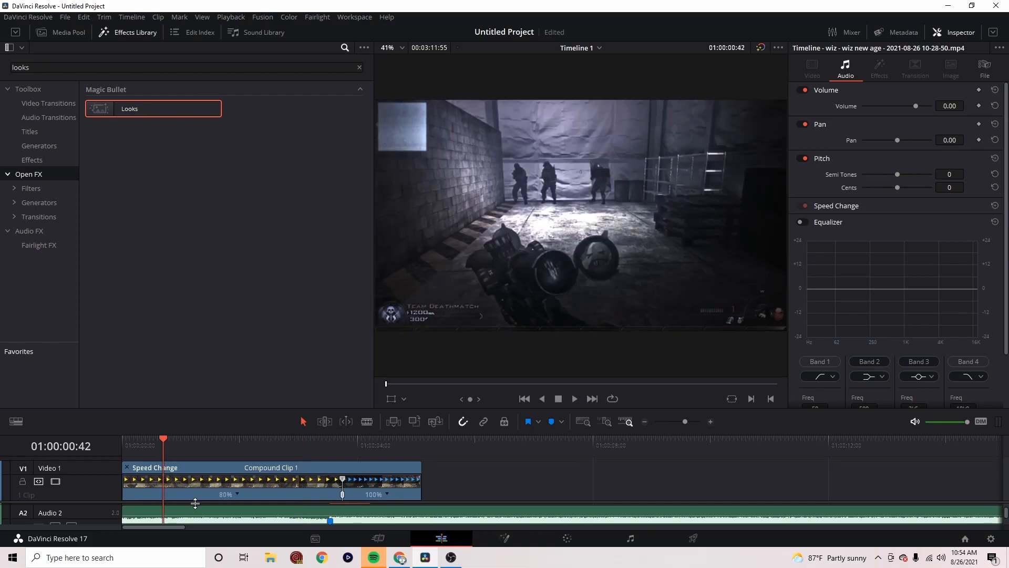
pyautogui.click(239, 494)
pyautogui.click(263, 456)
pyautogui.moveTo(164, 448); pyautogui.dragTo(194, 437)
pyautogui.click(257, 494)
pyautogui.click(281, 456)
pyautogui.click(183, 494)
pyautogui.moveTo(225, 479)
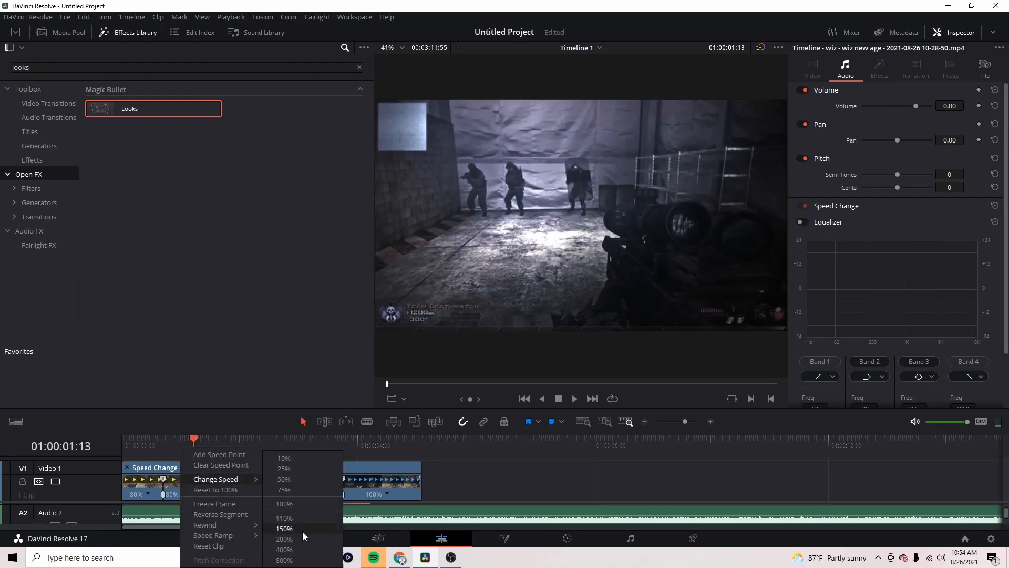
pyautogui.click(299, 538)
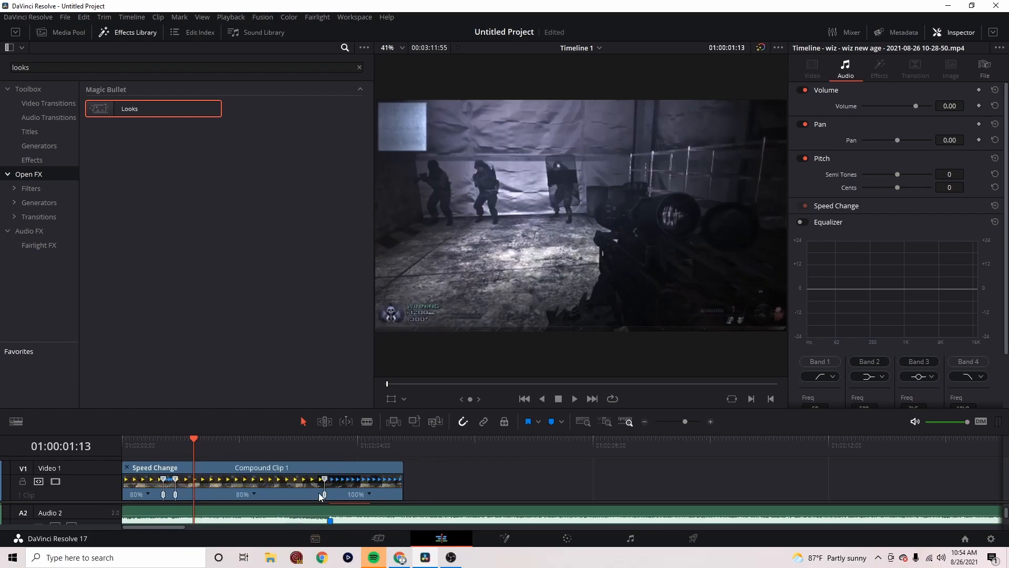
# Slow the section after the first fast part to 69%, and use two speed points to set a short section ending at 01:00:02:34 to 200%
pyautogui.moveTo(348, 478); pyautogui.dragTo(350, 478)
pyautogui.moveTo(197, 450); pyautogui.dragTo(273, 441)
pyautogui.click(266, 495)
pyautogui.click(272, 453)
pyautogui.click(295, 495)
pyautogui.click(321, 453)
pyautogui.click(259, 495)
pyautogui.moveTo(294, 477)
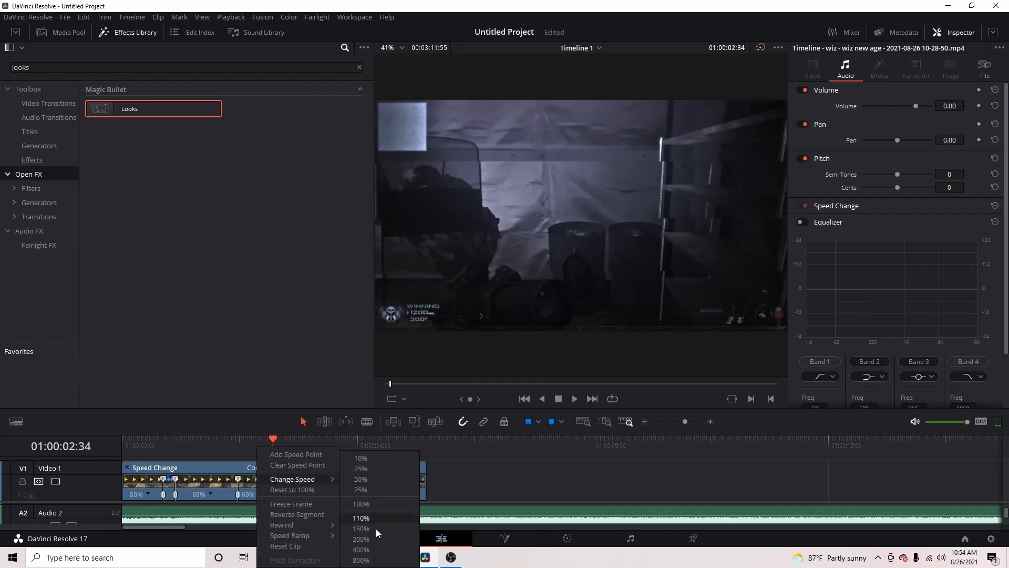
pyautogui.click(376, 540)
# Move the shot's speed point to 01:00:03:31, slowing the section before it to 66%, and check the frame at the beat marker
pyautogui.moveTo(285, 450)
pyautogui.mouseDown()
pyautogui.moveTo(329, 456)
pyautogui.moveTo(330, 479)
pyautogui.mouseUp()
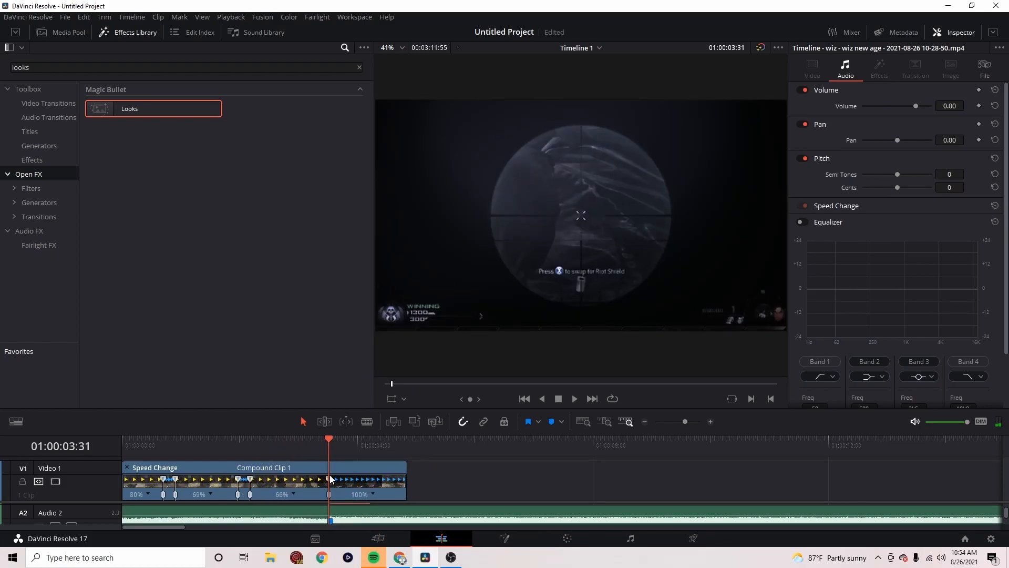
pyautogui.click(331, 441)
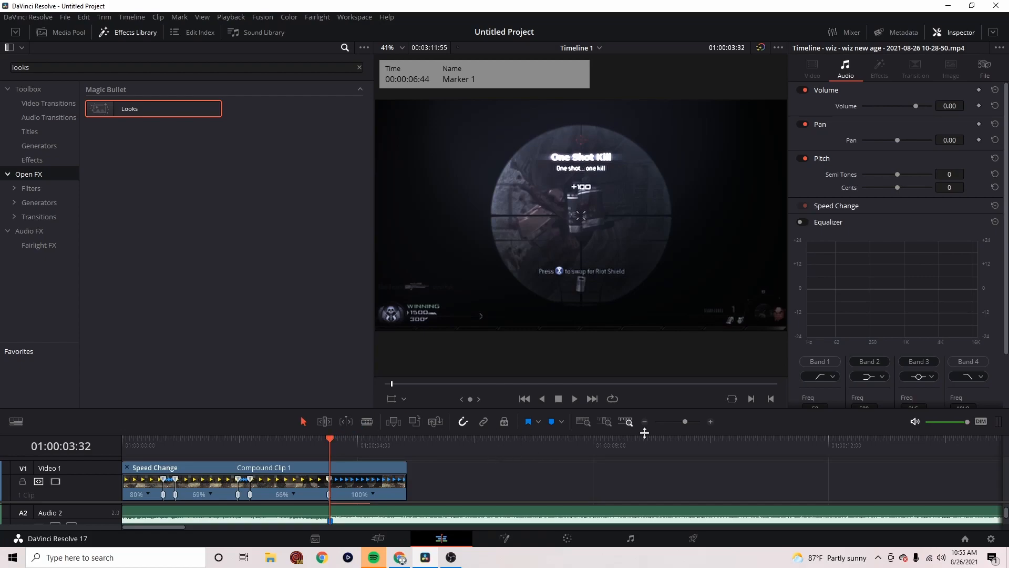
pyautogui.moveTo(685, 422); pyautogui.dragTo(687, 423)
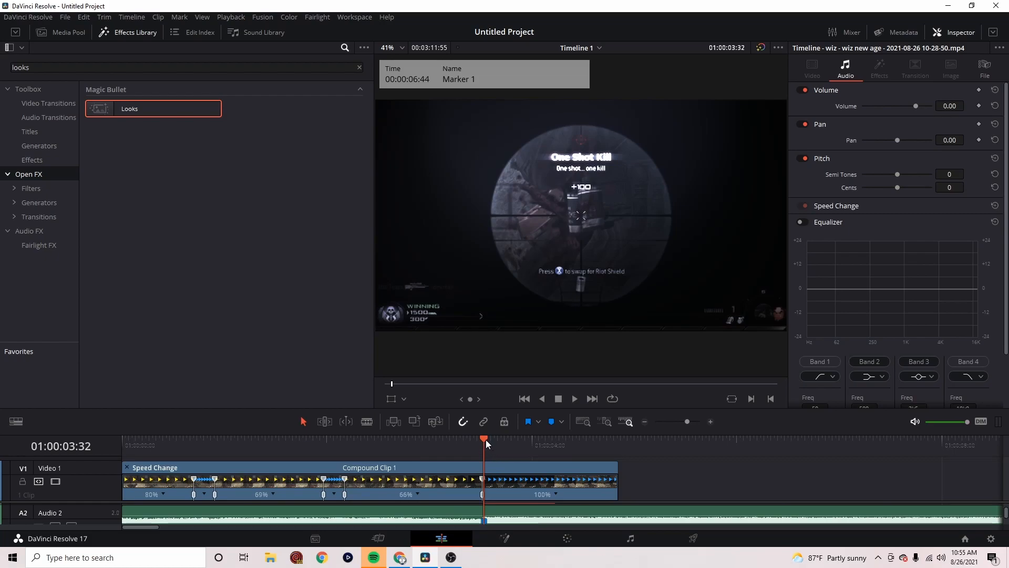
pyautogui.press('Left')
# Scrub through the lead-up to the shot, and play the edit from the start to check the speed ramps against the beat
pyautogui.moveTo(480, 441); pyautogui.dragTo(475, 443)
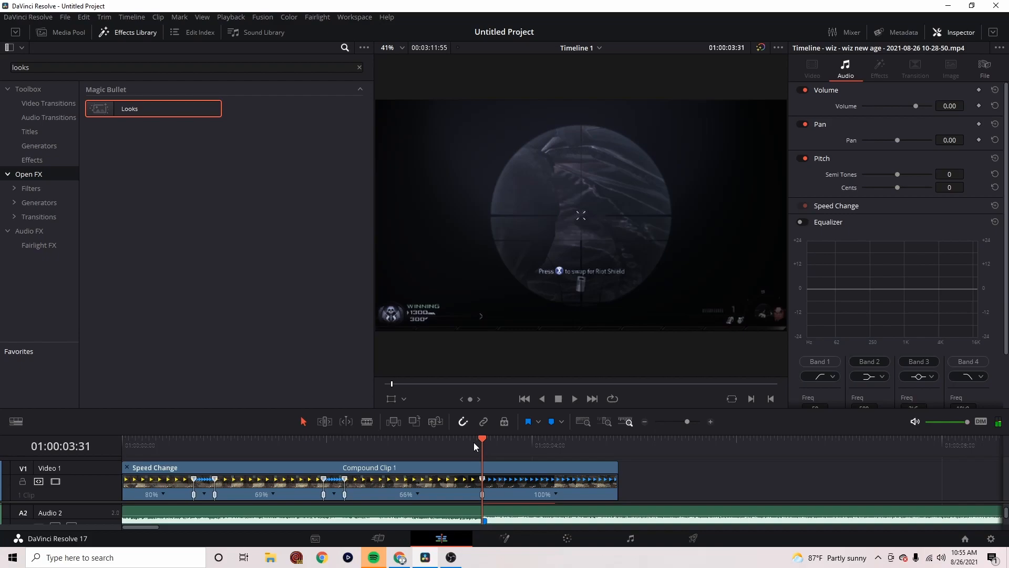
pyautogui.click(439, 450)
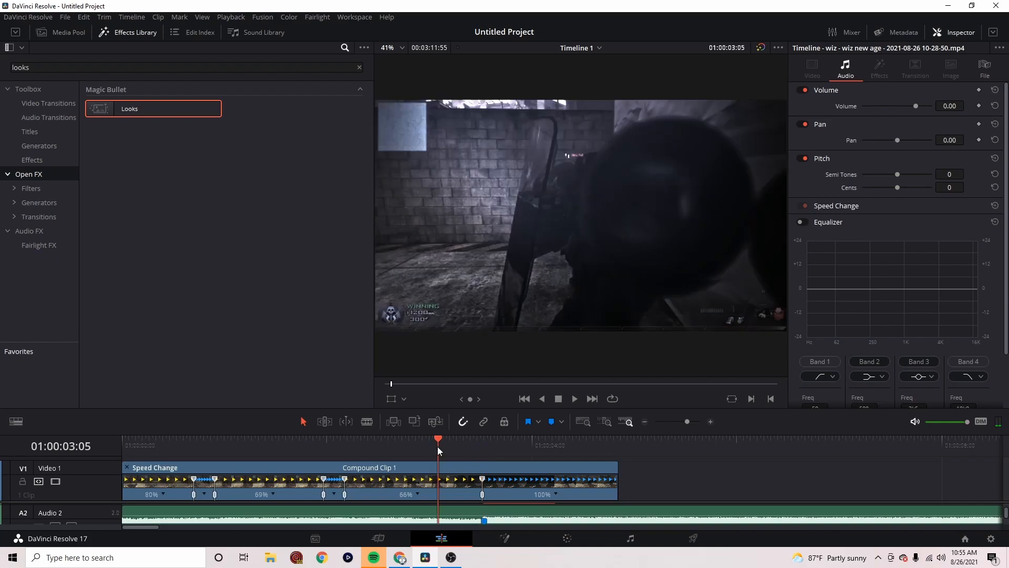
pyautogui.moveTo(438, 440)
pyautogui.mouseDown()
pyautogui.moveTo(421, 443)
pyautogui.moveTo(447, 444)
pyautogui.mouseUp()
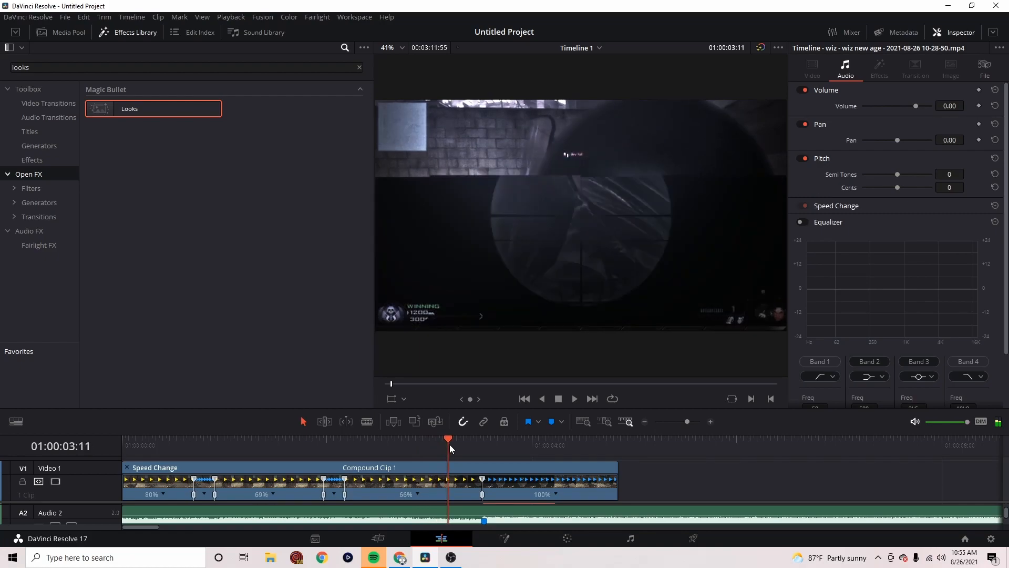
pyautogui.click(132, 449)
pyautogui.press('space')
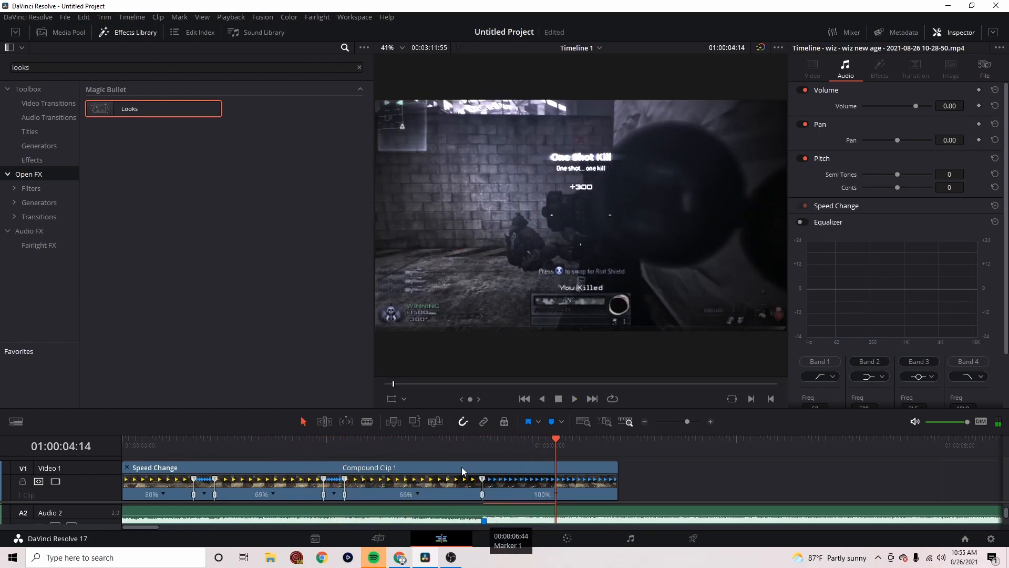
# Add a speed point at 01:00:03:08, just before scoping in, and move it later to slow the section before it to 51%
pyautogui.click(444, 459)
pyautogui.click(447, 444)
pyautogui.moveTo(449, 445); pyautogui.dragTo(443, 440)
pyautogui.click(418, 494)
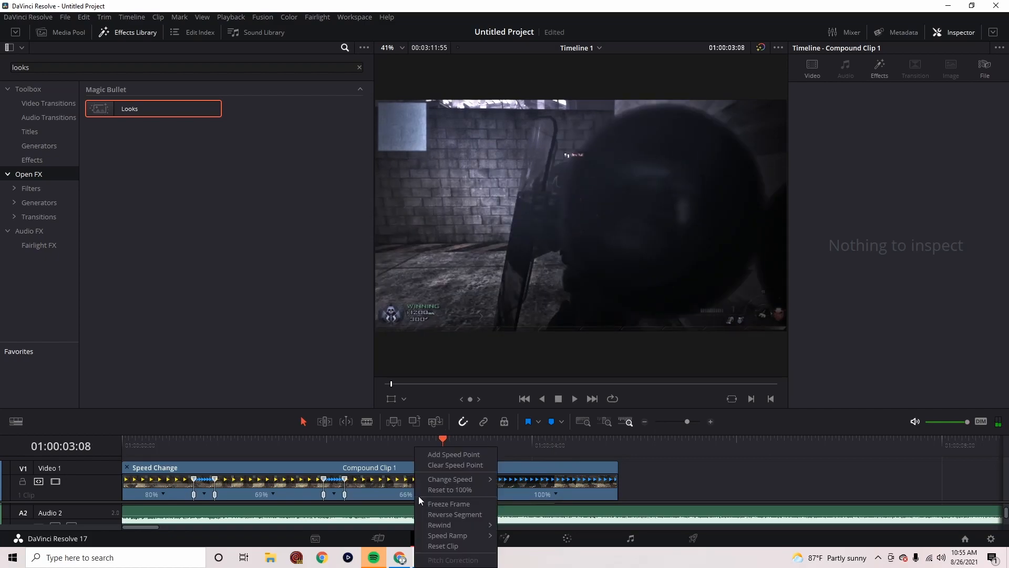
pyautogui.click(444, 455)
pyautogui.moveTo(442, 479); pyautogui.dragTo(471, 479)
# Move the shot's speed point back to 01:00:03:32 so the shot lands on the beat marker and the shot audio
pyautogui.click(485, 451)
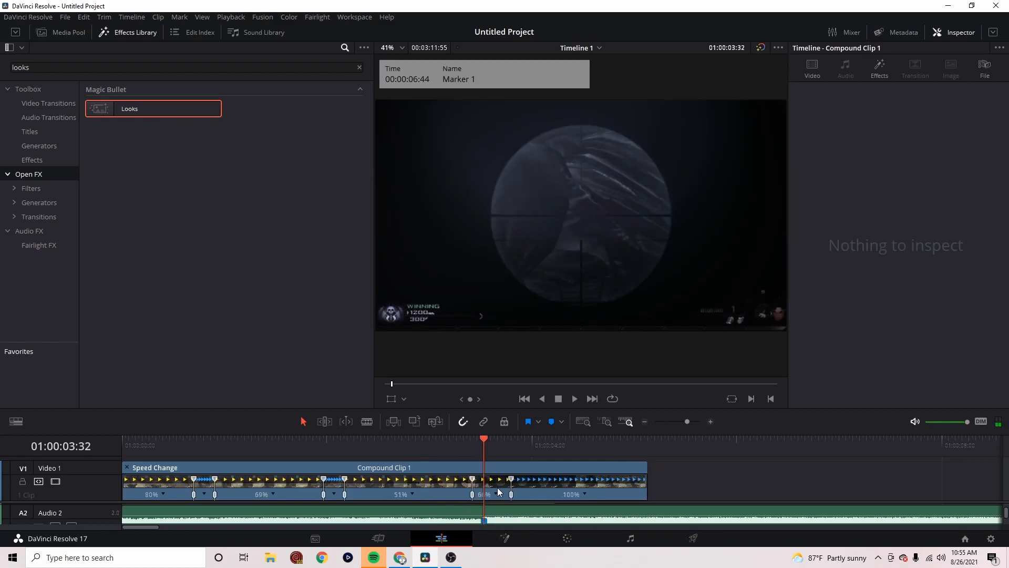
pyautogui.moveTo(511, 479); pyautogui.dragTo(483, 481)
pyautogui.scroll(1, 511, 514)
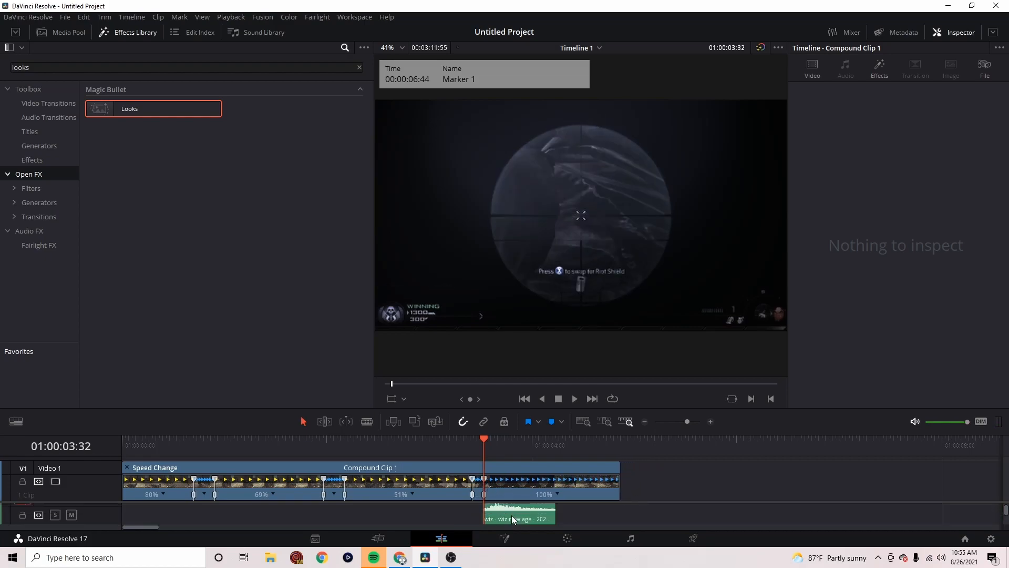
# Add a speed point at 01:00:04:14 and speed up the section between the shot and that point to 200%
pyautogui.moveTo(491, 440); pyautogui.dragTo(547, 447)
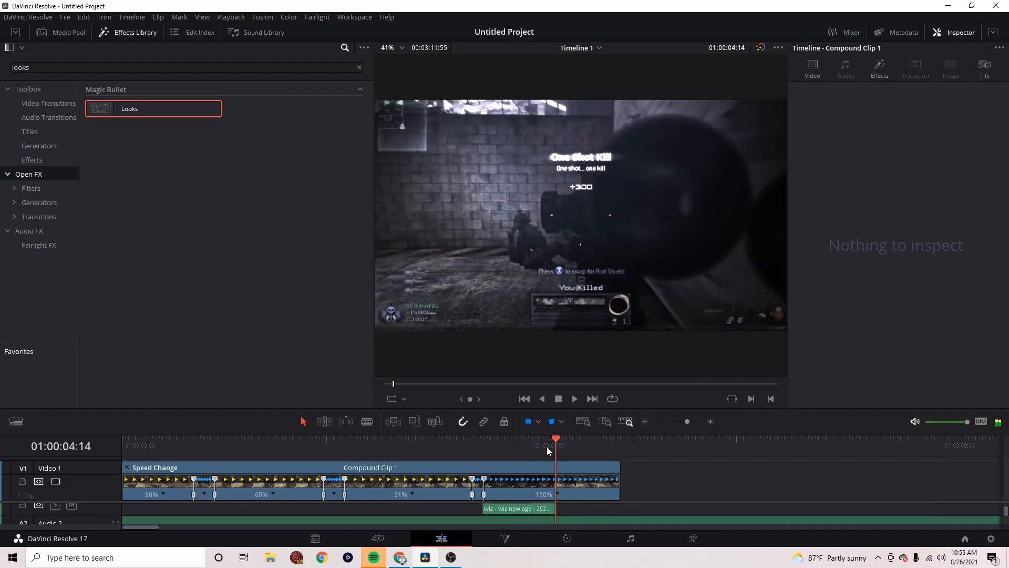
pyautogui.click(557, 493)
pyautogui.click(581, 390)
pyautogui.click(526, 495)
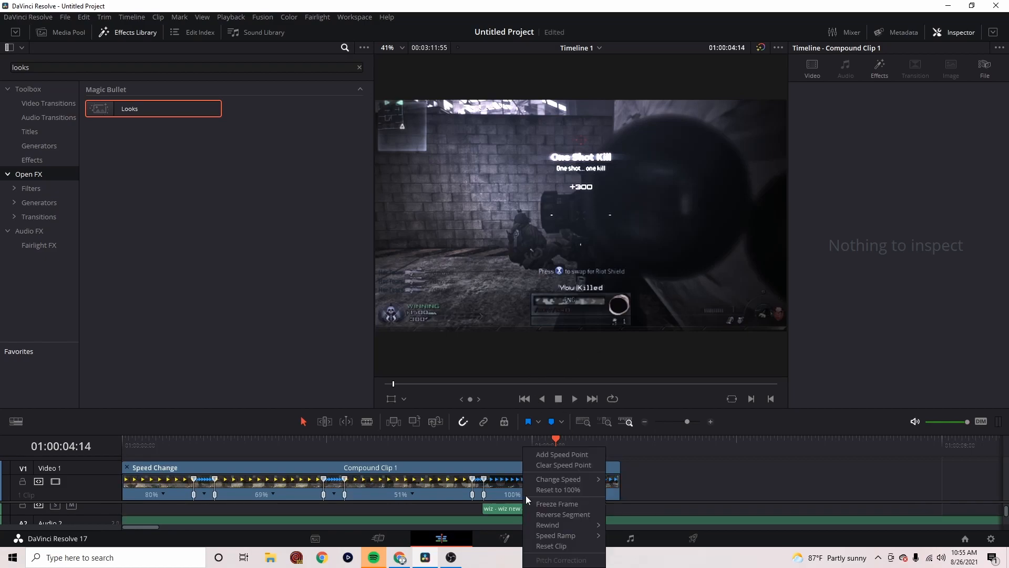
pyautogui.moveTo(567, 480)
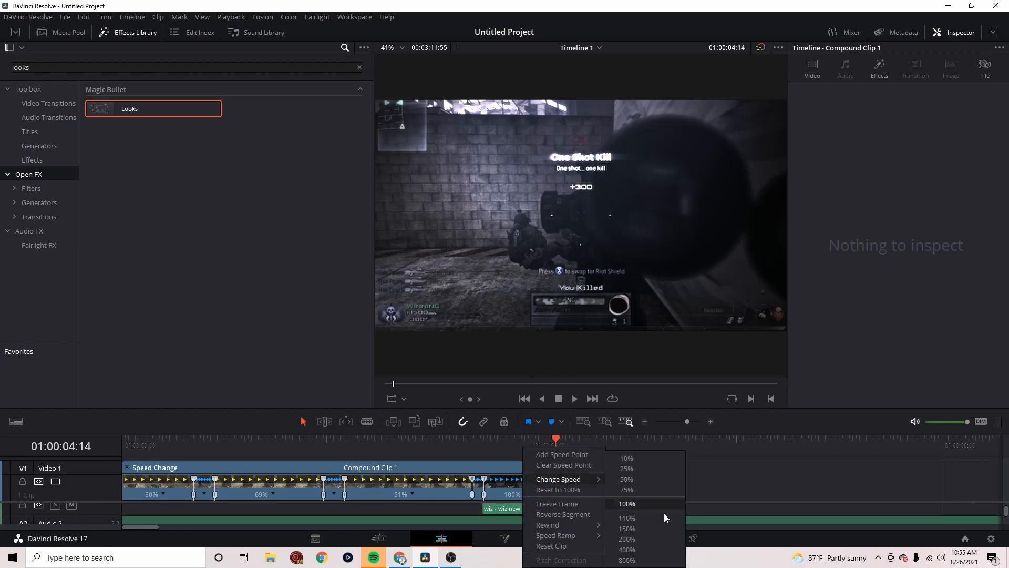
pyautogui.click(664, 540)
# Set the final section of the compound clip to 25% speed
pyautogui.click(558, 495)
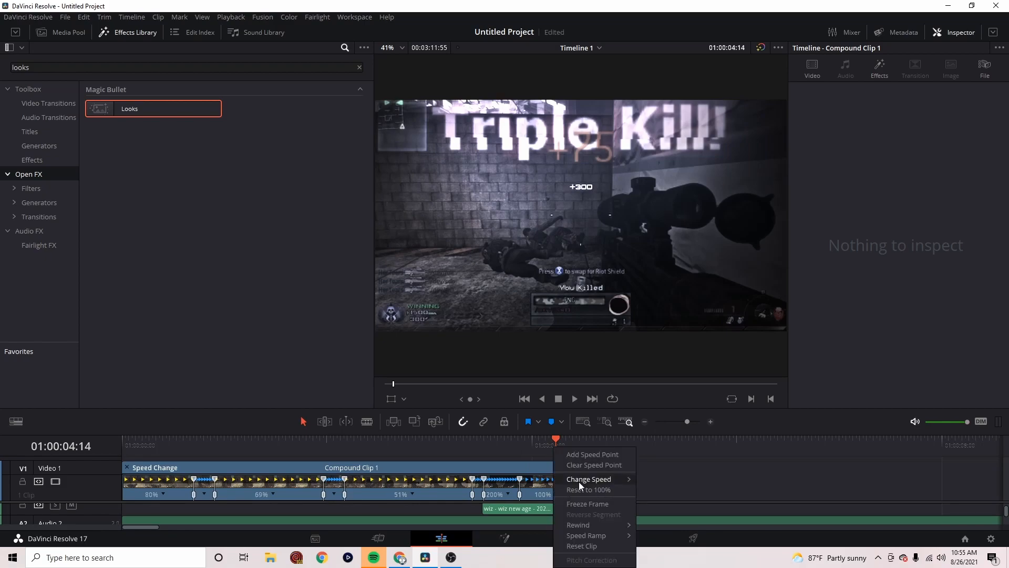
pyautogui.moveTo(578, 480)
pyautogui.click(676, 469)
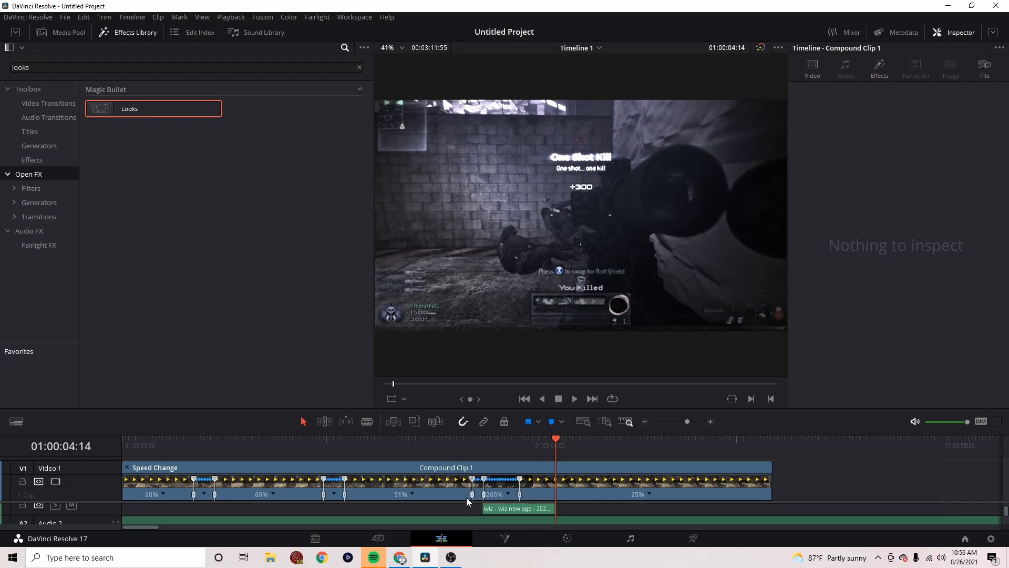
# Play the edit from the start to review all speed ramps, and return the playhead to just before the shot
pyautogui.click(129, 445)
pyautogui.press('space')
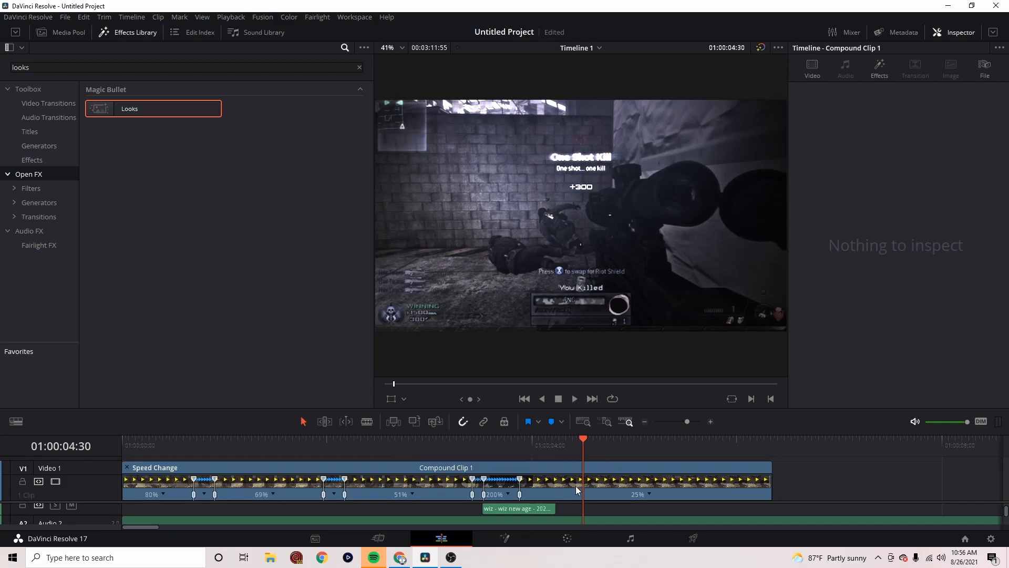
pyautogui.click(463, 446)
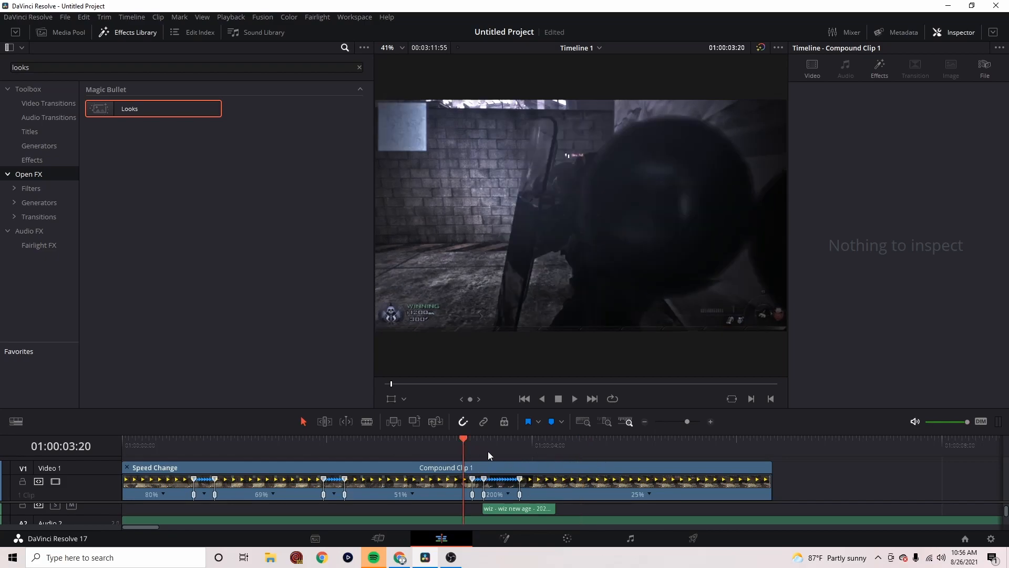
# Find the Adjustment Clip effect, place it on Video 2 starting at the beat marker at 01:00:03:32, and select it
pyautogui.click(45, 163)
pyautogui.click(361, 67)
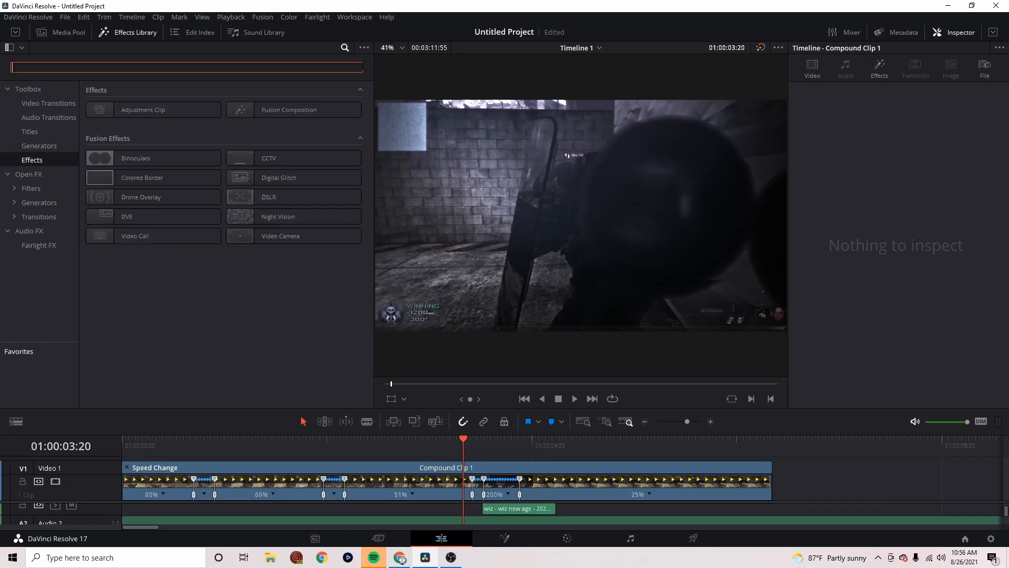
pyautogui.write('adj')
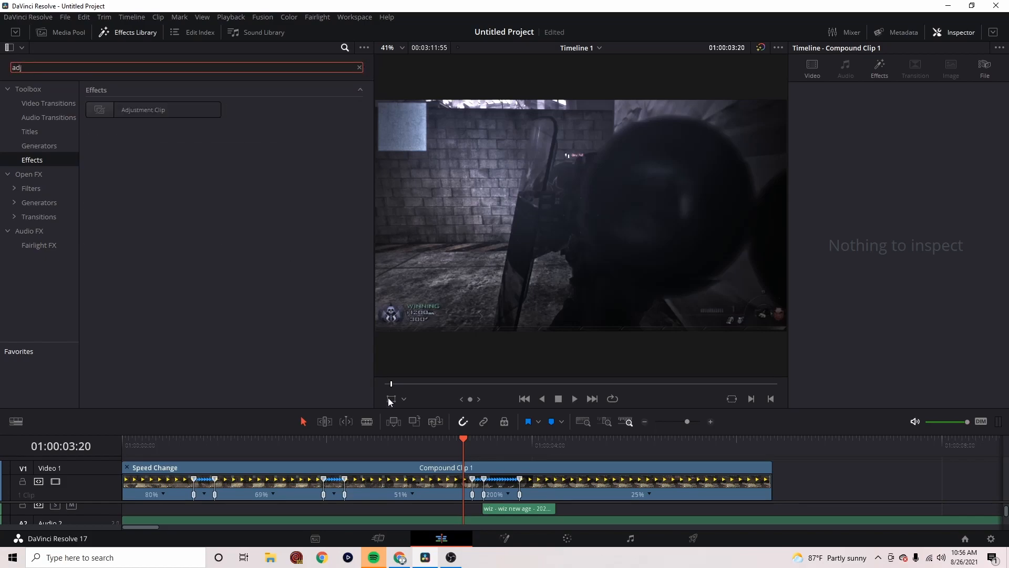
pyautogui.click(487, 450)
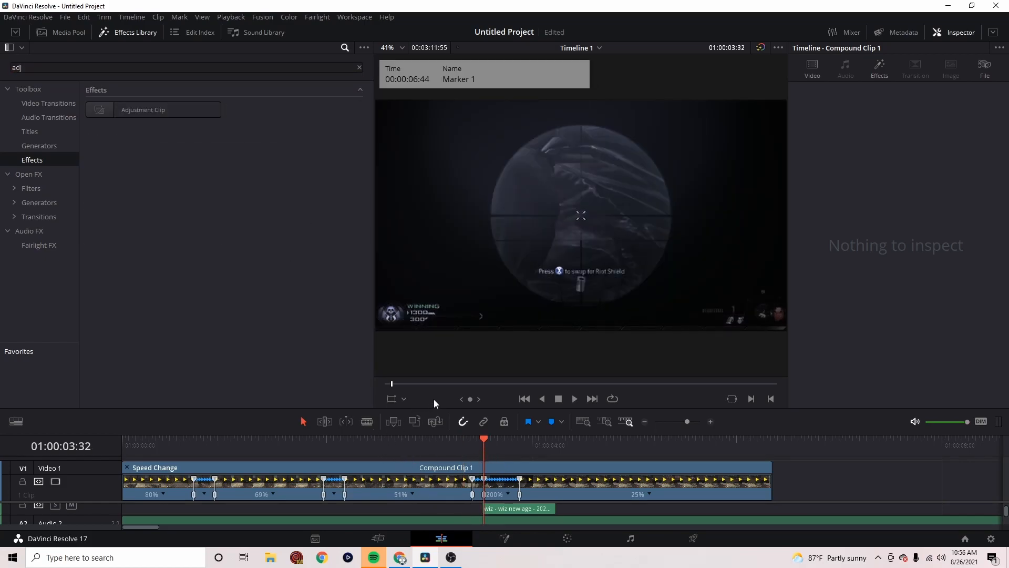
pyautogui.moveTo(132, 108); pyautogui.dragTo(480, 458)
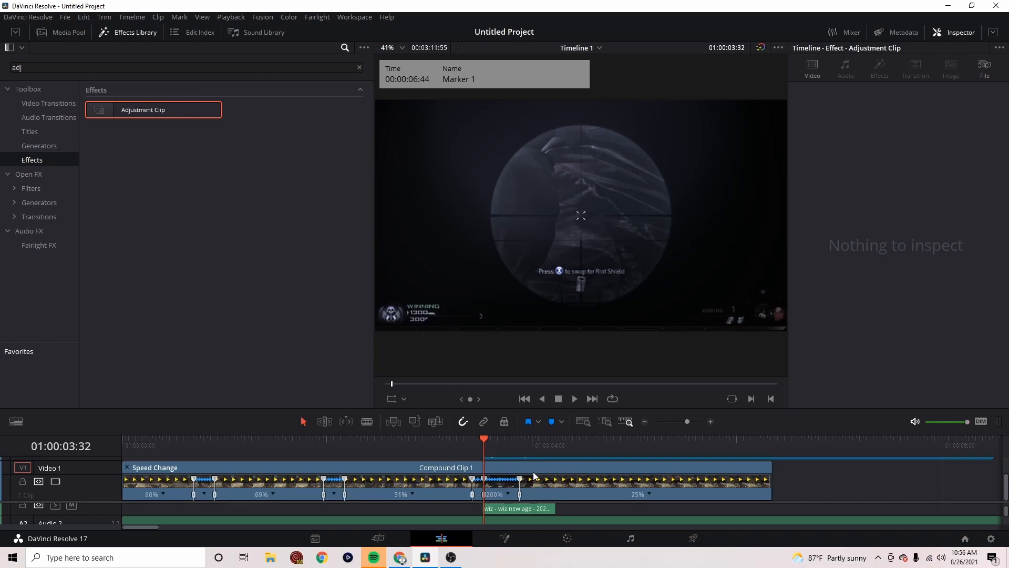
pyautogui.scroll(2, 516, 493)
pyautogui.scroll(-2, 515, 493)
pyautogui.scroll(1, 494, 481)
pyautogui.scroll(1, 494, 482)
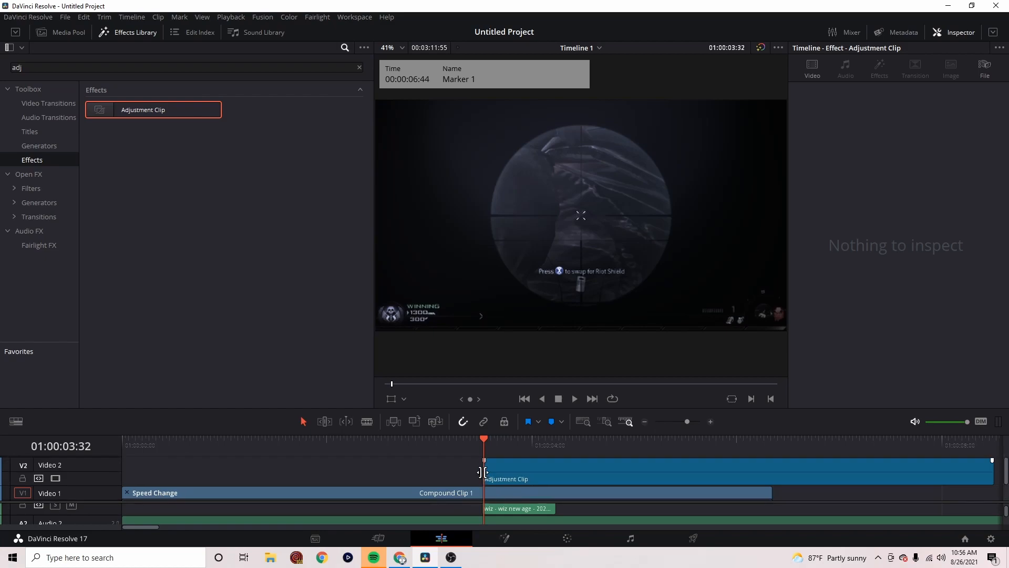
pyautogui.click(500, 468)
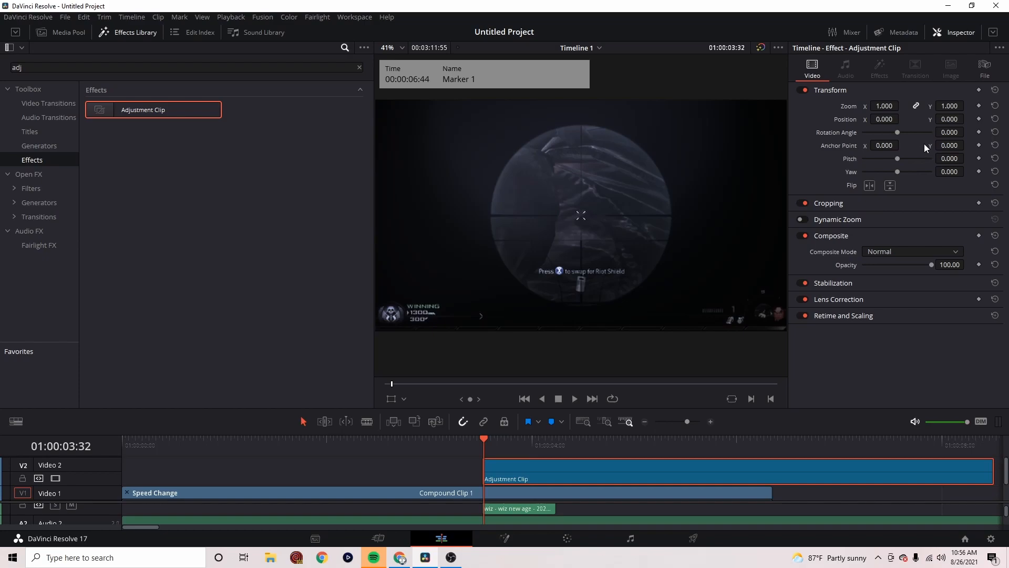
# Set the adjustment clip's rotation angle to 2.75 and zoom to 1.330, and keyframe its transform at 01:00:03:32
pyautogui.click(949, 132)
pyautogui.write('2.75')
pyautogui.doubleClick(889, 107)
pyautogui.write('1.2')
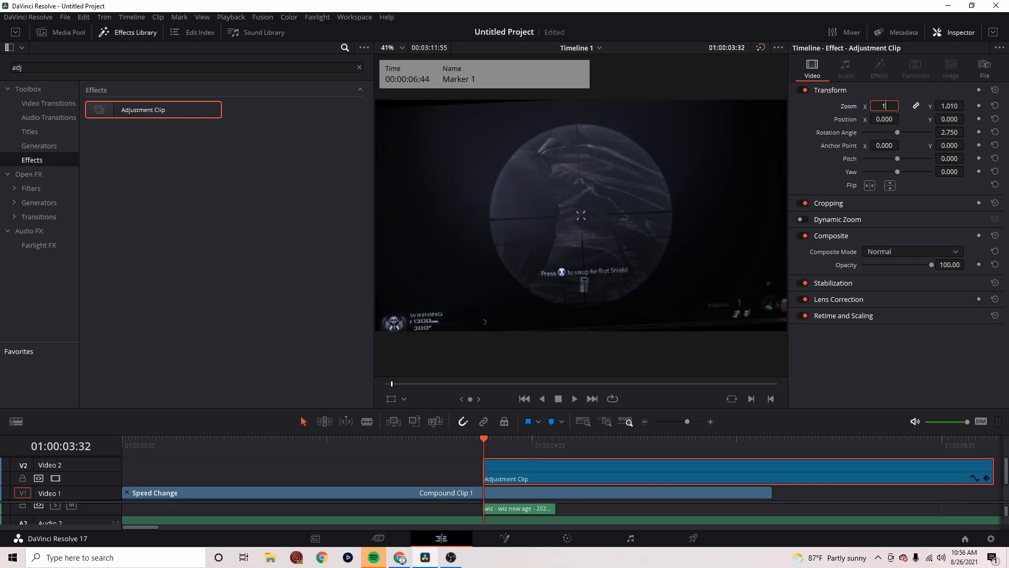
pyautogui.click(920, 93)
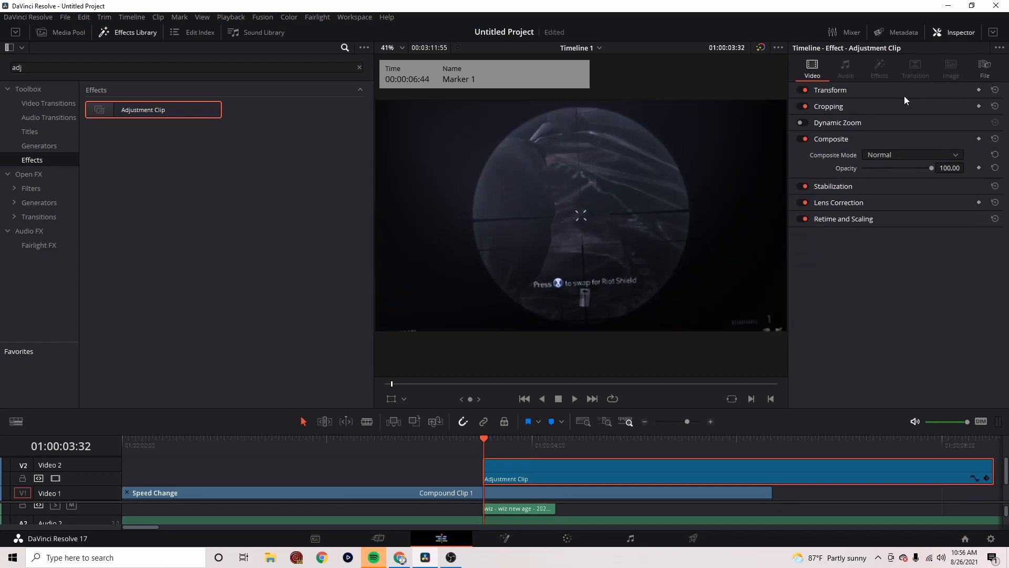
pyautogui.click(844, 93)
pyautogui.moveTo(895, 106); pyautogui.dragTo(902, 106)
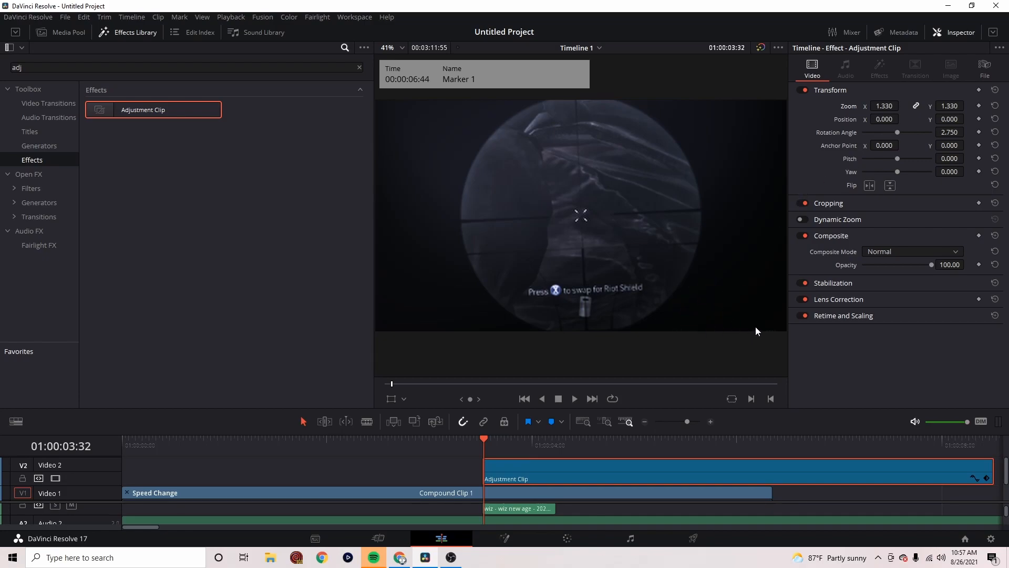
pyautogui.click(980, 90)
# At 01:00:03:34, set the adjustment clip's rotation angle to 1 and its zoom to 1.270
pyautogui.press('Left')
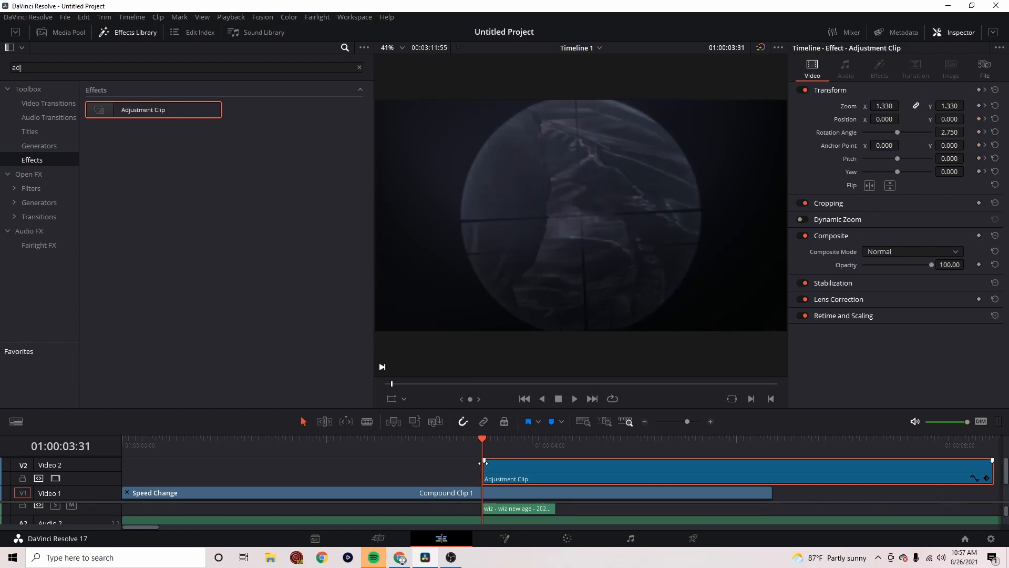
pyautogui.press('Right')
pyautogui.press('Right')
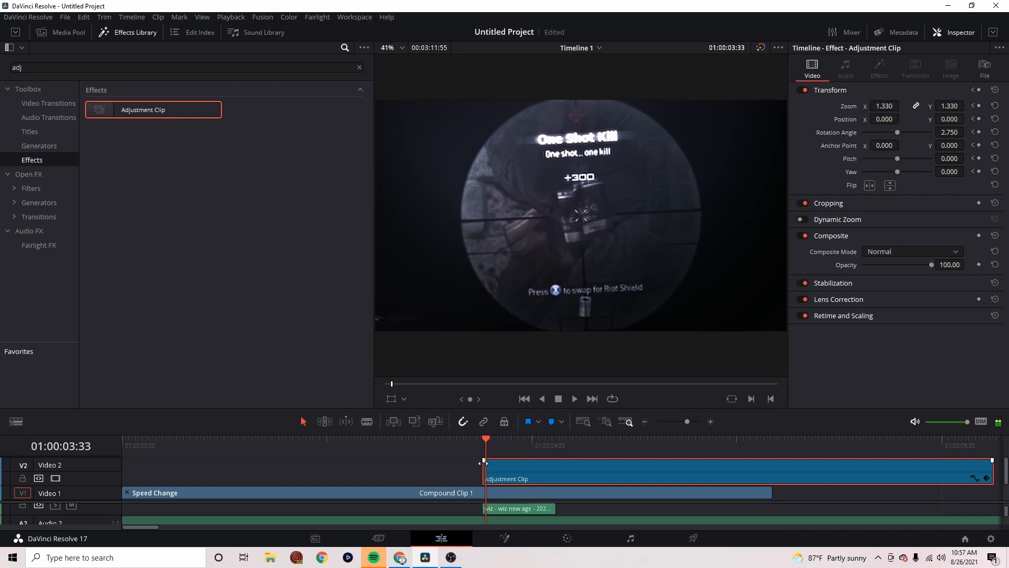
pyautogui.press('Left')
pyautogui.press('Right')
pyautogui.press('Right')
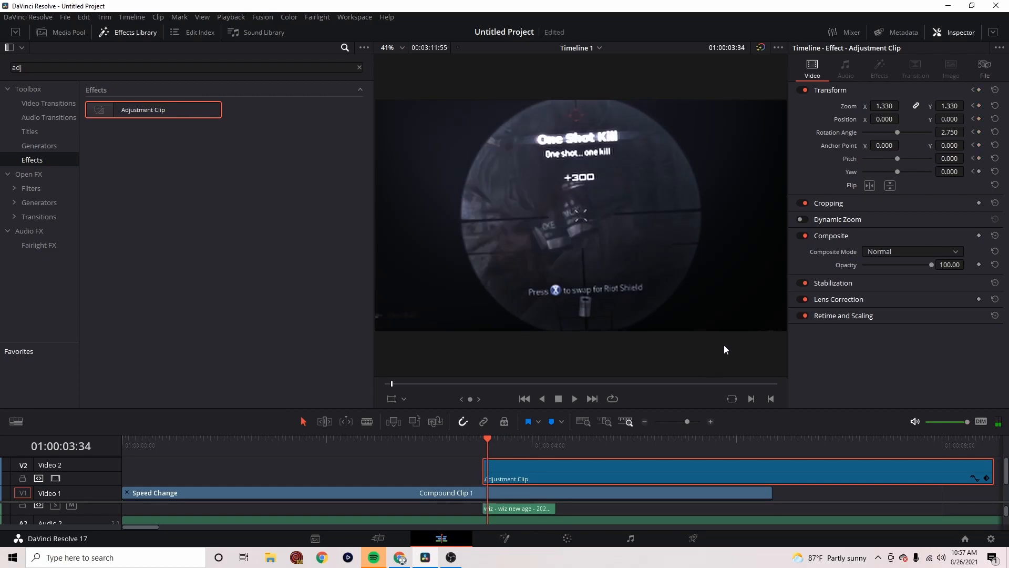
pyautogui.click(949, 132)
pyautogui.write('1')
pyautogui.click(904, 90)
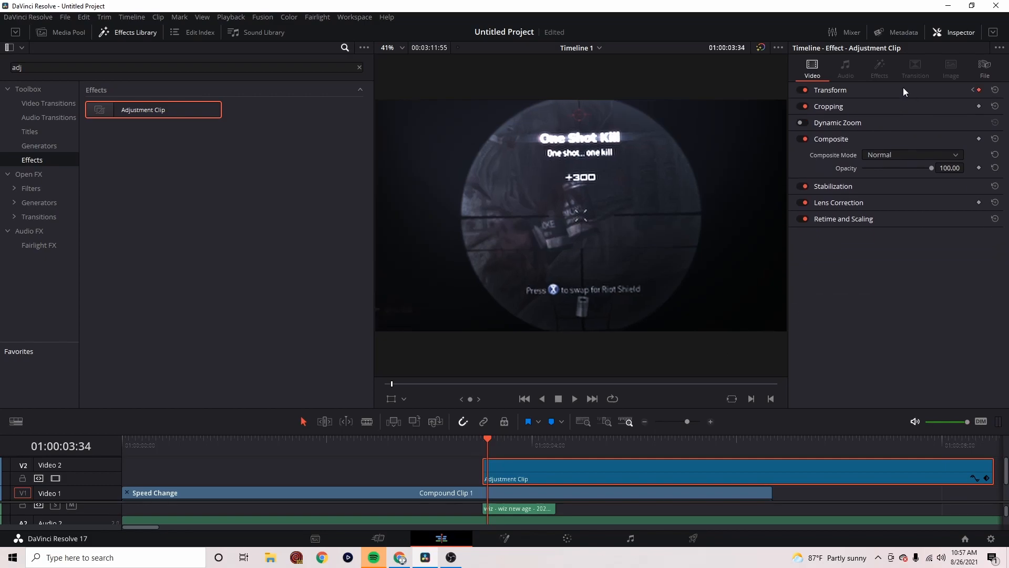
pyautogui.click(844, 89)
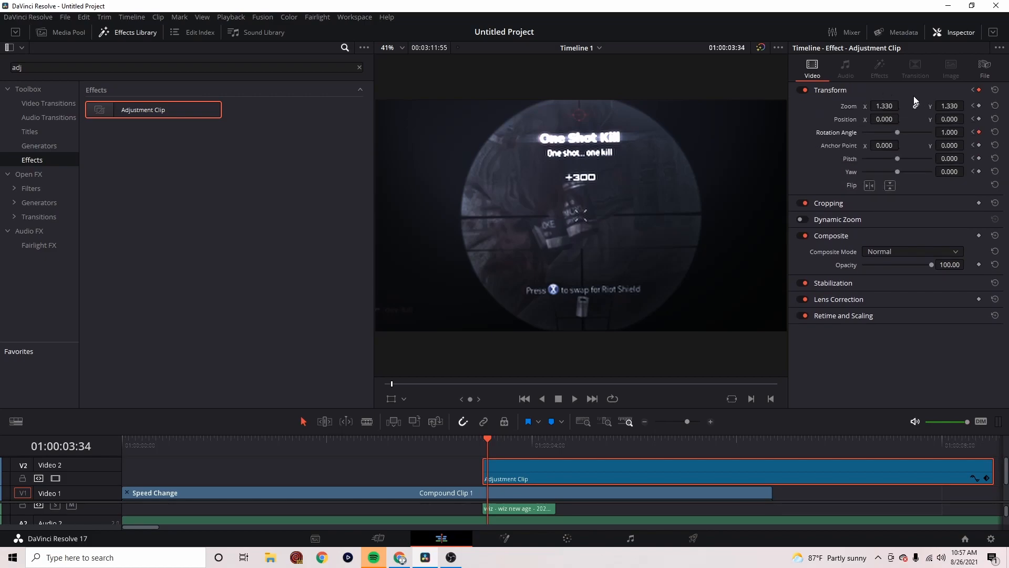
pyautogui.moveTo(895, 105); pyautogui.dragTo(904, 105)
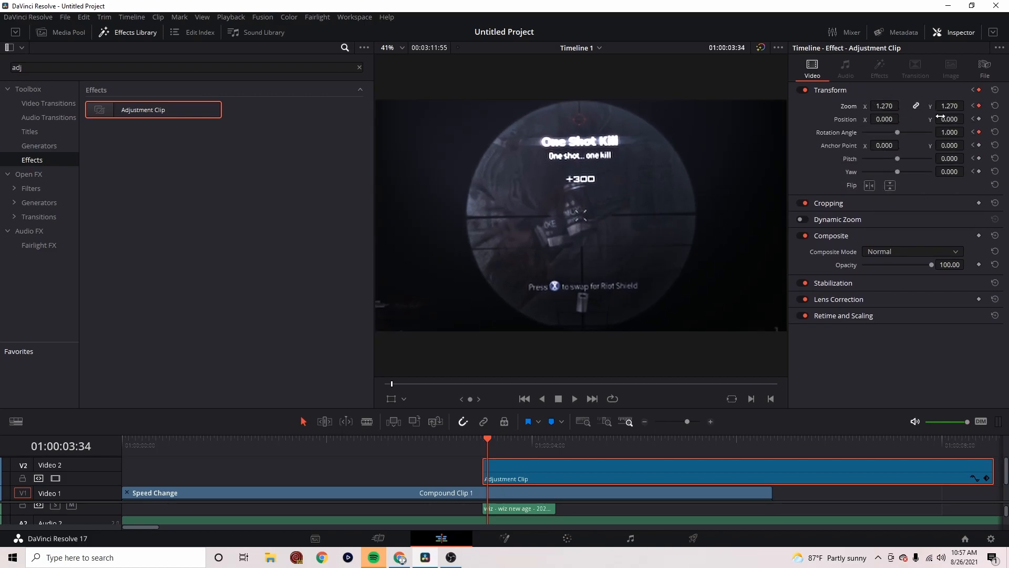
# Set the adjustment clip's zoom to 1.080 at 01:00:03:53, and play back the zoom animation across the shot
pyautogui.press('space')
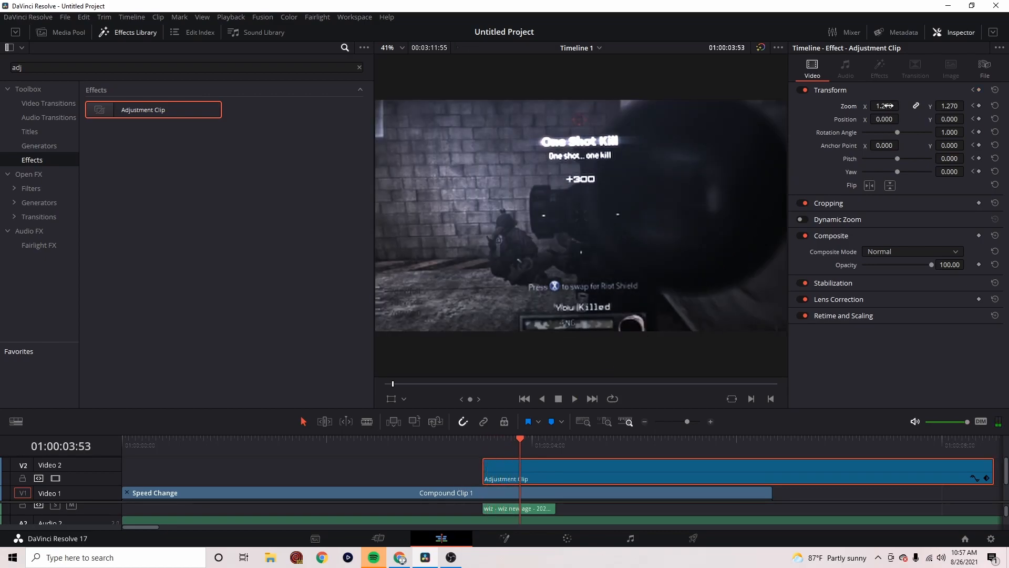
pyautogui.moveTo(888, 106); pyautogui.dragTo(858, 105)
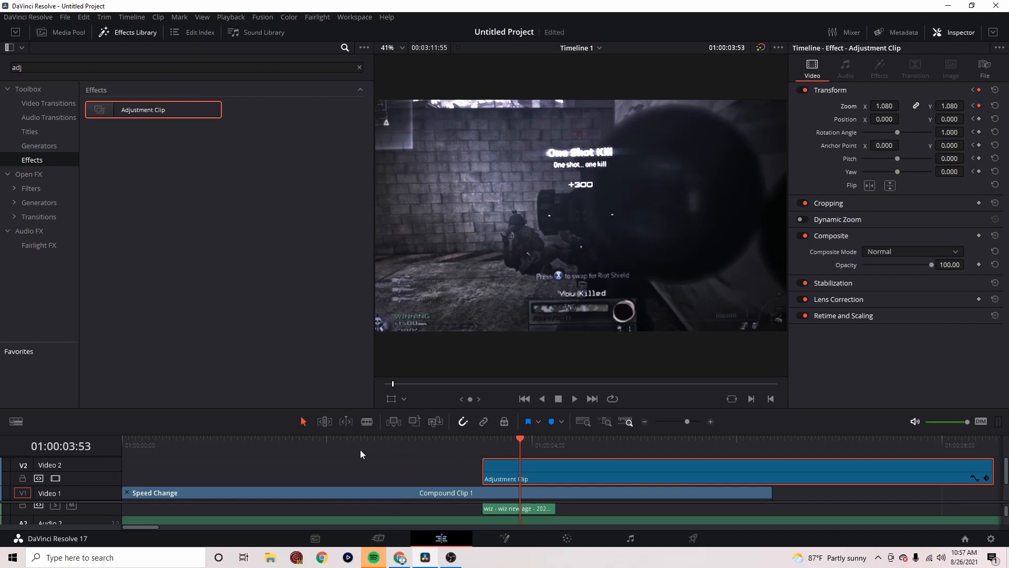
pyautogui.click(356, 450)
pyautogui.press('space')
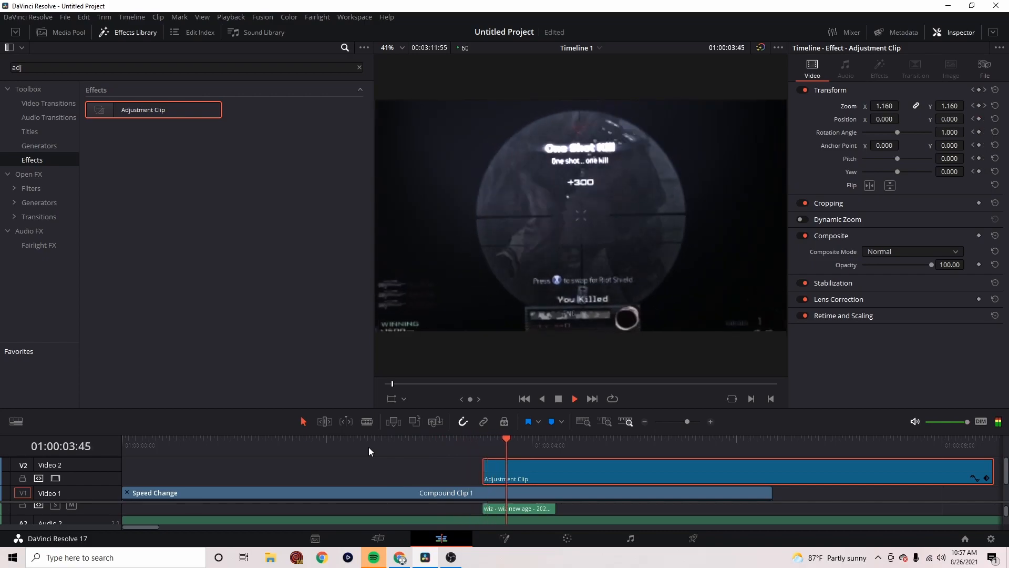
pyautogui.press('space')
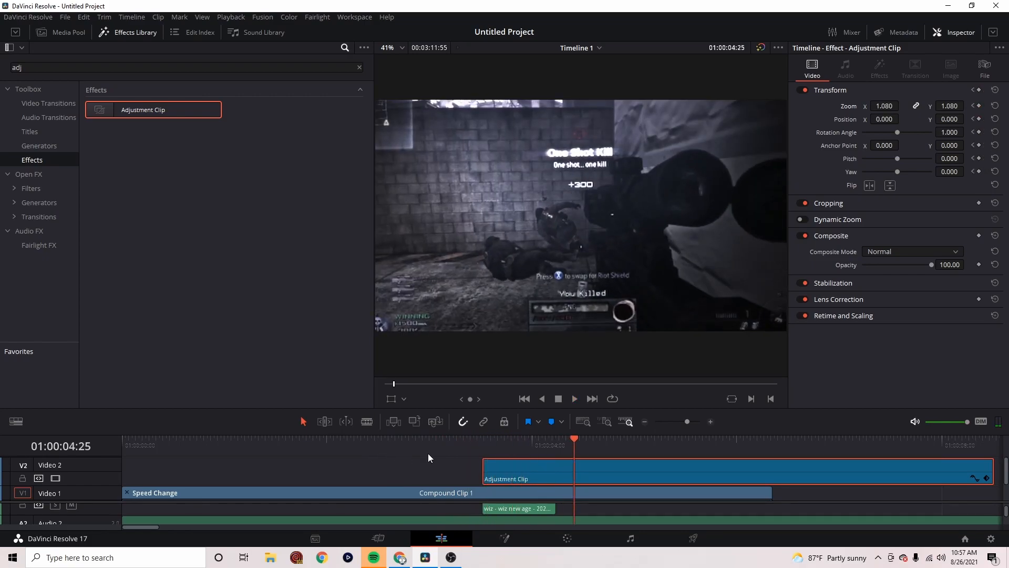
pyautogui.click(484, 444)
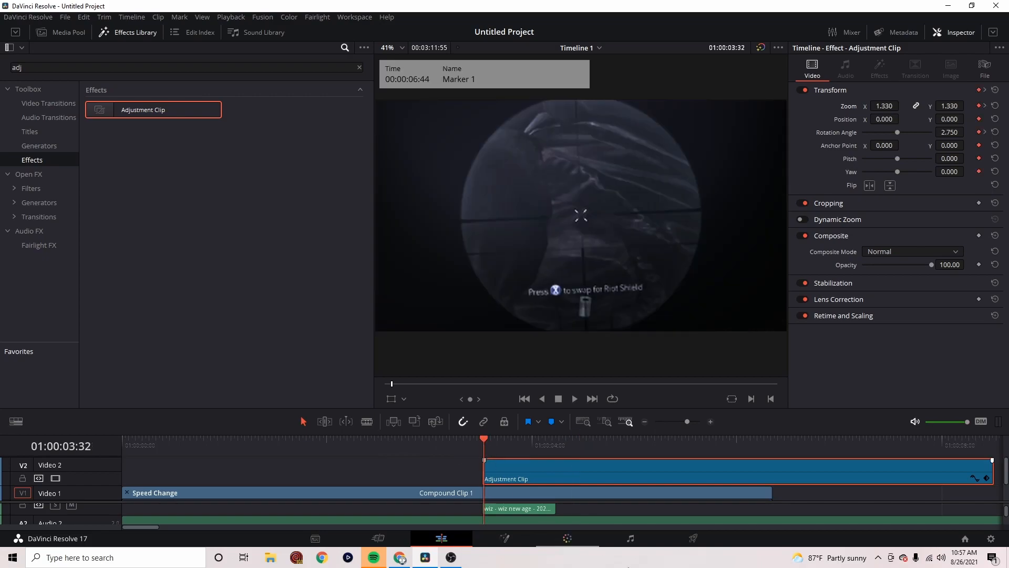
# Find the Magic Bullet Looks effect among the Open FX and apply it to the adjustment clip
pyautogui.click(359, 68)
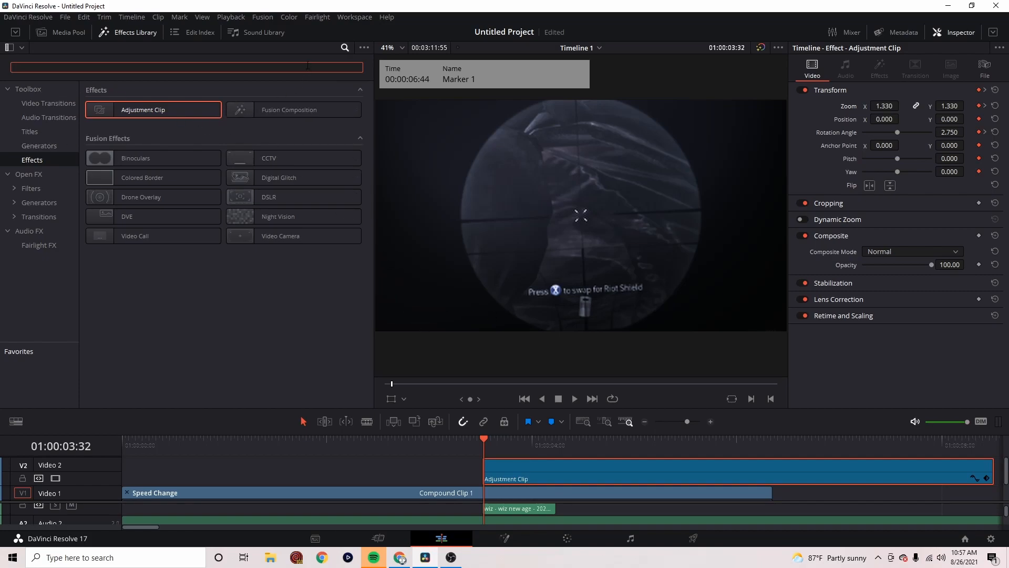
pyautogui.write('looks')
pyautogui.click(36, 173)
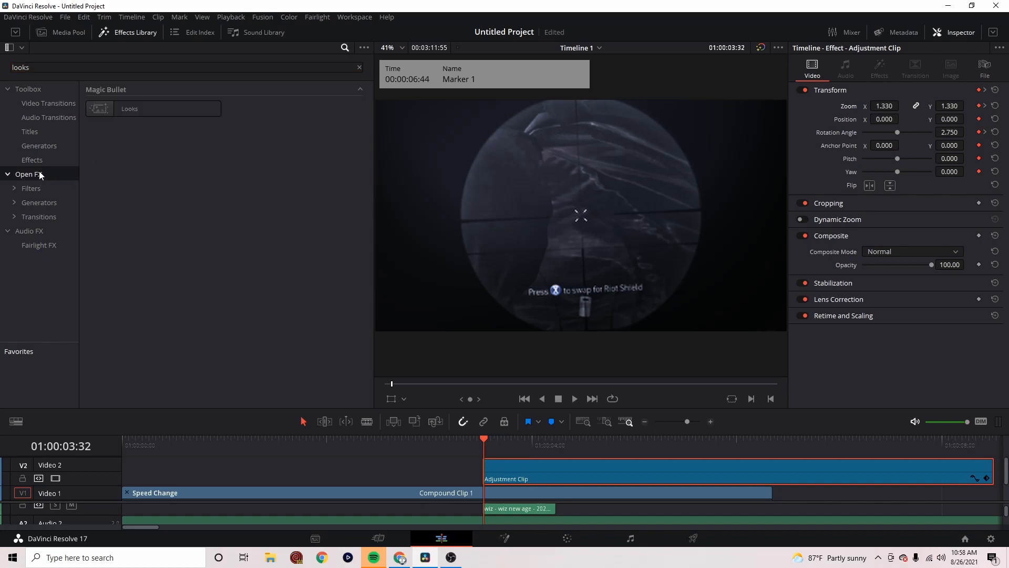
pyautogui.moveTo(131, 103); pyautogui.dragTo(549, 467)
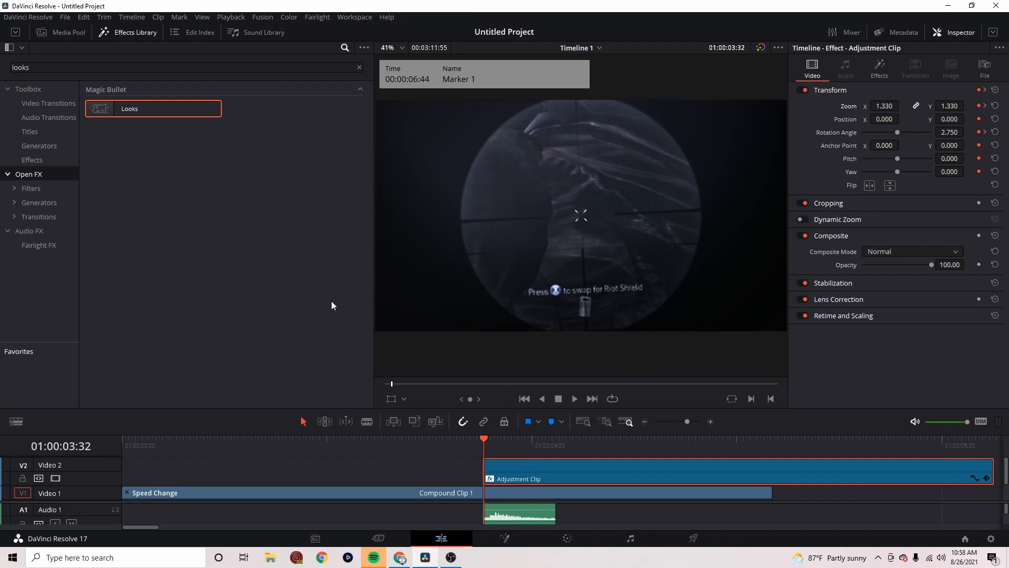
# Open the adjustment clip's look for editing and add the Edge Softness lens tool to it
pyautogui.click(880, 71)
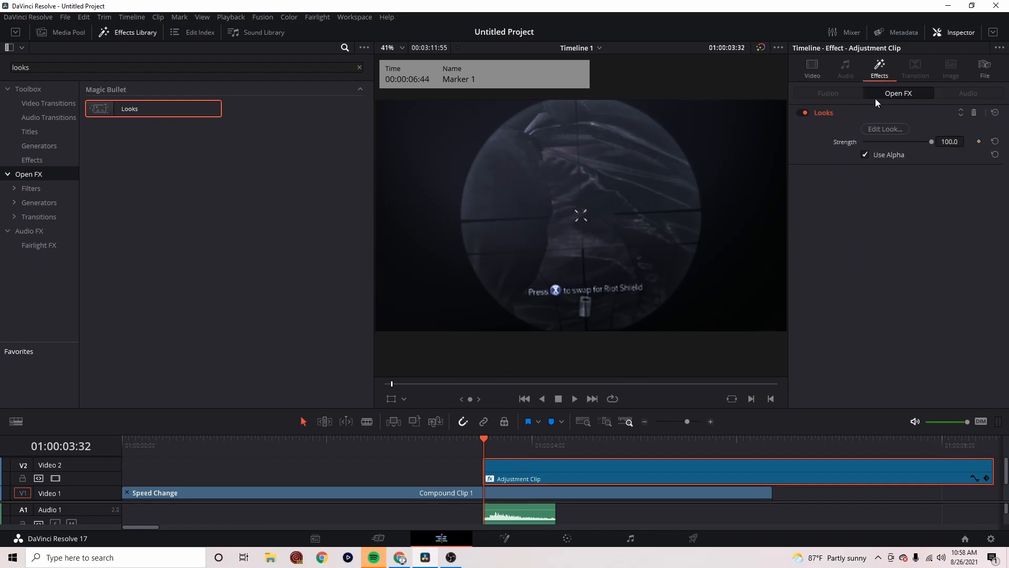
pyautogui.click(885, 129)
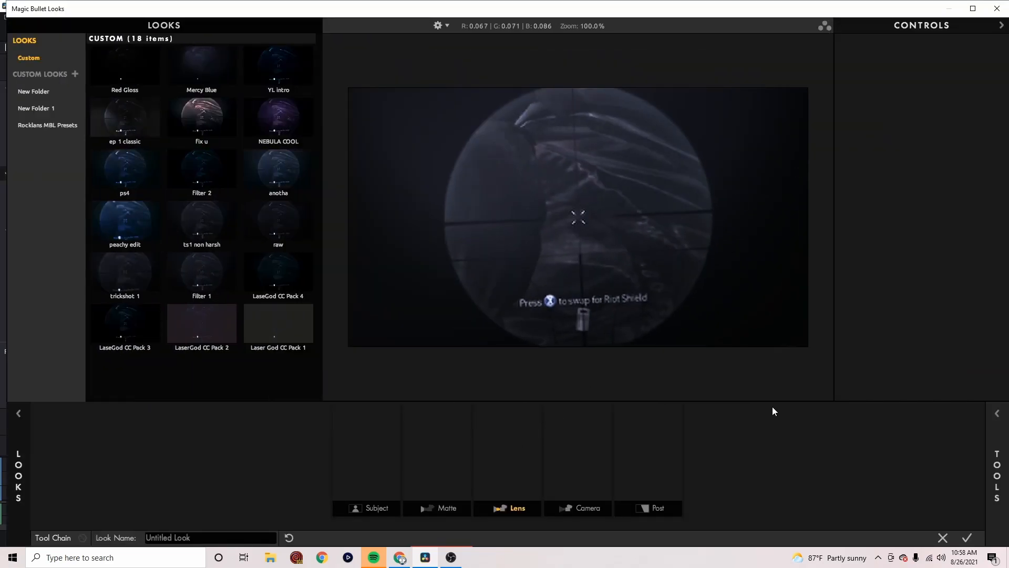
pyautogui.click(995, 412)
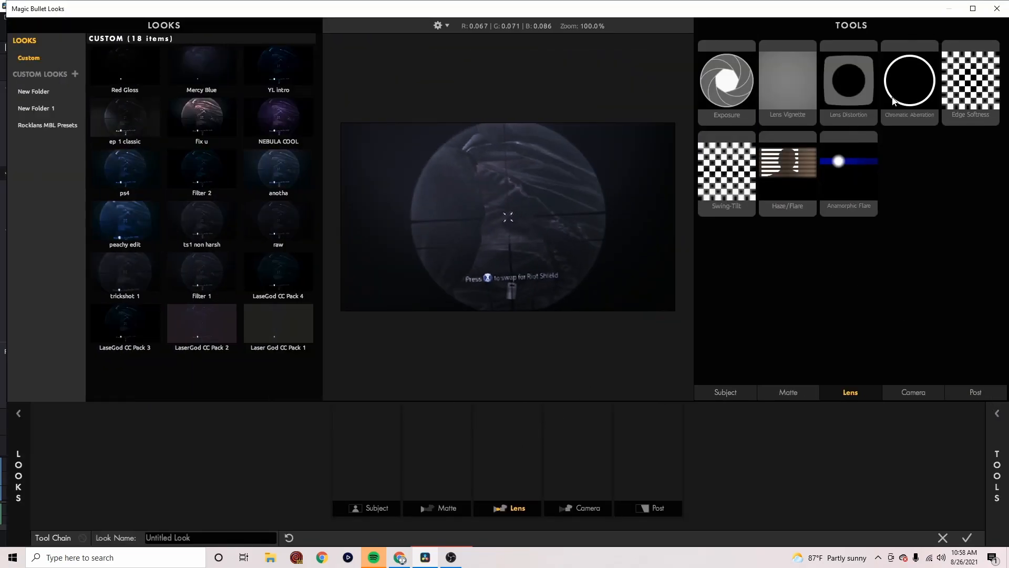
pyautogui.moveTo(950, 106); pyautogui.dragTo(529, 446)
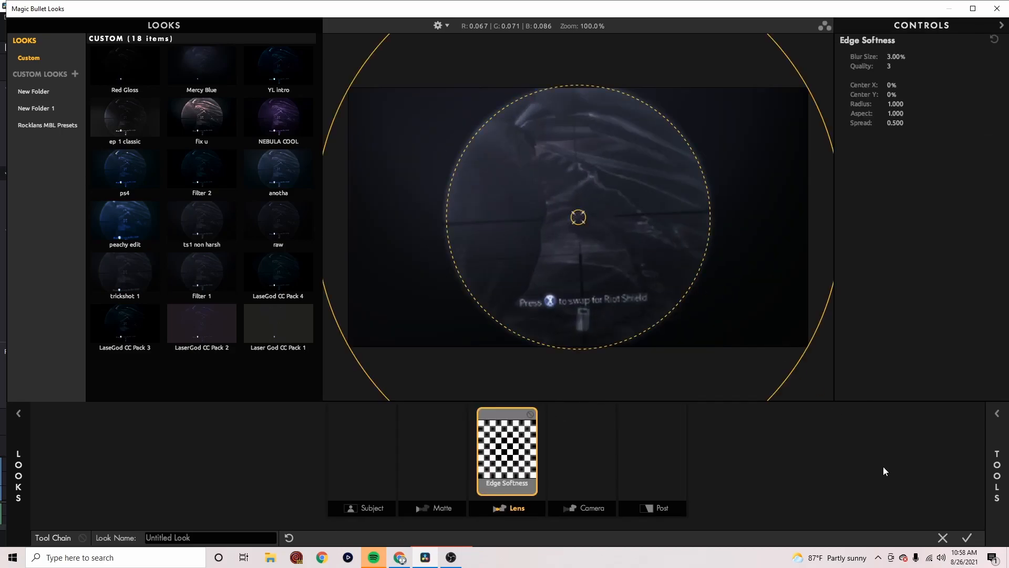
# Shape the Edge Softness area into a wide ellipse with radius about 0.657, aspect about 1.936 and spread about 0.266, and apply the look
pyautogui.moveTo(690, 291); pyautogui.dragTo(739, 326)
pyautogui.scroll(-2, 755, 390)
pyautogui.scroll(-3, 786, 354)
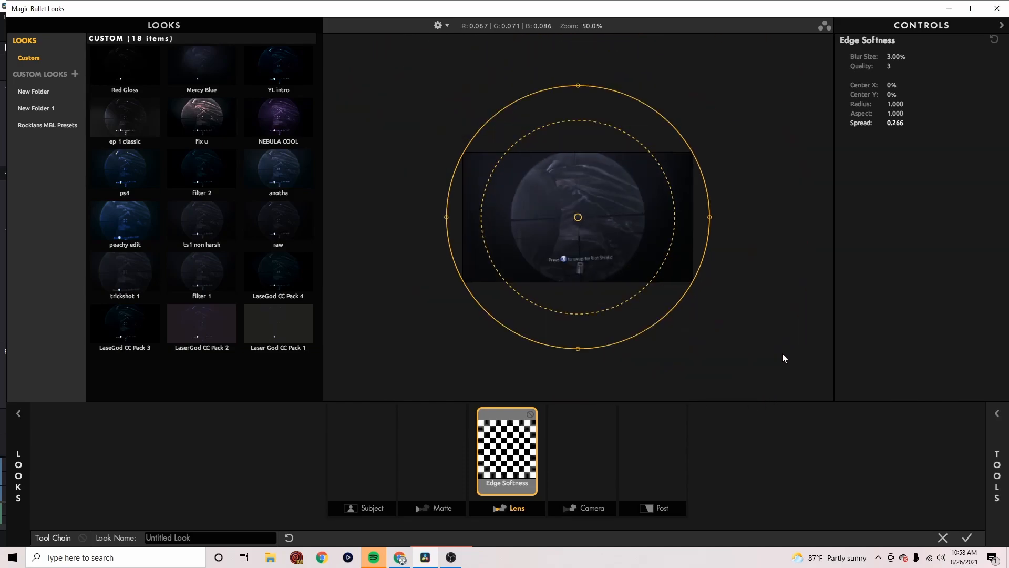
pyautogui.moveTo(578, 332); pyautogui.dragTo(582, 290)
pyautogui.moveTo(471, 220); pyautogui.dragTo(433, 221)
pyautogui.moveTo(578, 283); pyautogui.dragTo(557, 260)
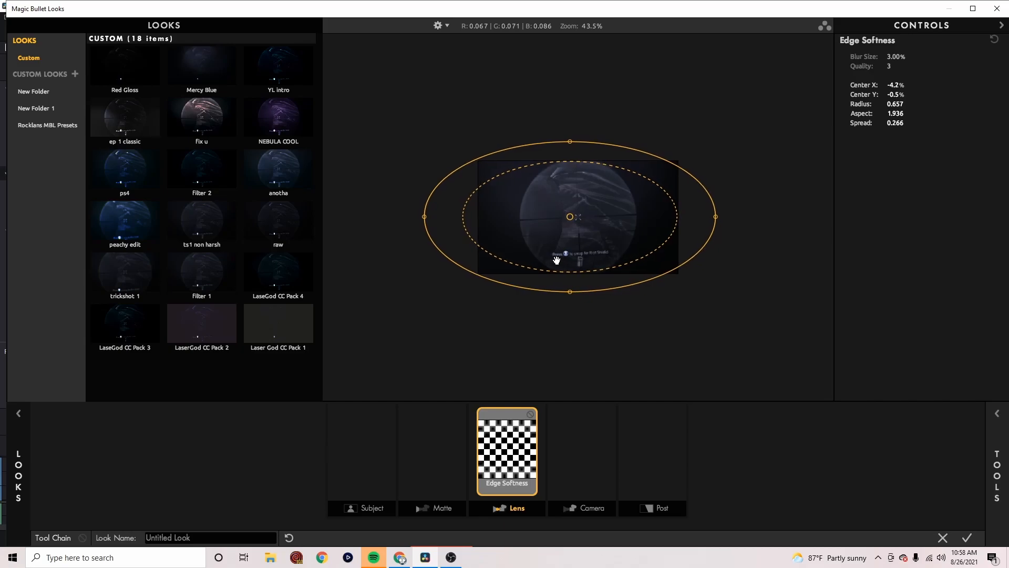
pyautogui.click(967, 538)
# Keyframe the Looks strength at 89.2 at 01:00:03:32 and at 27.9 at 01:00:04:09
pyautogui.press('space')
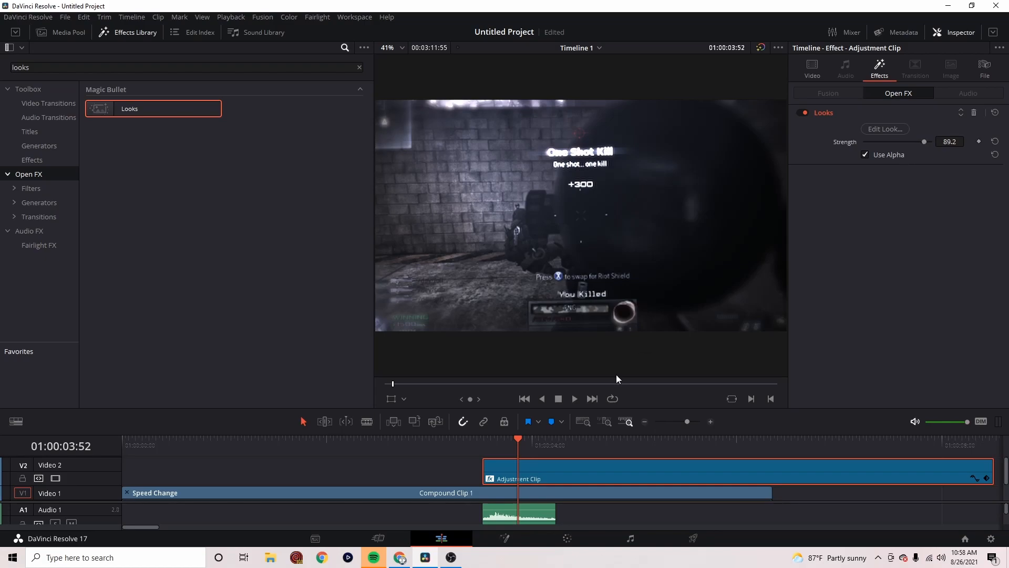
pyautogui.moveTo(516, 447)
pyautogui.mouseDown()
pyautogui.moveTo(480, 451)
pyautogui.moveTo(488, 456)
pyautogui.mouseUp()
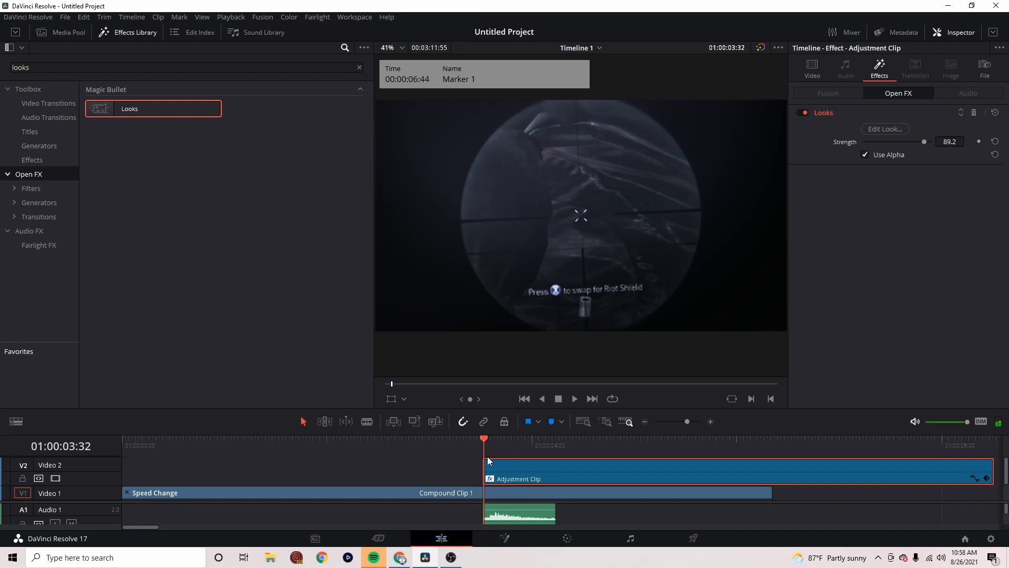
pyautogui.press('space')
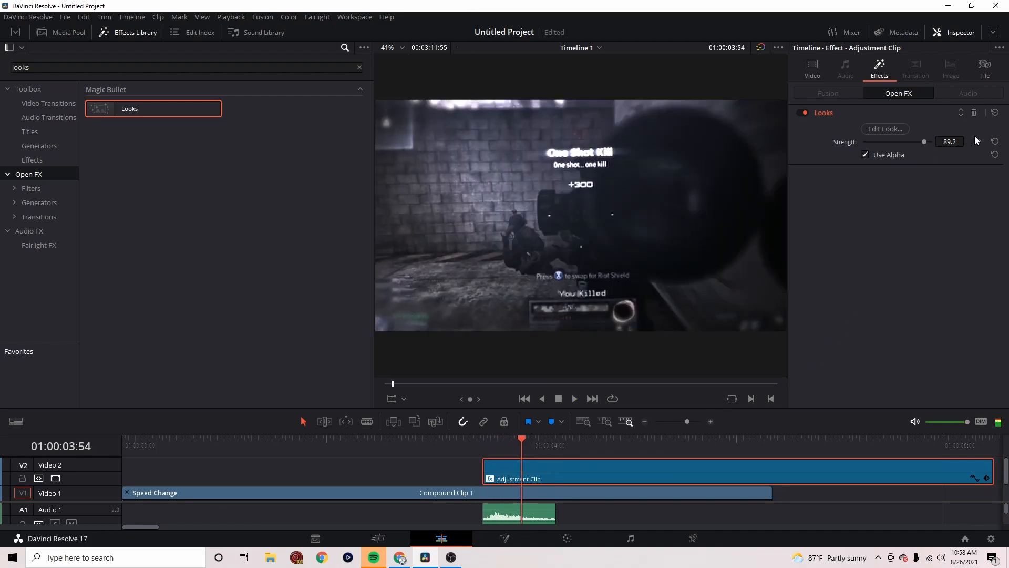
pyautogui.click(486, 447)
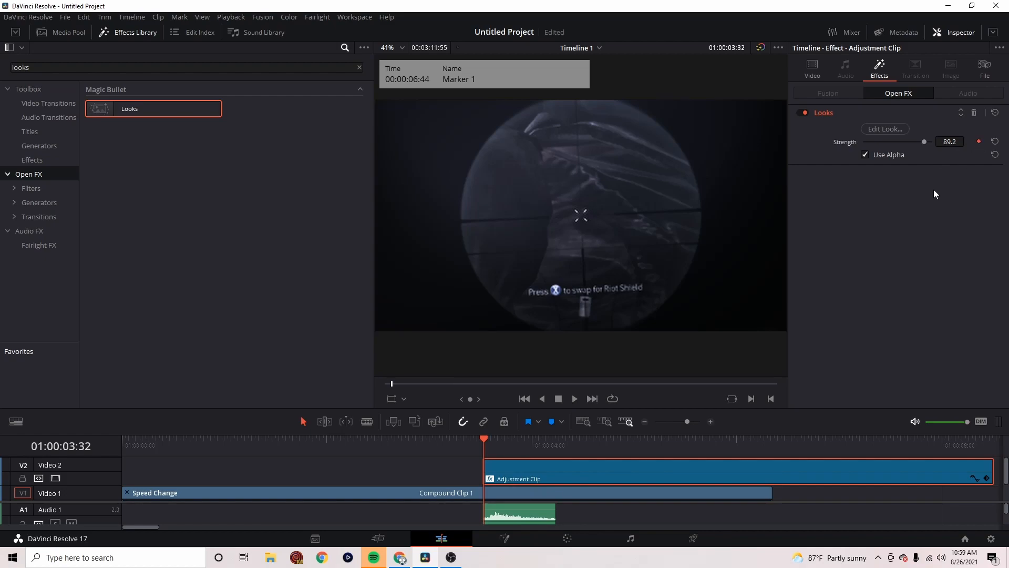
pyautogui.press('space')
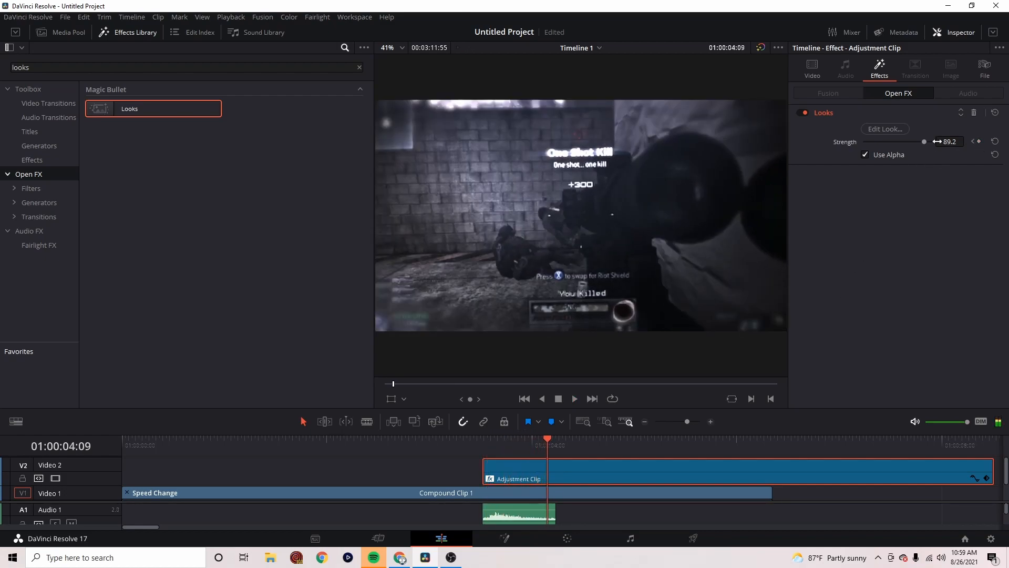
pyautogui.moveTo(921, 142); pyautogui.dragTo(883, 142)
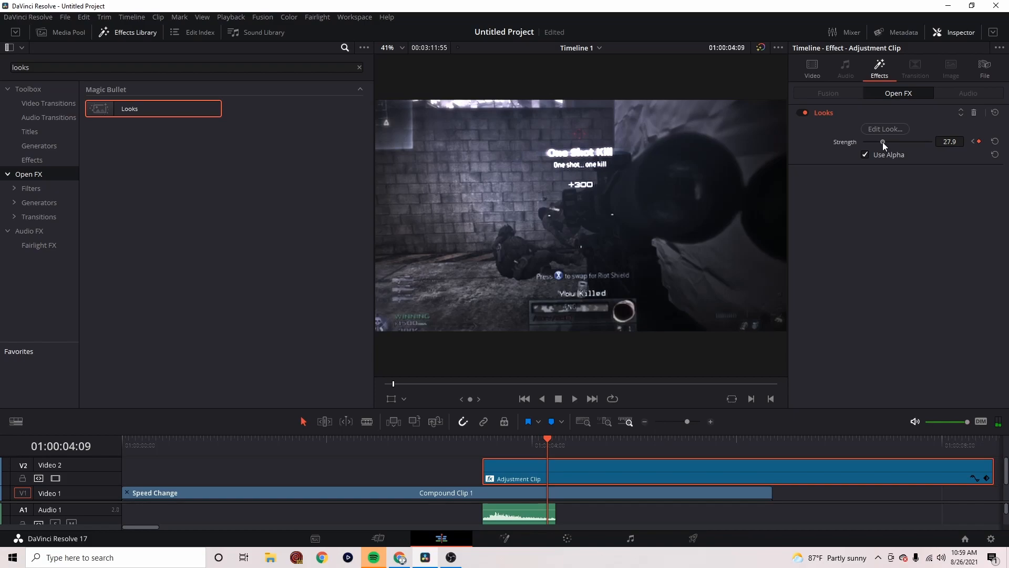
# Play the edit from just before the shot to review the fading edge softness
pyautogui.click(457, 441)
pyautogui.press('space')
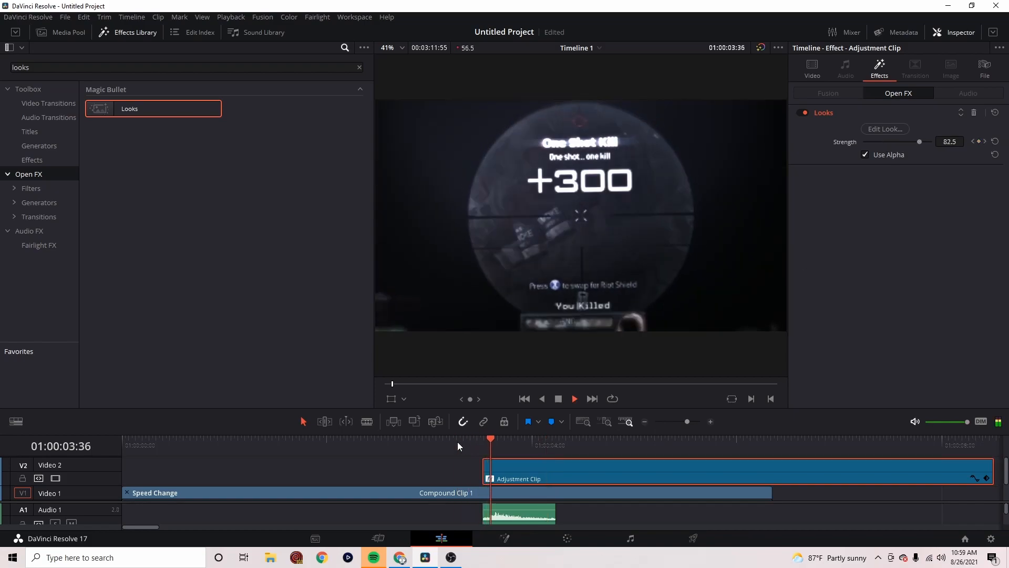
pyautogui.press('space')
# Find the Radial Blur effect, apply it to the adjustment clip, and play it back from the marker at 01:00:03:32
pyautogui.click(484, 441)
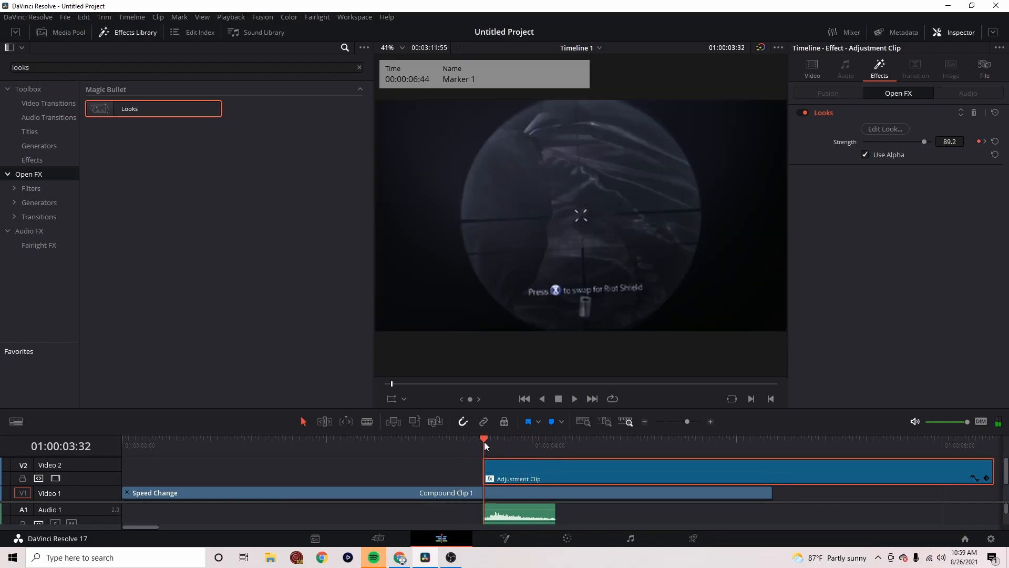
pyautogui.click(360, 67)
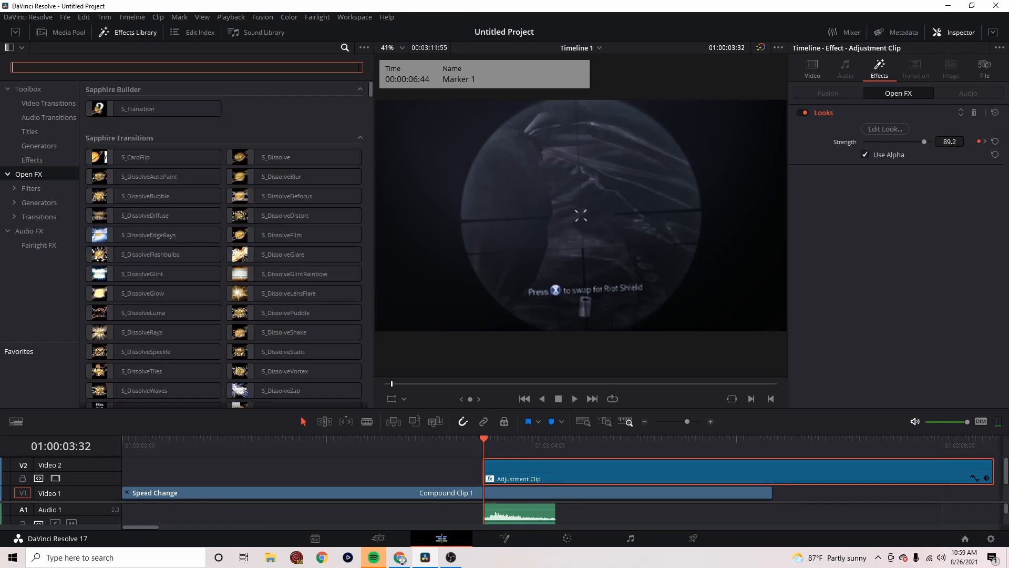
pyautogui.write('radi')
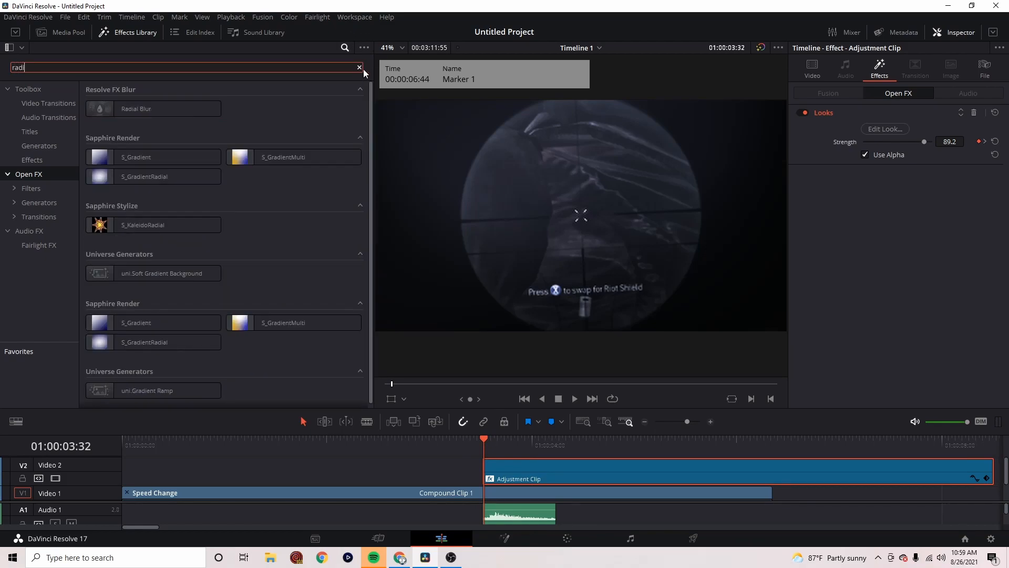
pyautogui.moveTo(158, 109); pyautogui.dragTo(524, 471)
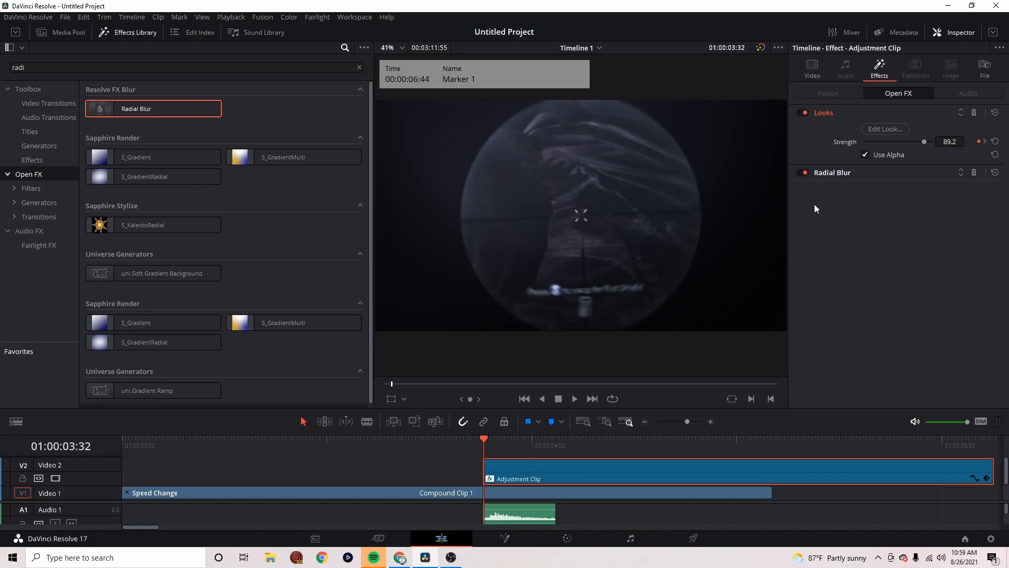
pyautogui.press('space')
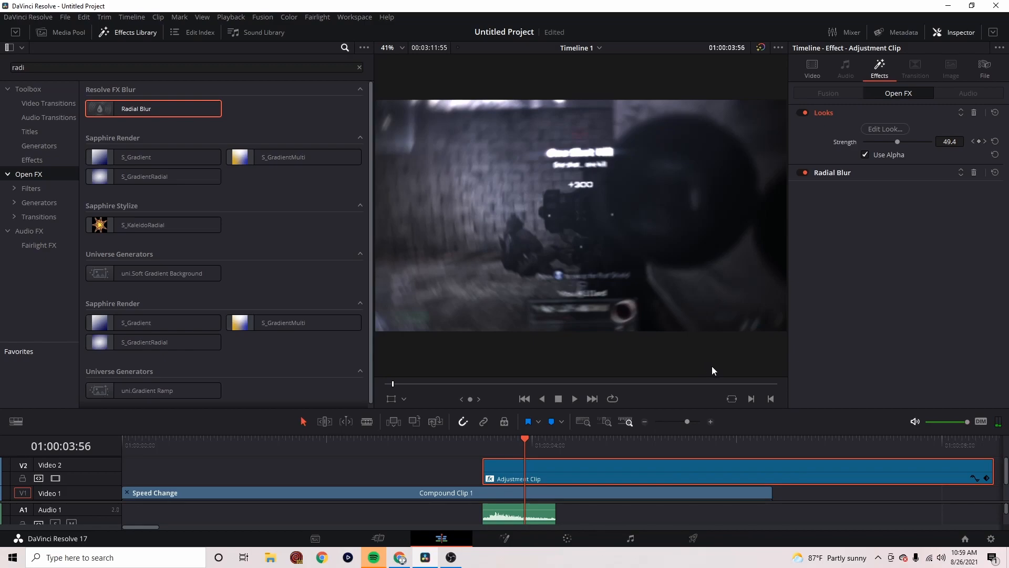
# Keyframe the Radial Blur smooth strength at 0.400 at 01:00:03:32 and at 0.054 at 01:00:04:13
pyautogui.click(844, 174)
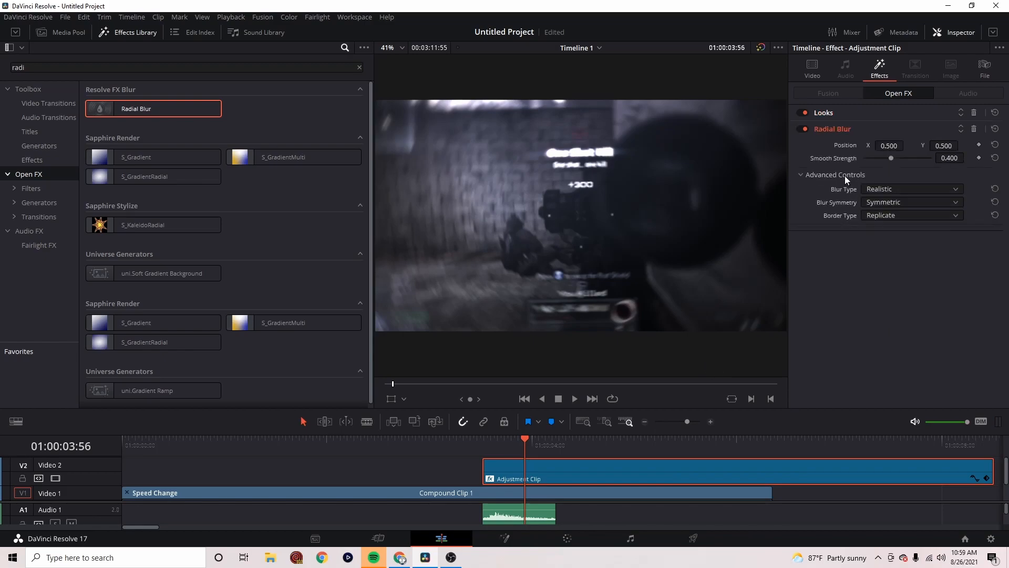
pyautogui.click(490, 438)
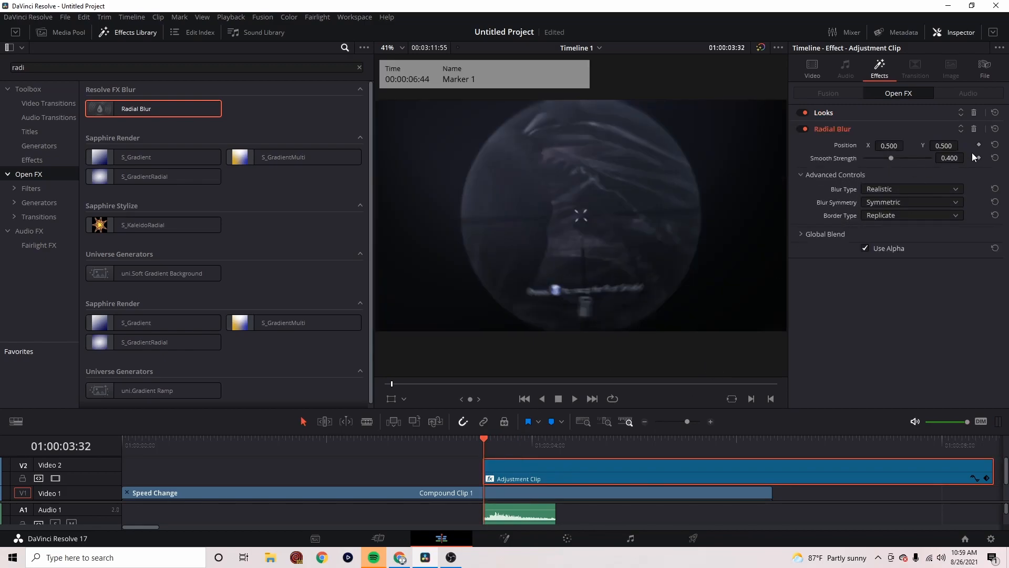
pyautogui.press('space')
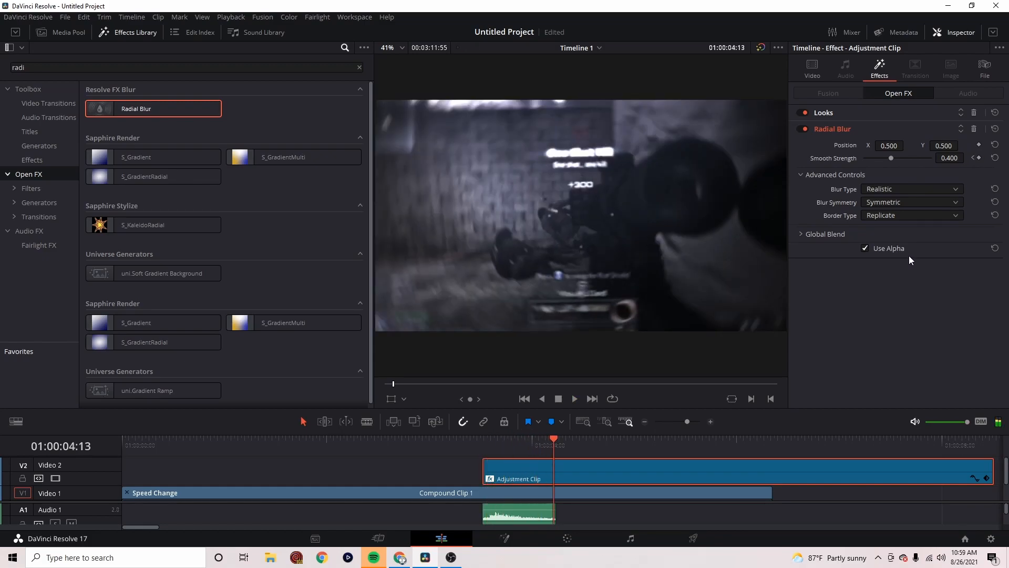
pyautogui.click(869, 159)
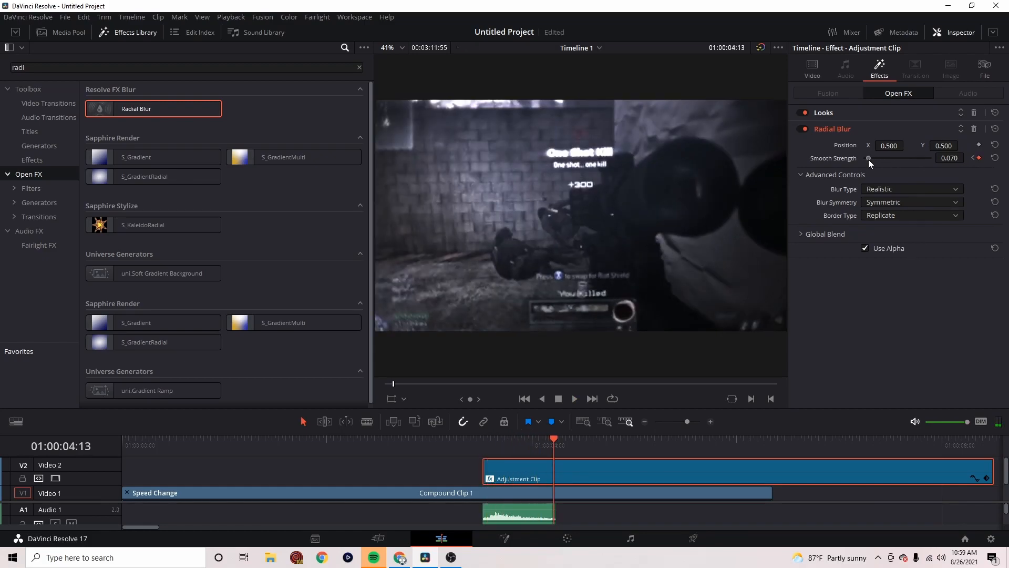
pyautogui.click(867, 158)
# Play the edit repeatedly from before the shot to review the fading radial blur
pyautogui.click(425, 447)
pyautogui.press('space')
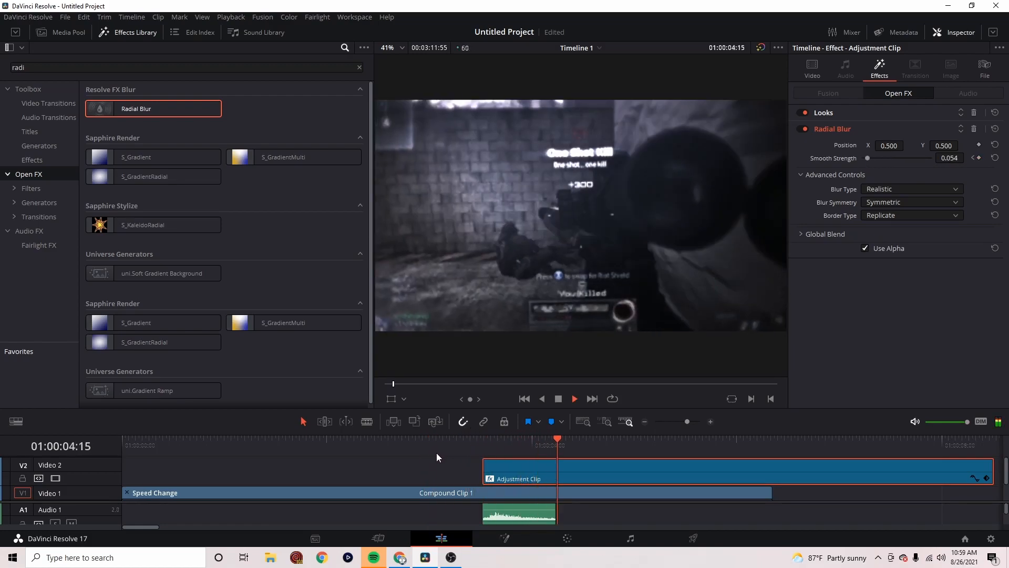
pyautogui.press('space')
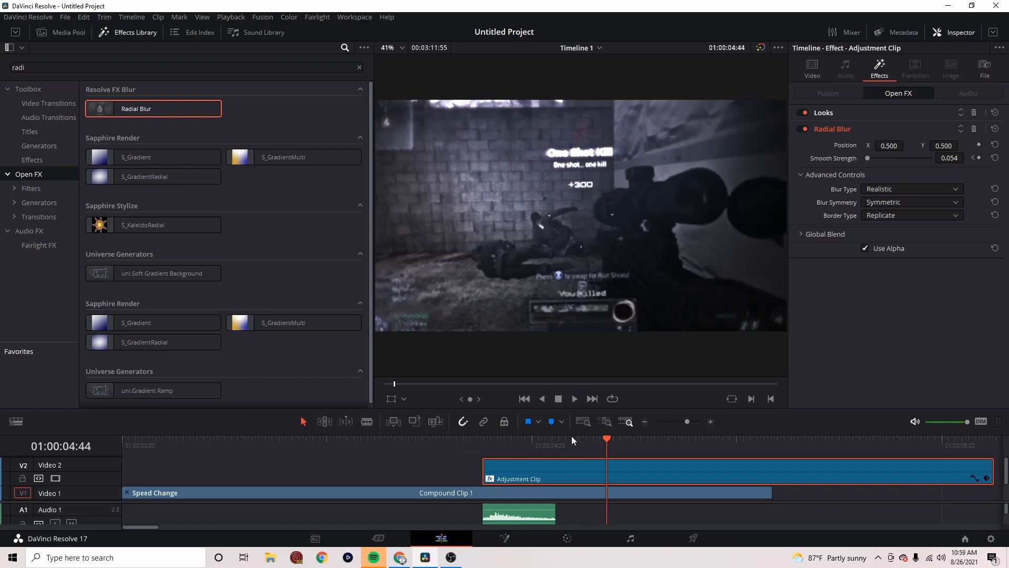
pyautogui.moveTo(604, 441); pyautogui.dragTo(580, 447)
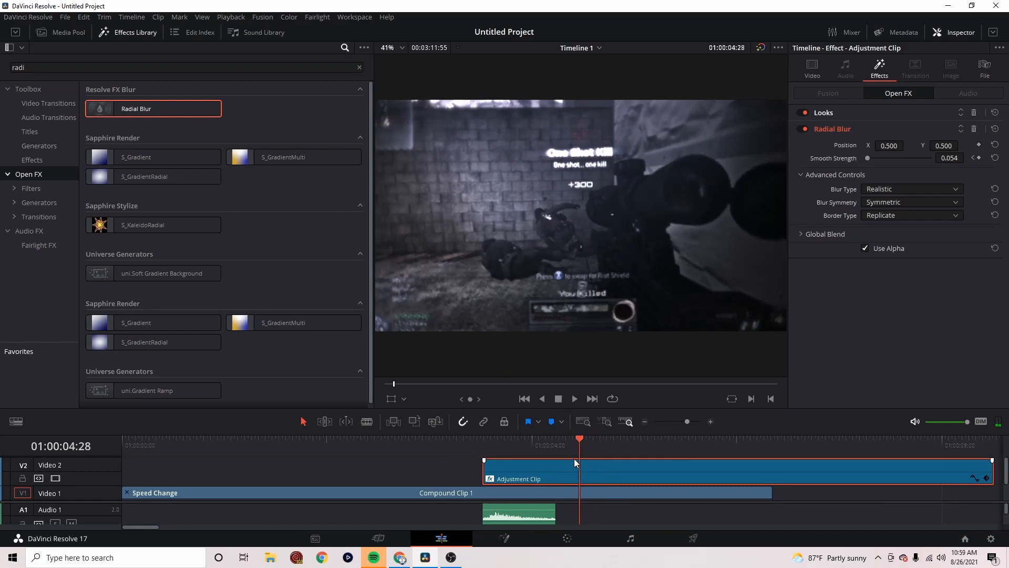
pyautogui.moveTo(581, 449); pyautogui.dragTo(438, 444)
pyautogui.press('space')
pyautogui.press('space')
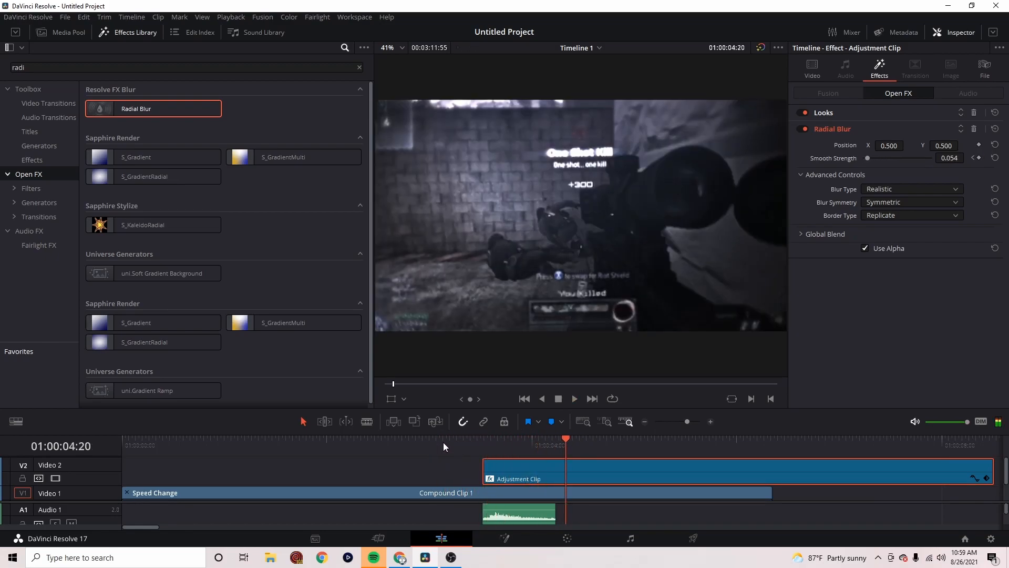
pyautogui.click(320, 446)
pyautogui.press('space')
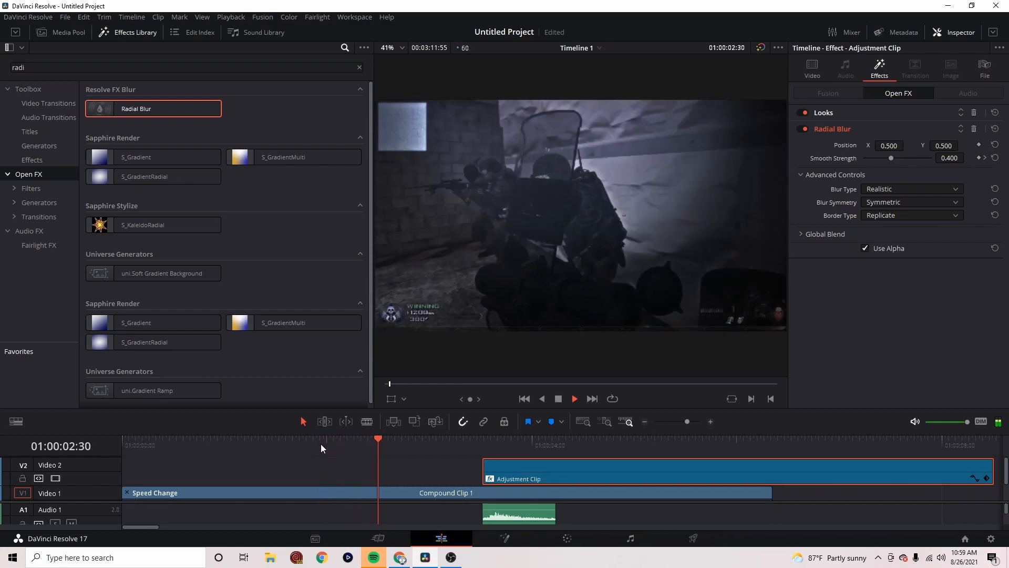
pyautogui.press('space')
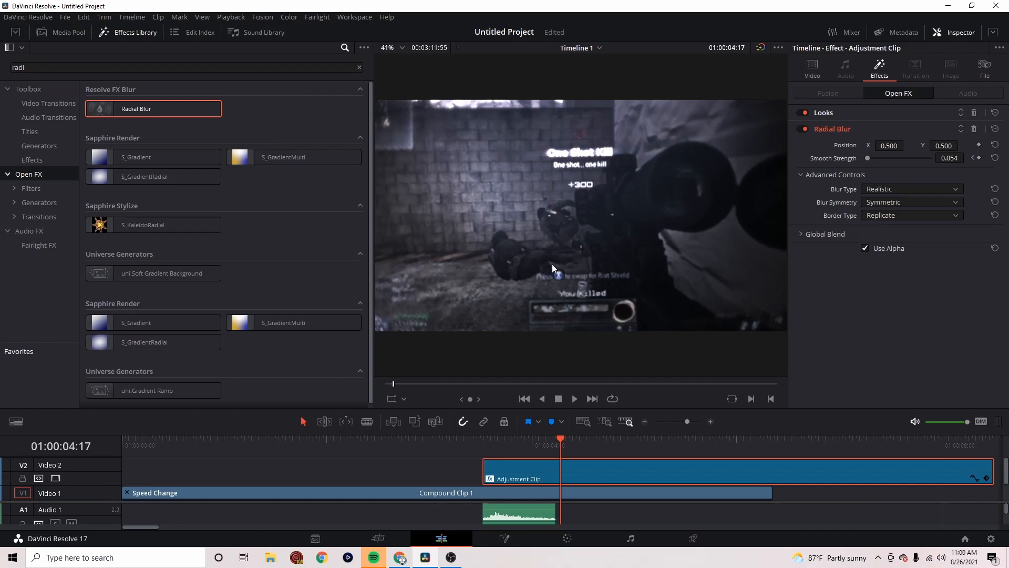
# Split the compound clip at 01:00:03:52, show the second part's retime controls, and stretch it to 19% speed
pyautogui.moveTo(558, 446); pyautogui.dragTo(518, 452)
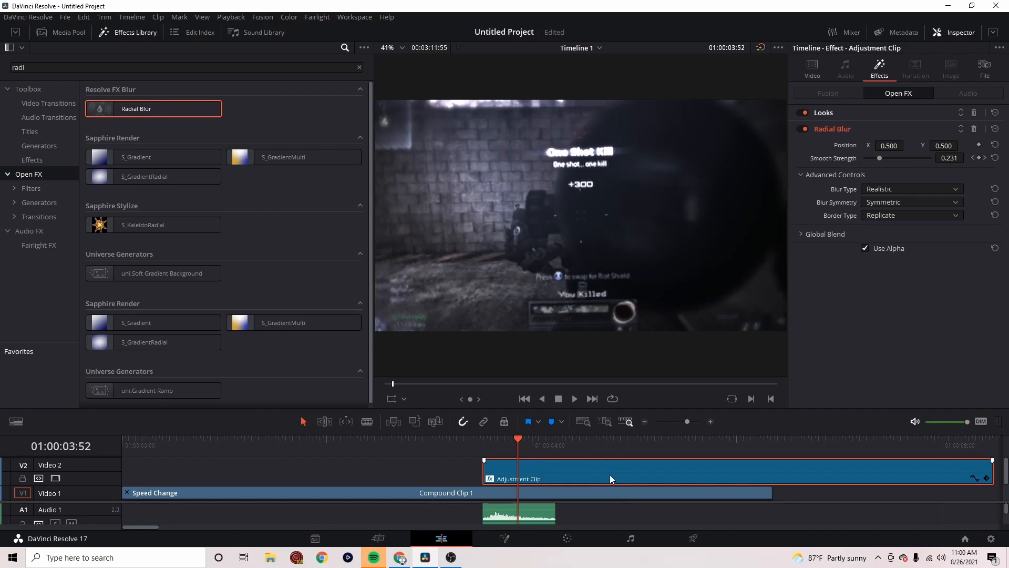
pyautogui.moveTo(517, 443)
pyautogui.mouseDown()
pyautogui.moveTo(560, 449)
pyautogui.moveTo(518, 449)
pyautogui.mouseUp()
pyautogui.scroll(-2, 626, 483)
pyautogui.click(529, 484)
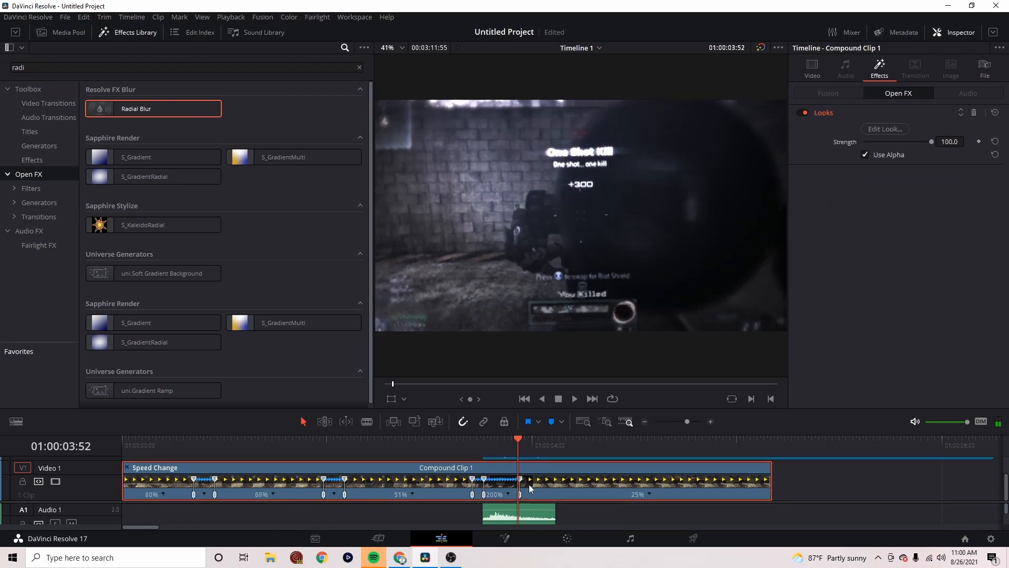
pyautogui.hotkey('ctrl', 'b')
pyautogui.rightClick(544, 486)
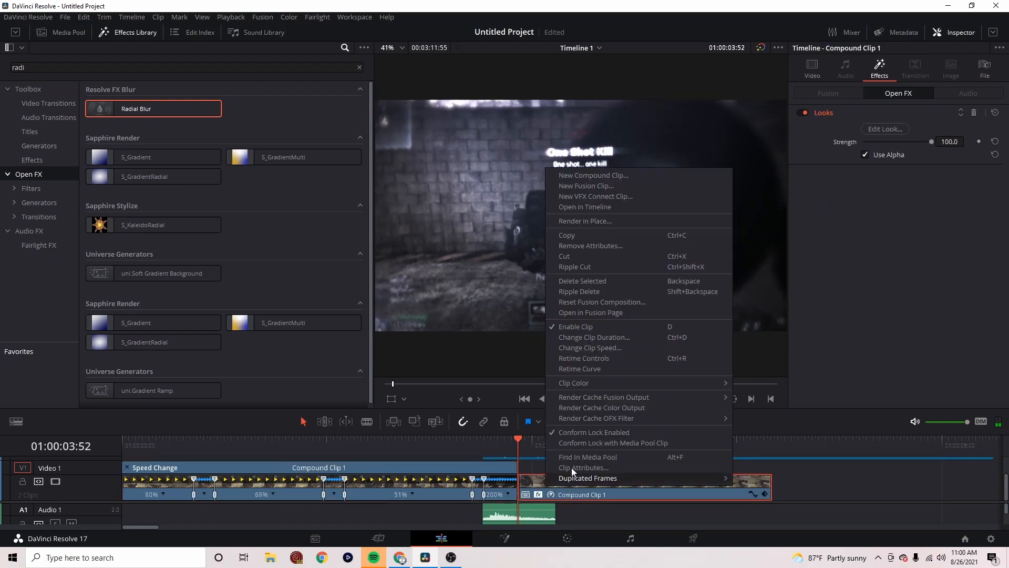
pyautogui.click(623, 358)
pyautogui.moveTo(765, 472); pyautogui.dragTo(836, 470)
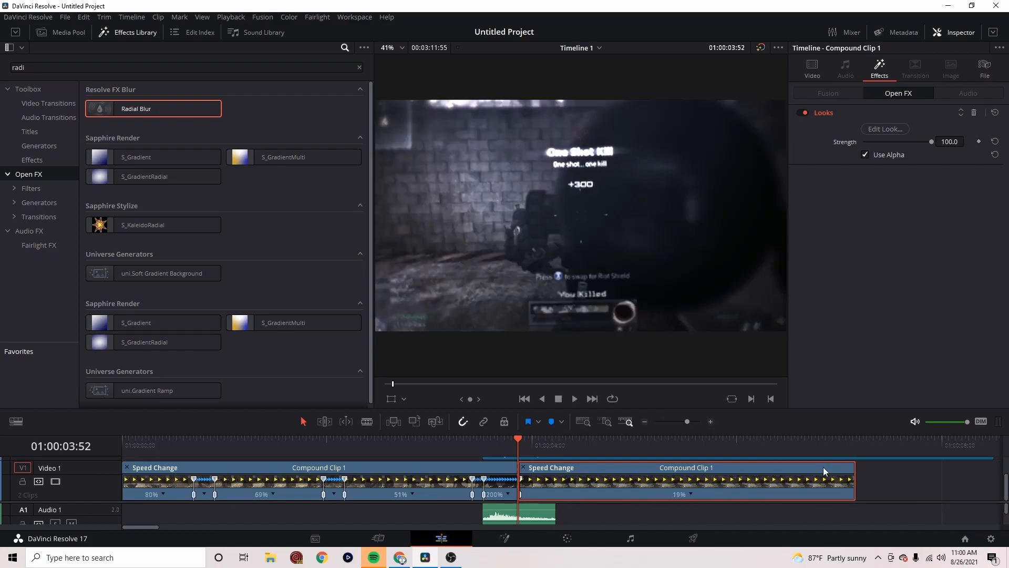
# Set the Retime Process of the compound clip's second part to Optical Flow
pyautogui.click(885, 129)
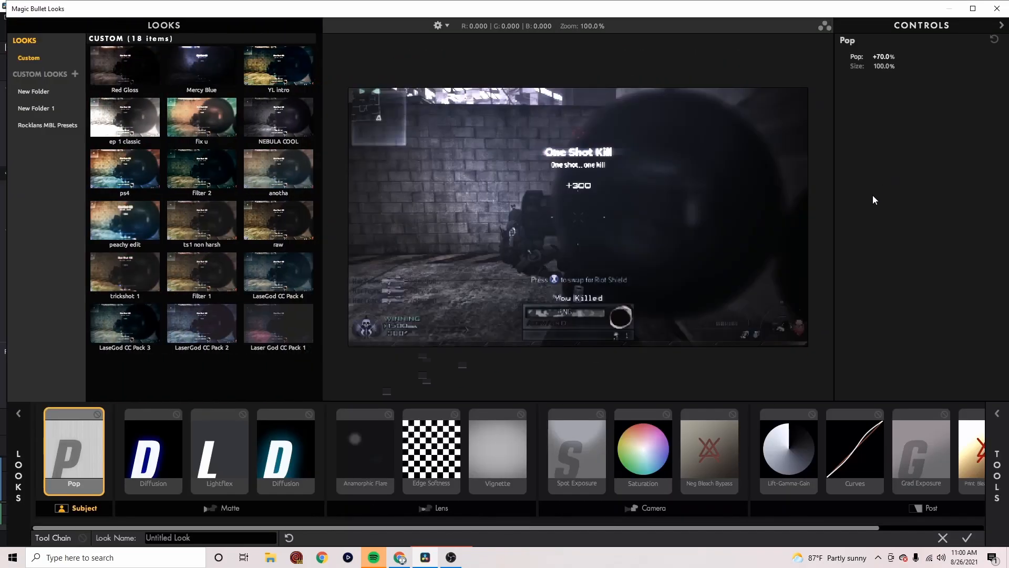
pyautogui.click(943, 538)
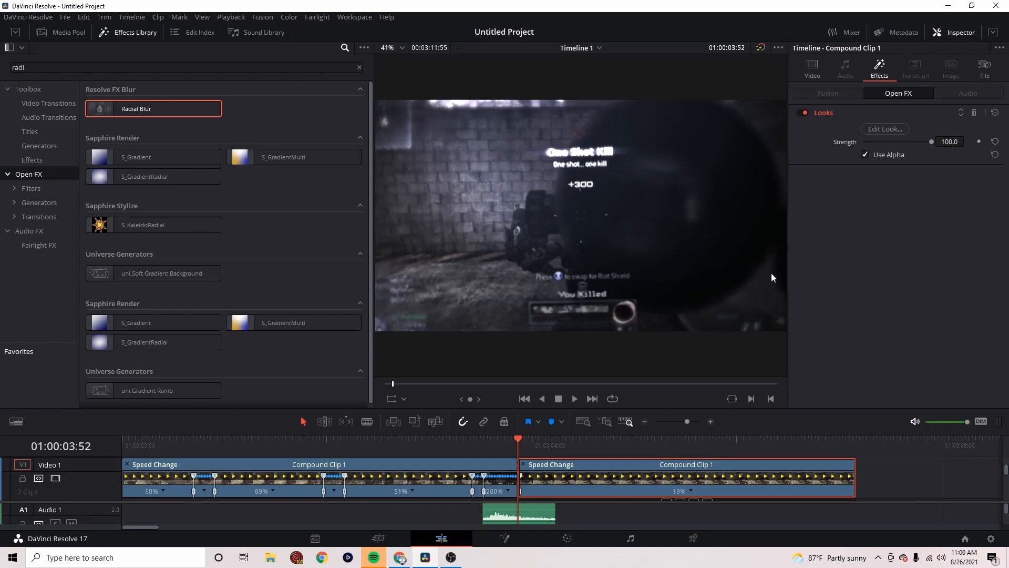
pyautogui.click(813, 66)
pyautogui.click(844, 332)
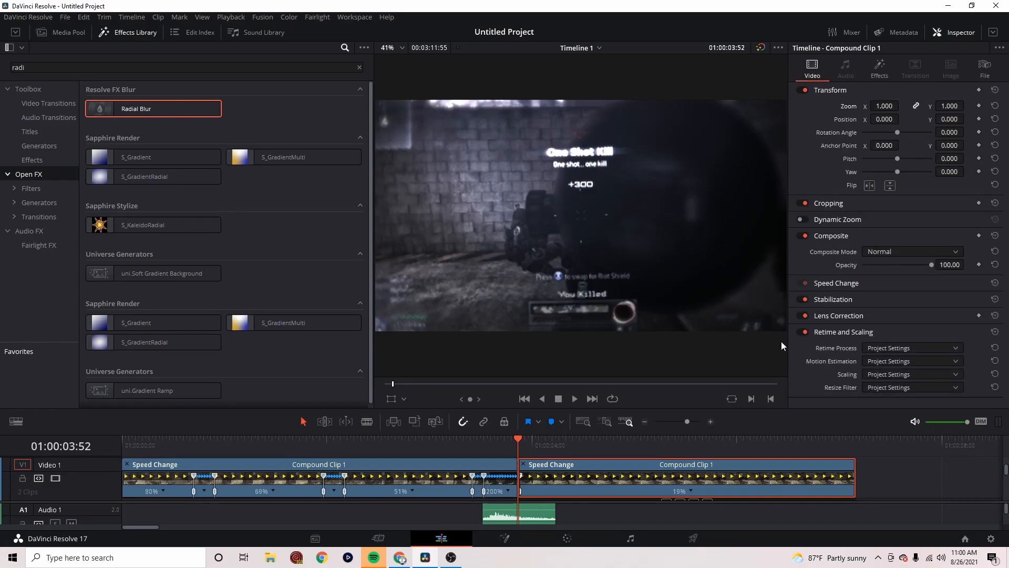
pyautogui.click(884, 349)
pyautogui.click(889, 396)
# Play the edit through the slowed section and save the project
pyautogui.click(267, 446)
pyautogui.press('space')
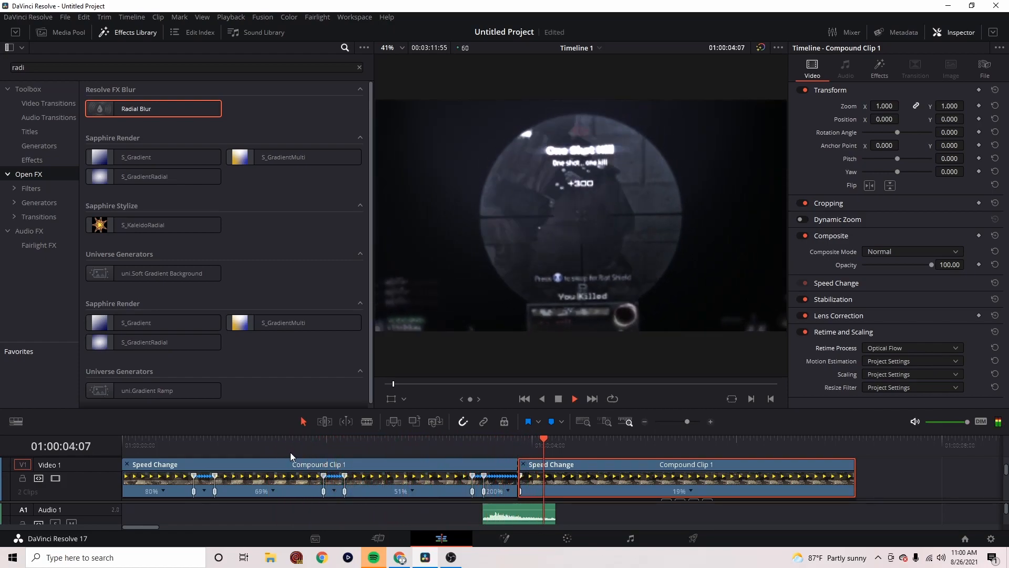
pyautogui.press('space')
pyautogui.hotkey('ctrl', 's')
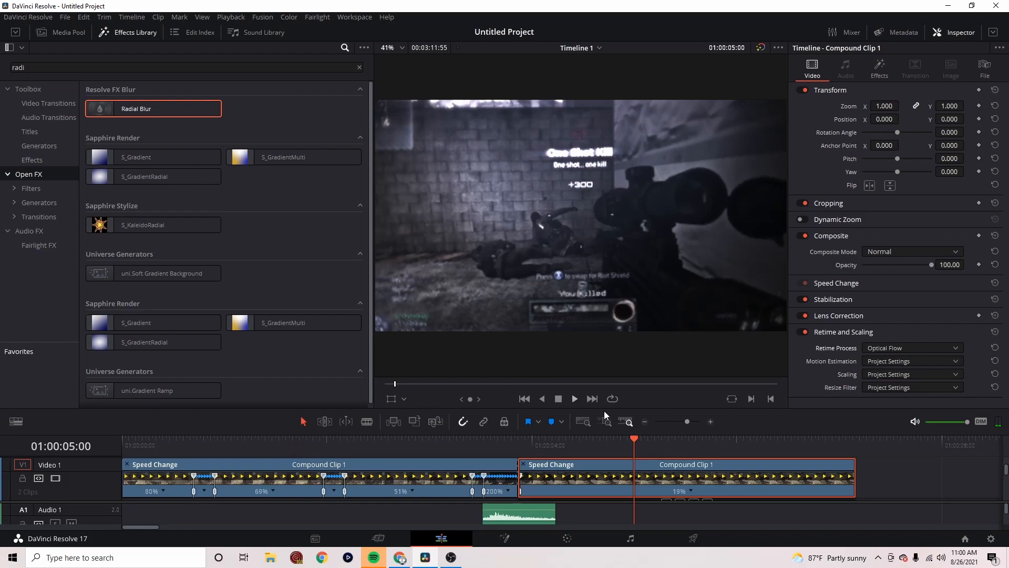
# Close the retime controls and the curve display on the compound clip's second part
pyautogui.click(522, 465)
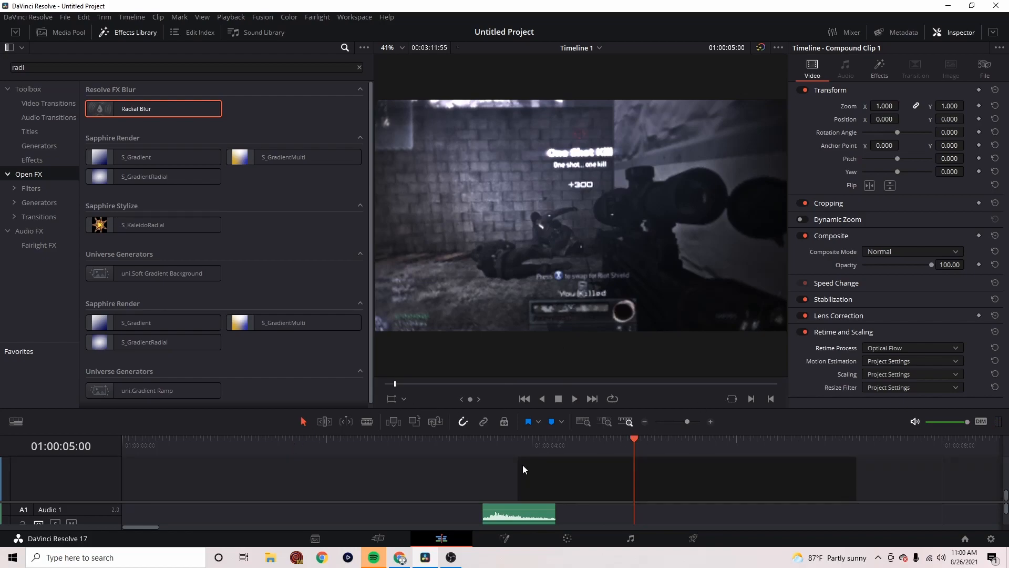
pyautogui.scroll(2, 548, 488)
pyautogui.scroll(-1, 586, 483)
pyautogui.scroll(2, 563, 470)
pyautogui.scroll(-3, 546, 469)
pyautogui.scroll(2, 533, 468)
pyautogui.scroll(3, 547, 472)
pyautogui.scroll(-1, 550, 472)
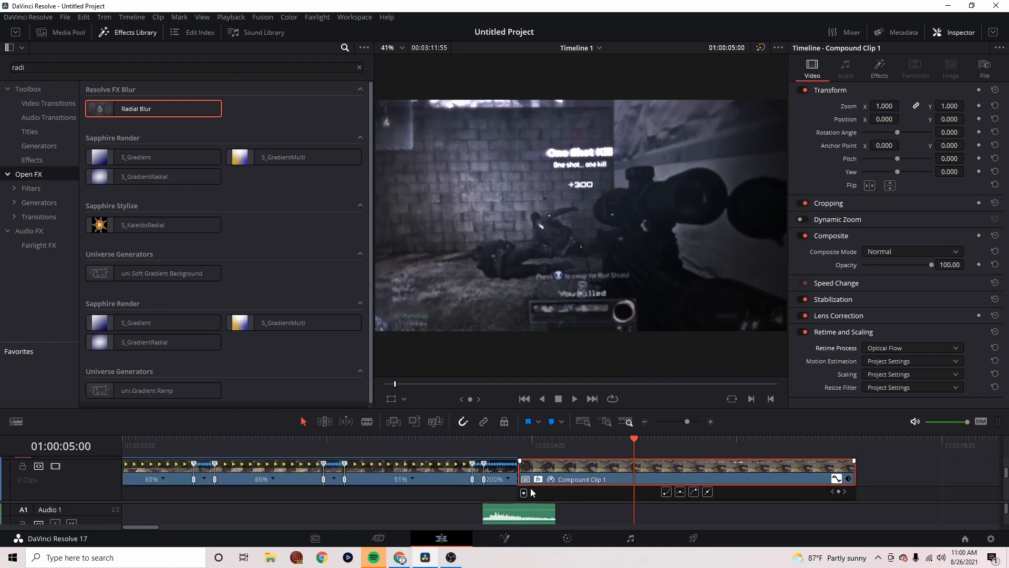
pyautogui.click(525, 493)
pyautogui.click(610, 442)
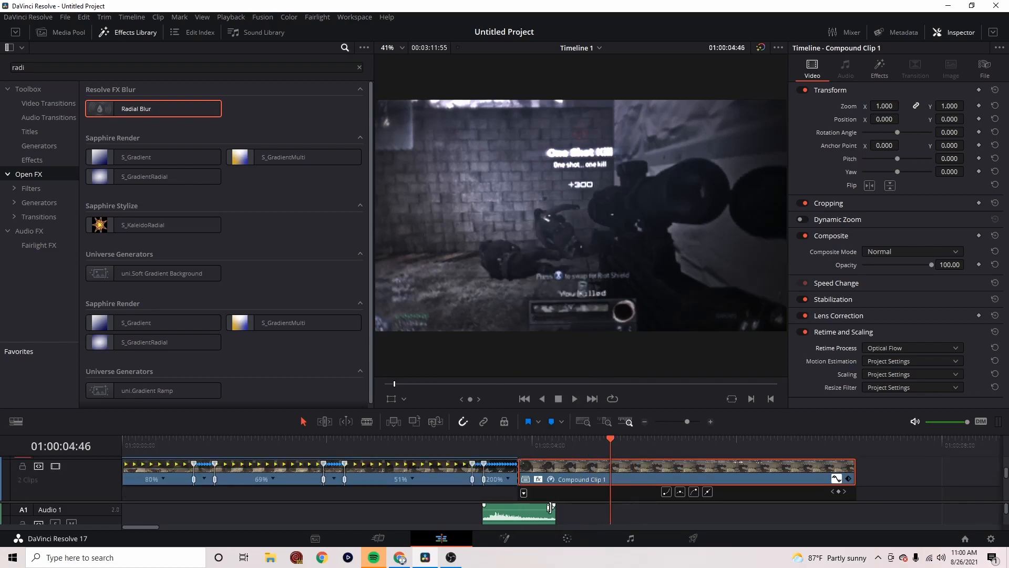
pyautogui.click(525, 493)
pyautogui.click(608, 445)
pyautogui.click(837, 479)
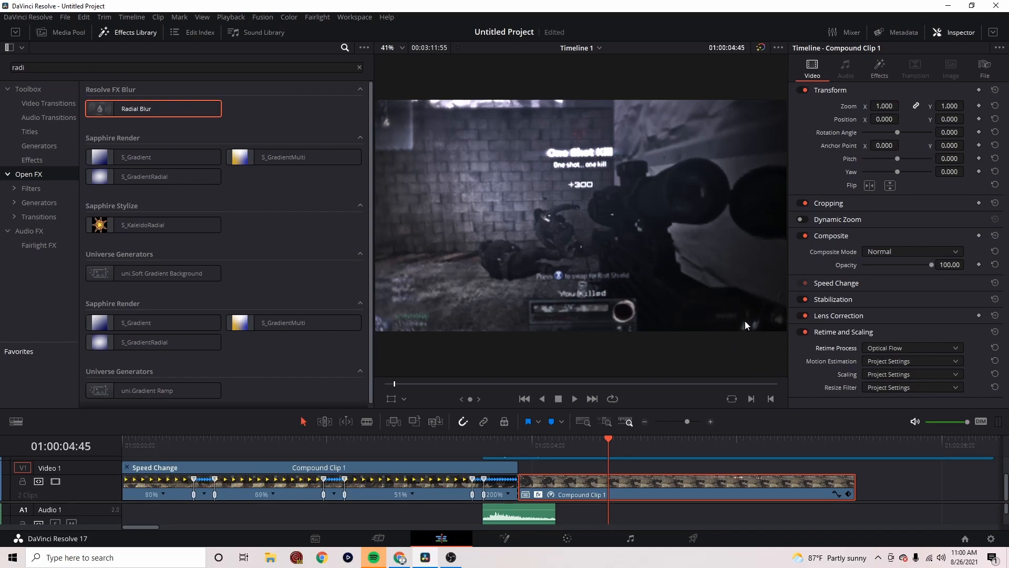
# Play up to 01:00:04:04 and keyframe the adjustment clip's Radial Blur smooth strength there at 0.333
pyautogui.click(477, 443)
pyautogui.press('space')
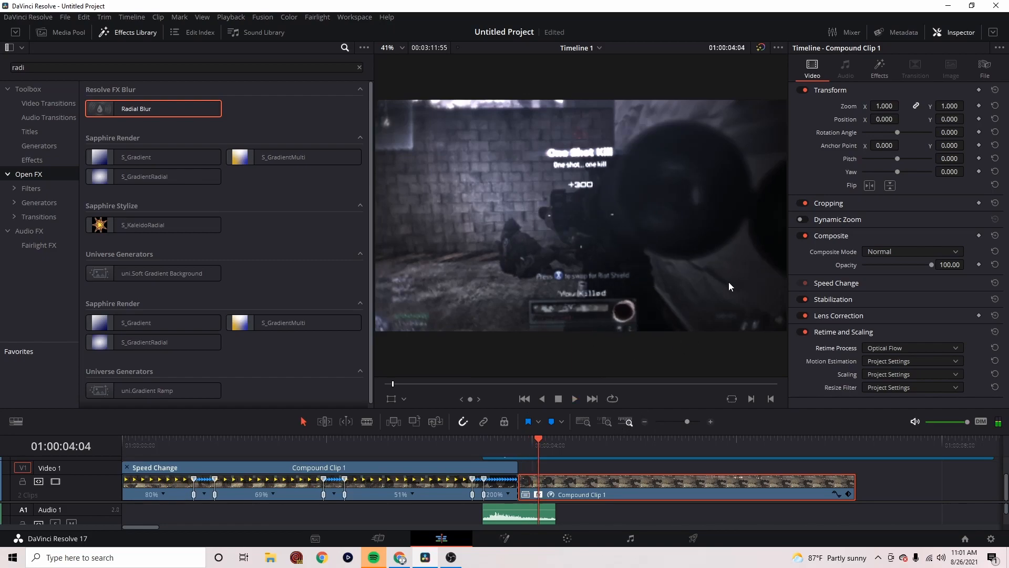
pyautogui.scroll(2, 565, 473)
pyautogui.click(557, 469)
pyautogui.click(879, 71)
pyautogui.click(843, 171)
pyautogui.moveTo(872, 159)
pyautogui.mouseDown()
pyautogui.moveTo(910, 163)
pyautogui.moveTo(876, 168)
pyautogui.moveTo(887, 166)
pyautogui.mouseUp()
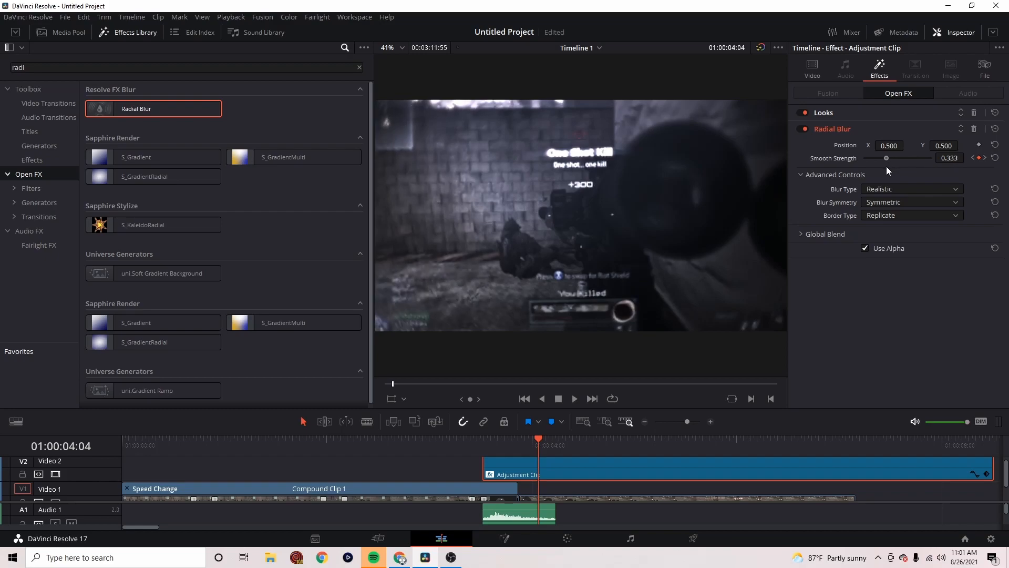
# Play the edit from 01:00:03:24 to review the revised blur fade
pyautogui.click(471, 447)
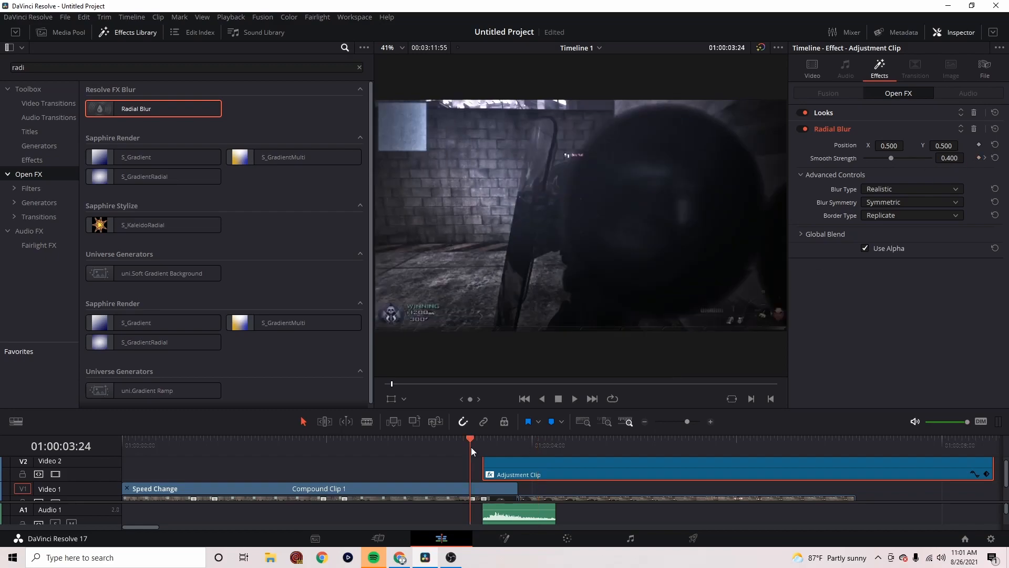
pyautogui.press('space')
pyautogui.press('space')
pyautogui.click(543, 446)
pyautogui.press('space')
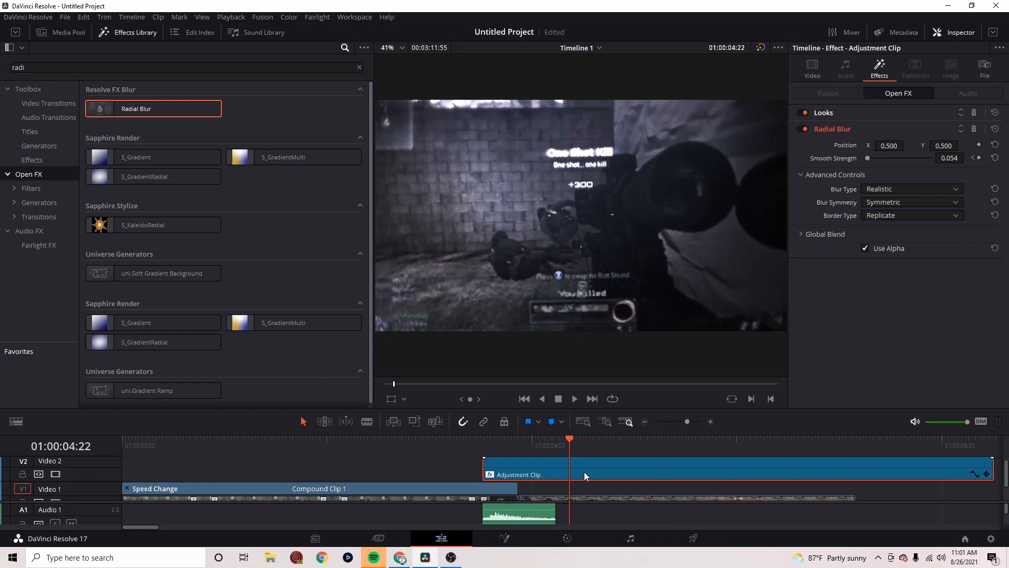
# Cut the adjustment clip and the compound clip at 01:00:04:36 and delete the parts after the cut
pyautogui.press('space')
pyautogui.hotkey('ctrl', 'b')
pyautogui.scroll(-2, 630, 479)
pyautogui.click(630, 487)
pyautogui.hotkey('ctrl', 'b')
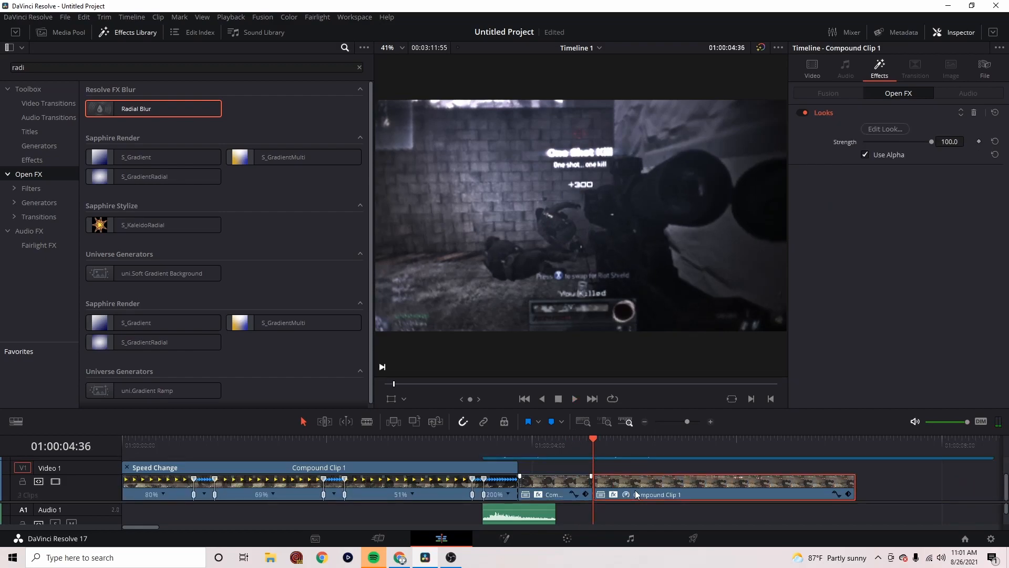
pyautogui.press('Delete')
pyautogui.scroll(2, 632, 477)
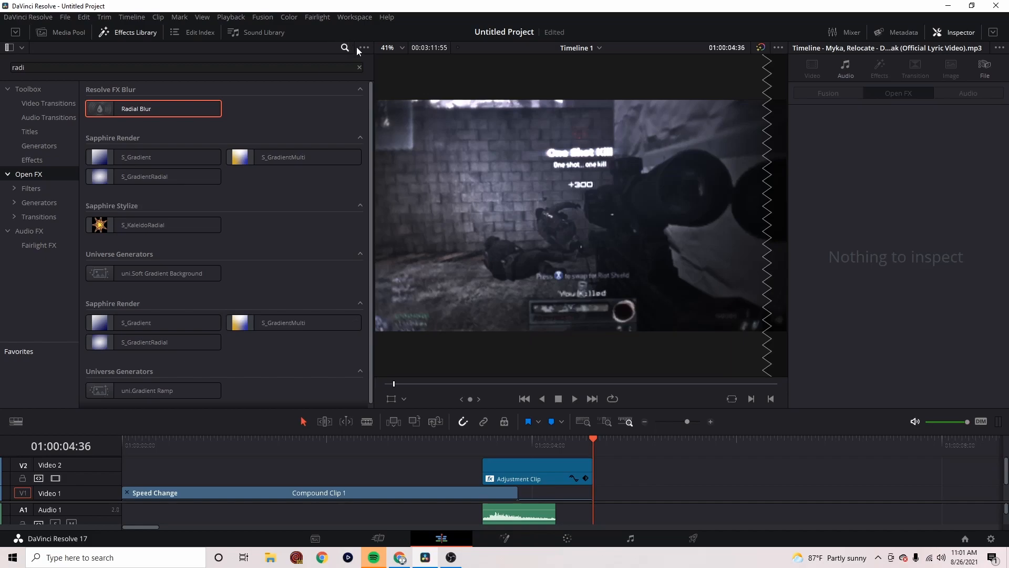
# Find the Mosaic Blur effect, apply it to the adjustment clip, and set its Pixel Frequency to 0
pyautogui.click(359, 68)
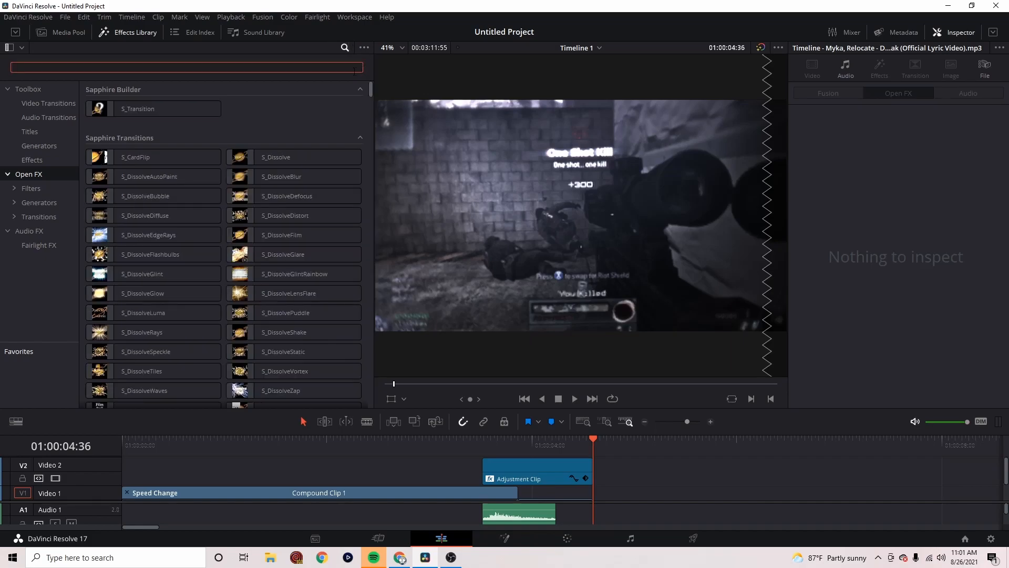
pyautogui.write('mos')
pyautogui.moveTo(158, 158); pyautogui.dragTo(532, 471)
pyautogui.moveTo(582, 437); pyautogui.dragTo(568, 444)
pyautogui.click(842, 188)
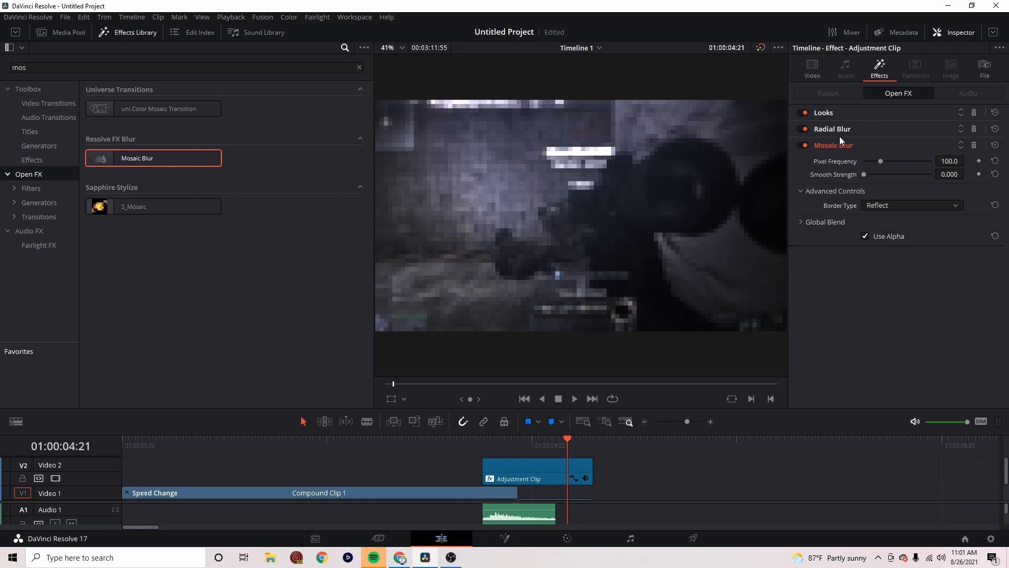
pyautogui.moveTo(880, 160); pyautogui.dragTo(810, 161)
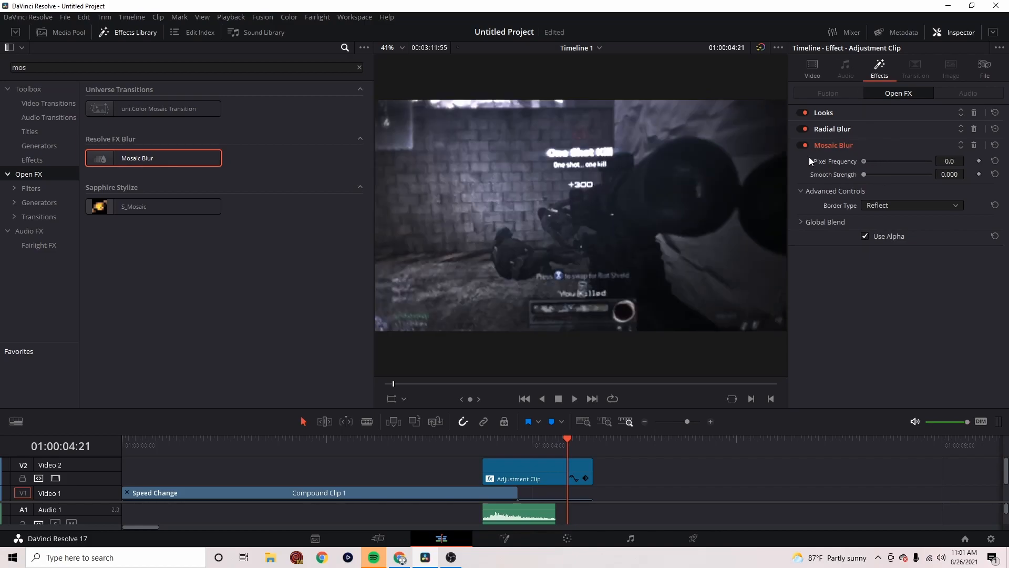
# Keyframe the Mosaic Blur smooth strength at 0 at 01:00:04:21 and at 0.496 at 01:00:04:35
pyautogui.click(979, 174)
pyautogui.press('Down')
pyautogui.press('Left')
pyautogui.click(847, 185)
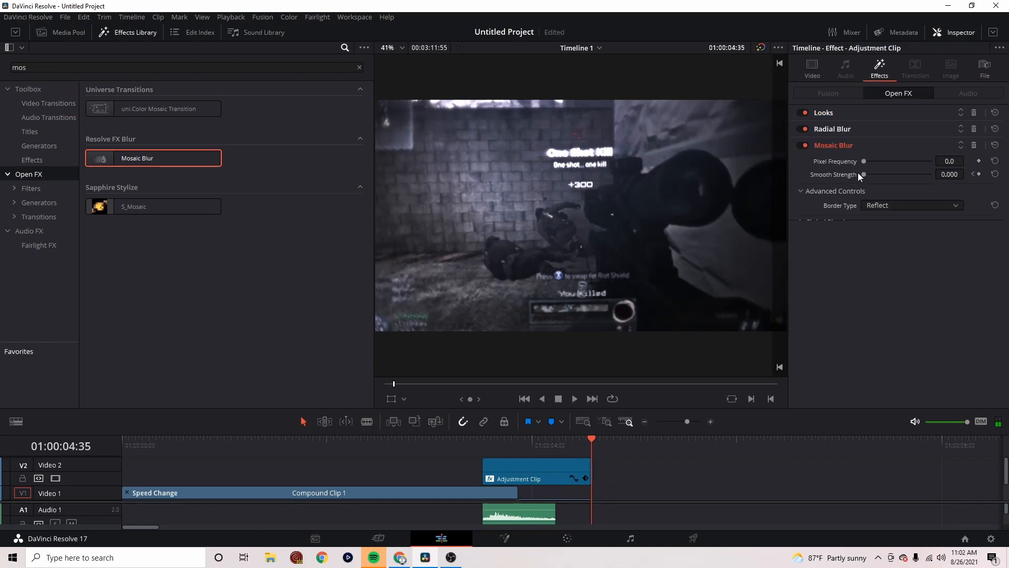
pyautogui.moveTo(876, 174); pyautogui.dragTo(897, 175)
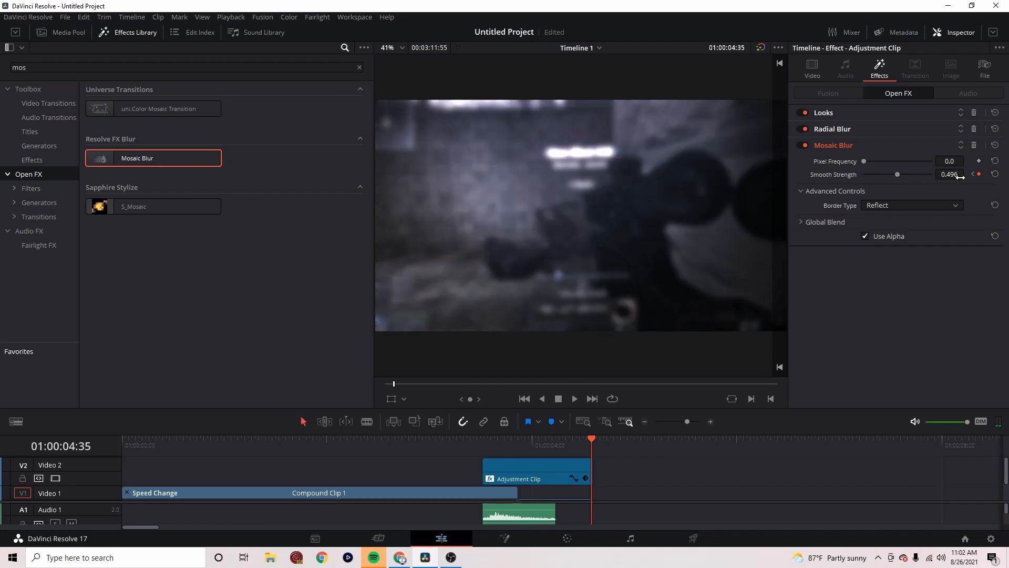
pyautogui.moveTo(687, 422); pyautogui.dragTo(682, 422)
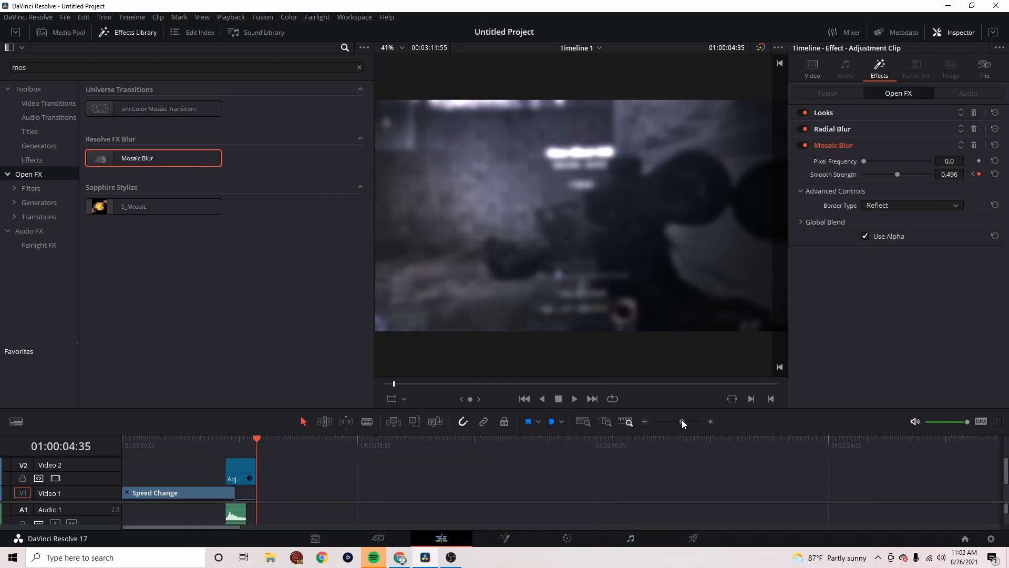
# Play the edit from 01:00:00:00 and replay its second half to review the Mosaic Blur fade-out
pyautogui.click(125, 442)
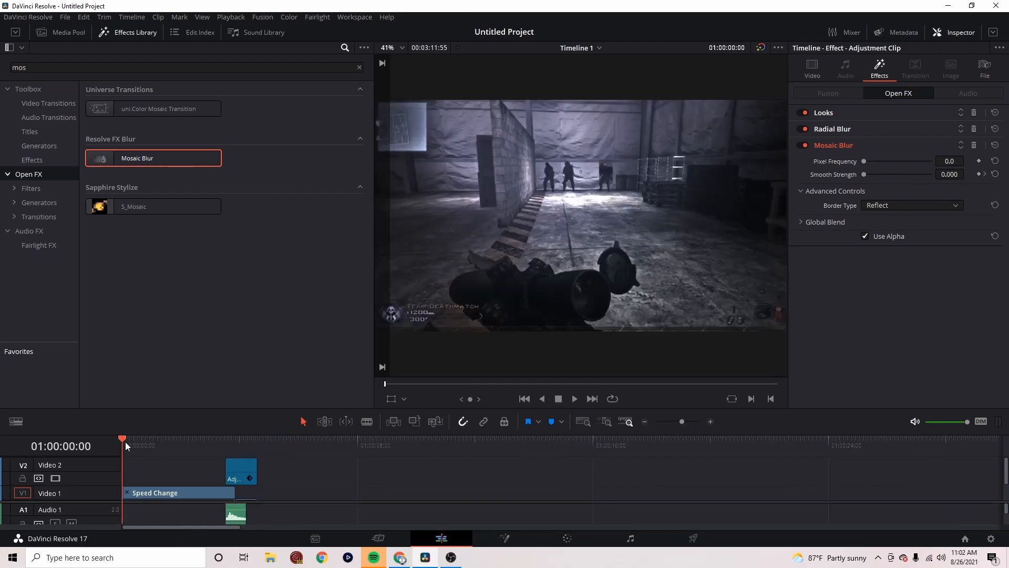
pyautogui.press('space')
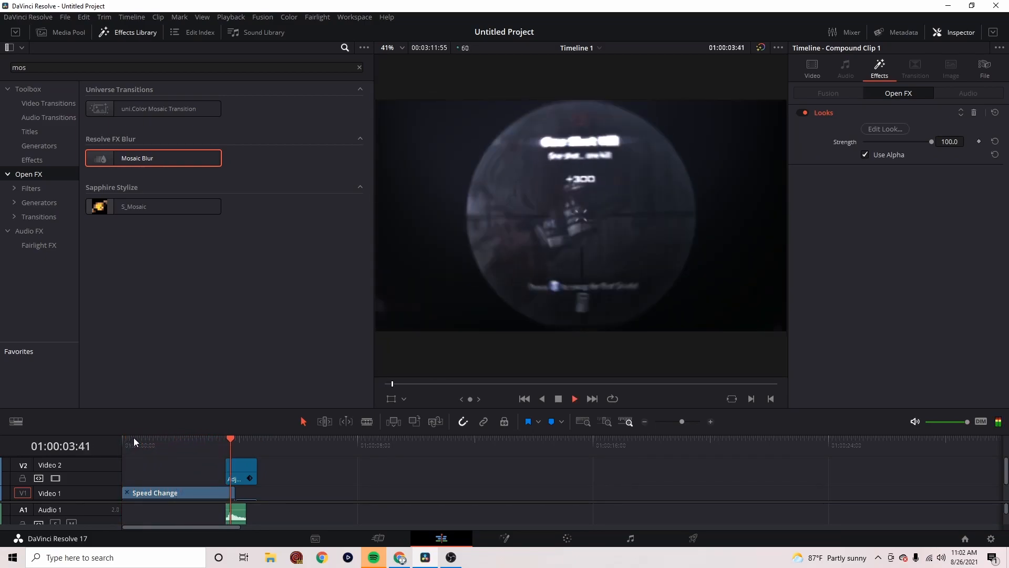
pyautogui.press('space')
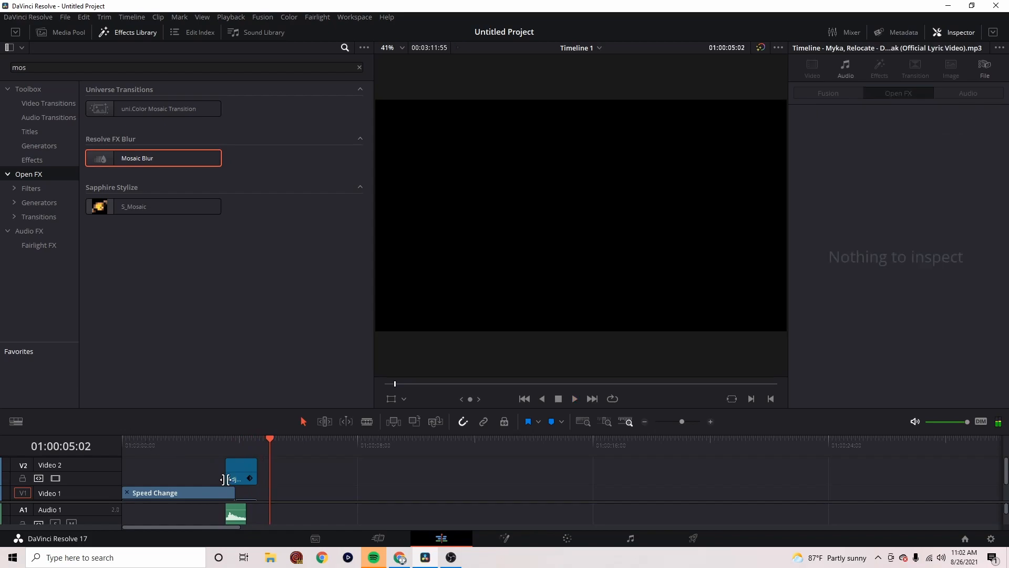
pyautogui.click(181, 446)
pyautogui.press('space')
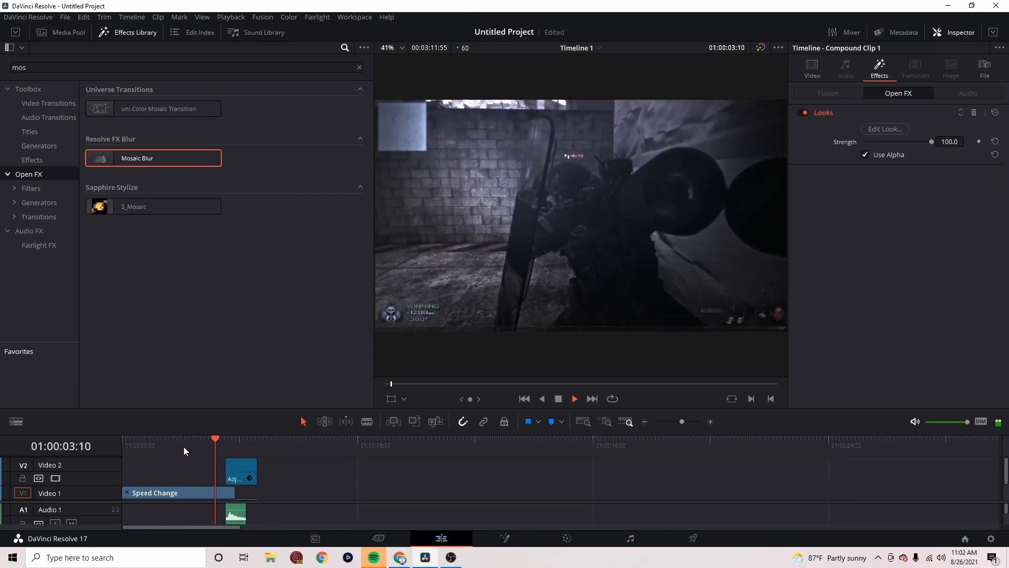
pyautogui.press('space')
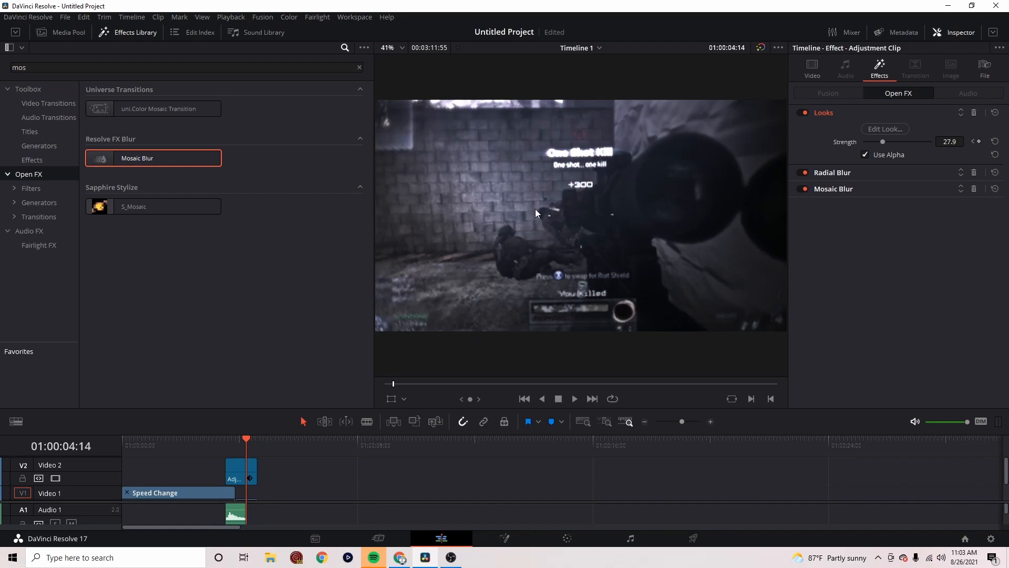
pyautogui.moveTo(244, 450)
pyautogui.mouseDown()
pyautogui.moveTo(223, 449)
pyautogui.moveTo(235, 451)
pyautogui.mouseUp()
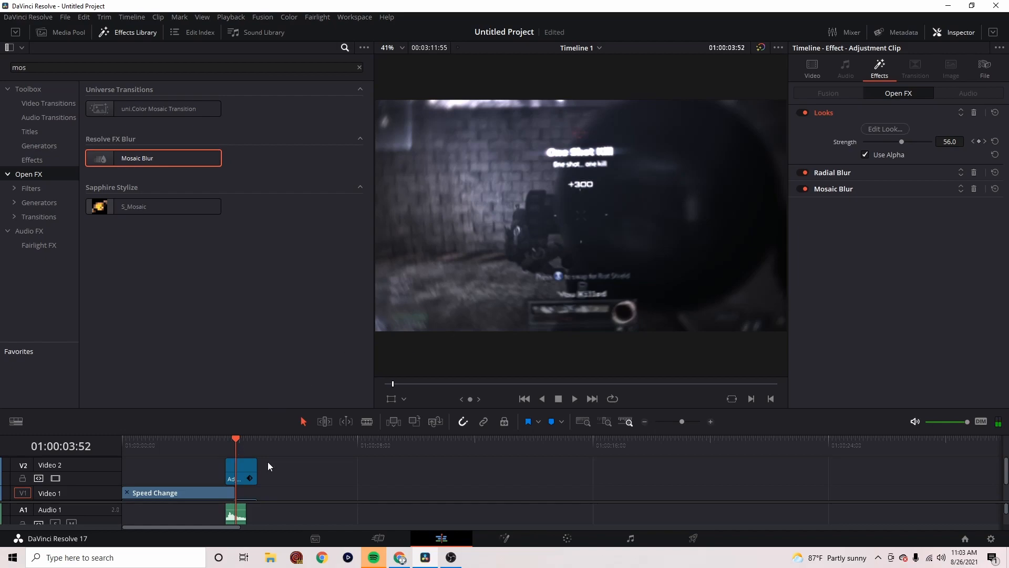
pyautogui.moveTo(236, 439)
pyautogui.mouseDown()
pyautogui.moveTo(212, 444)
pyautogui.moveTo(235, 440)
pyautogui.mouseUp()
pyautogui.click(451, 557)
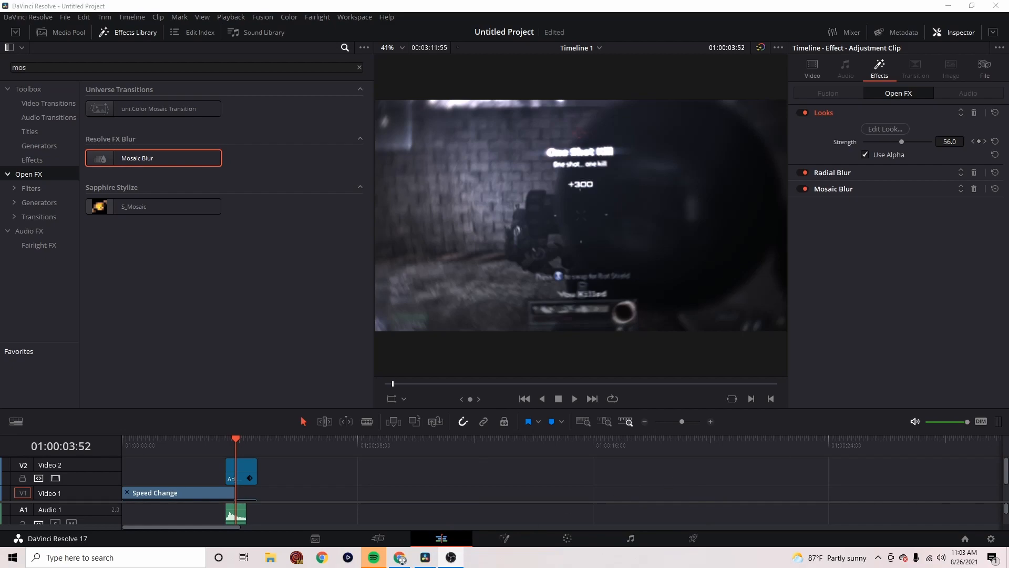